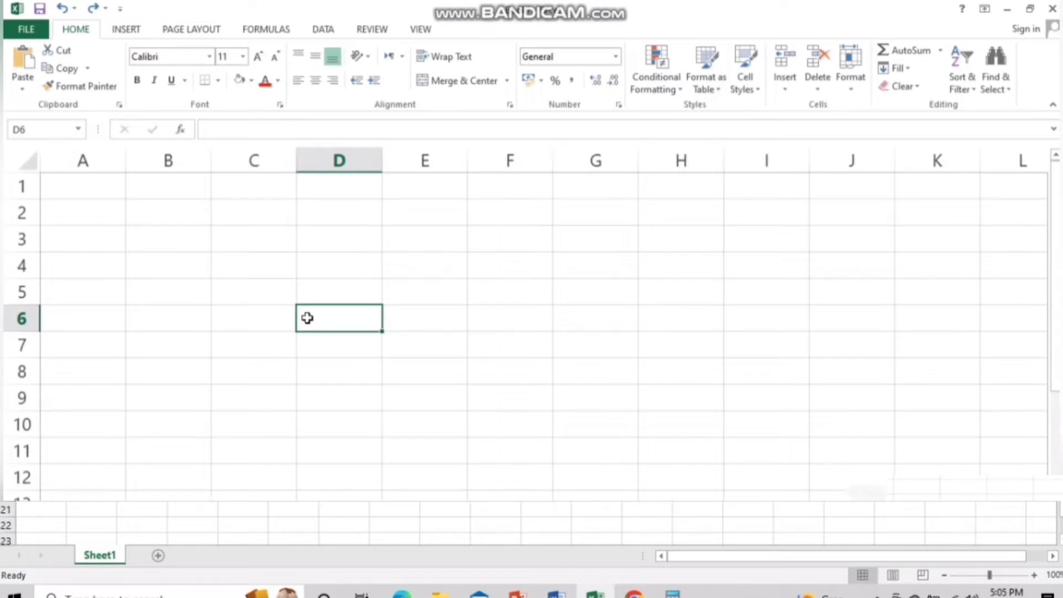
# Move the active cell around the sheet from B3 via A1 down to D5
pyautogui.click(170, 235)
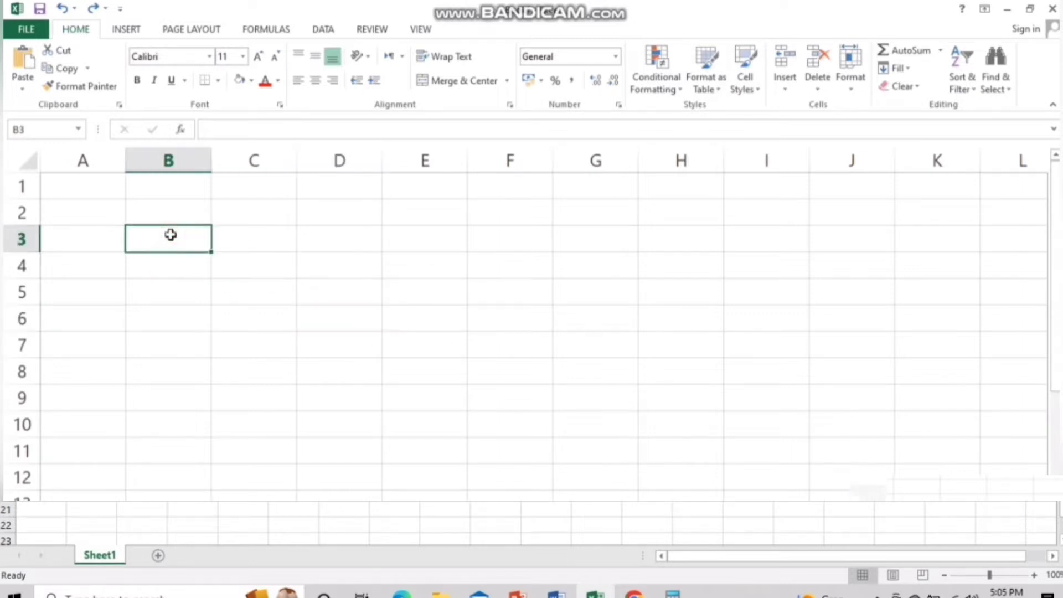
pyautogui.doubleClick(84, 178)
pyautogui.press('Return')
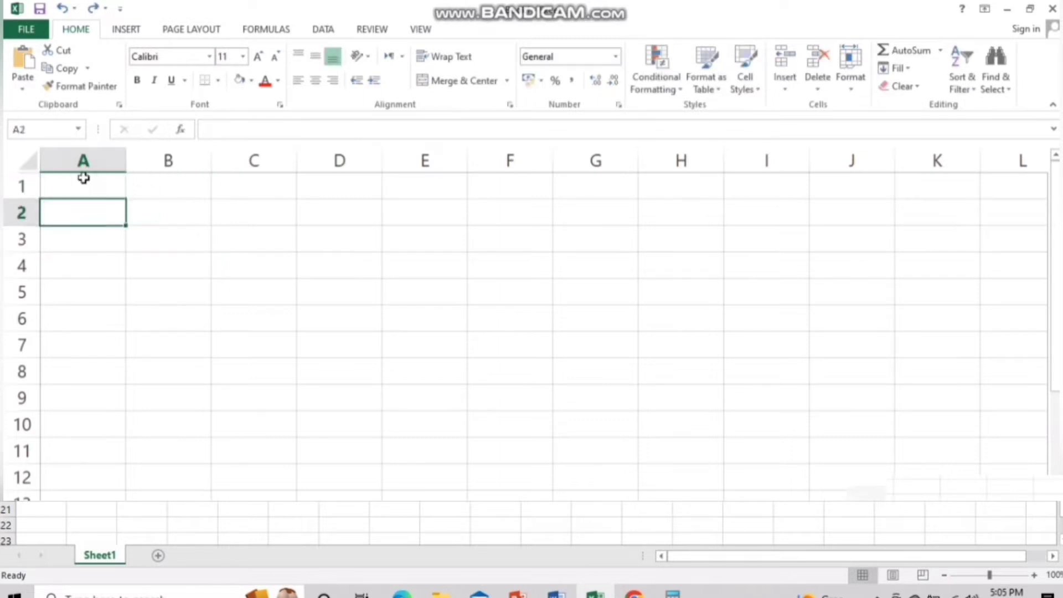
pyautogui.press('Down')
pyautogui.press('Right')
pyautogui.press('Right')
pyautogui.press('Down')
pyautogui.press('Down')
pyautogui.press('Right')
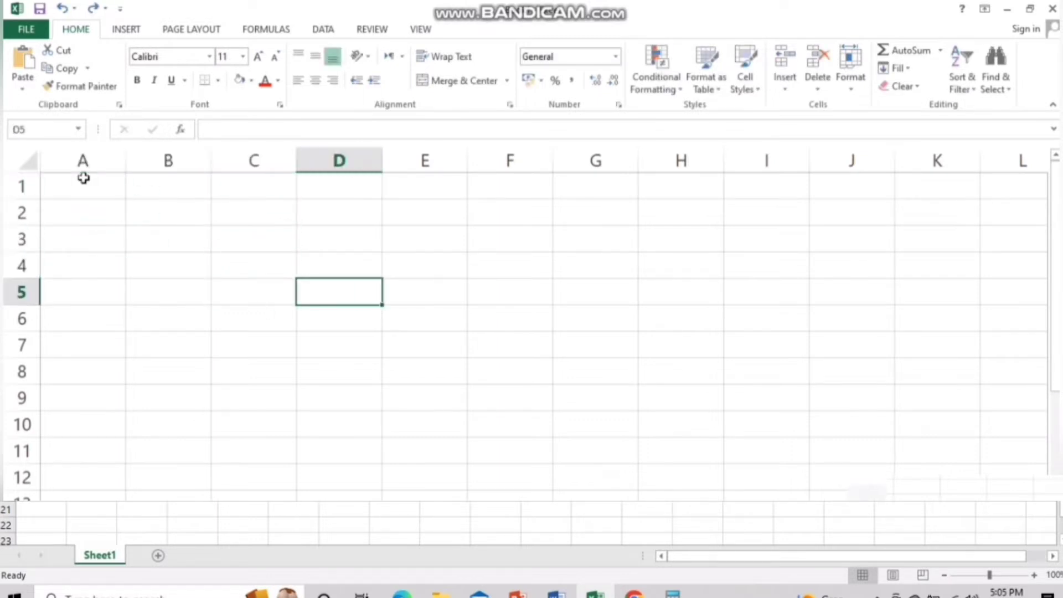
# Shade the whole of column A light blue
pyautogui.click(102, 189)
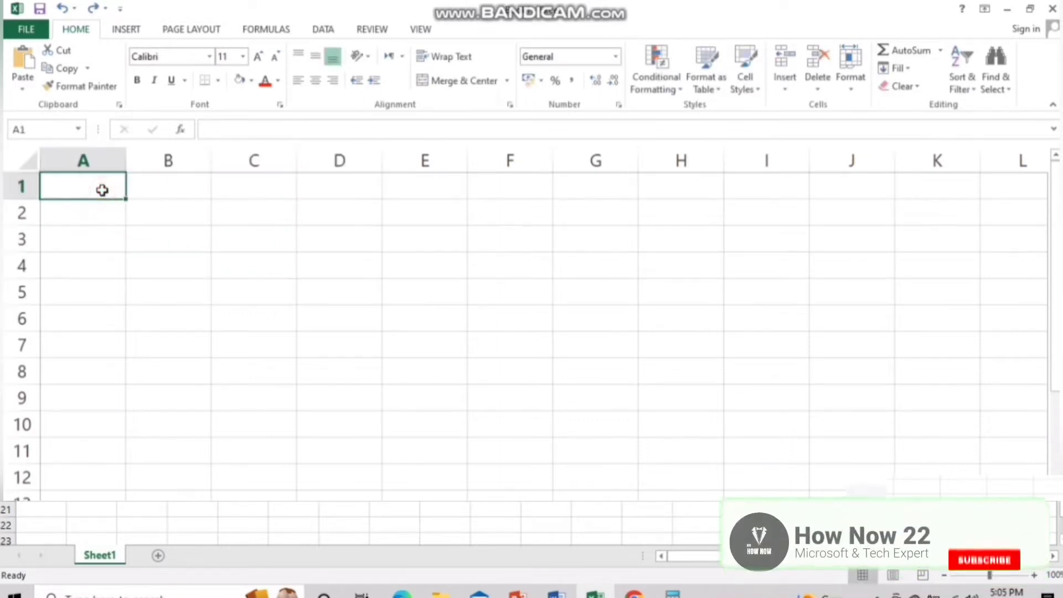
pyautogui.click(102, 161)
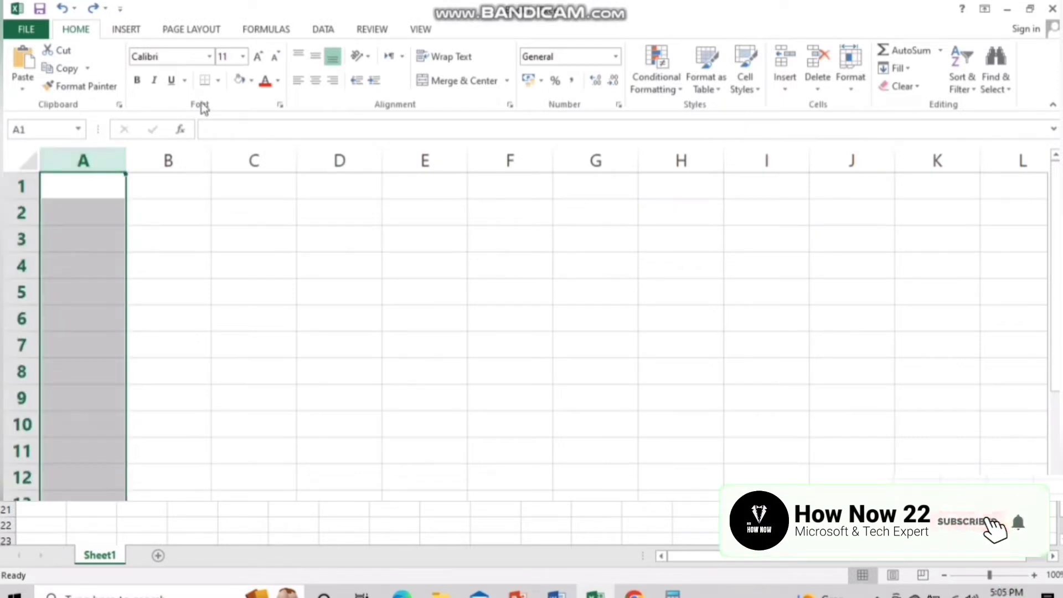
pyautogui.click(236, 82)
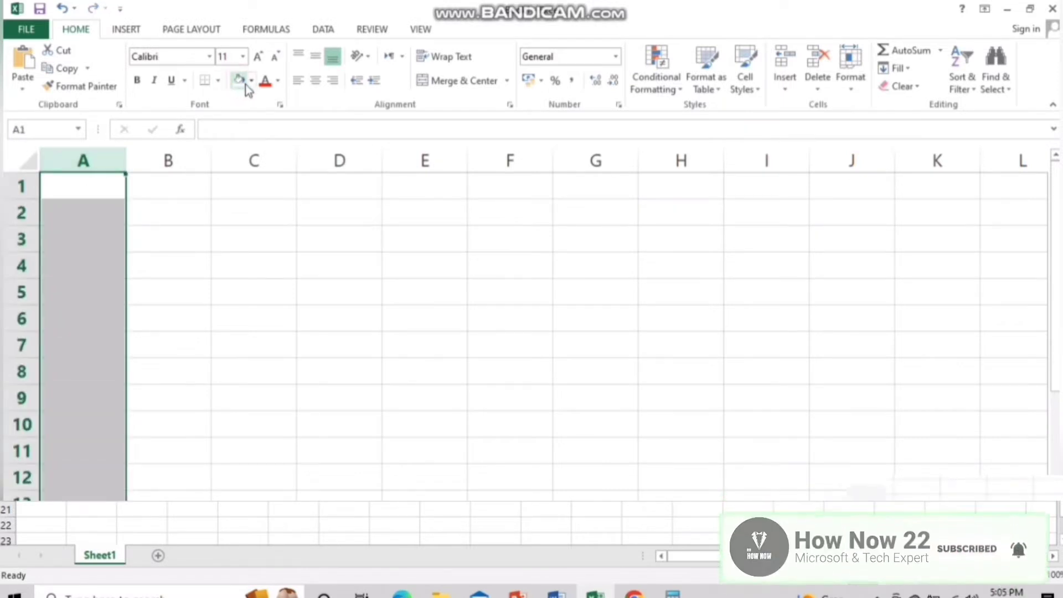
pyautogui.click(252, 82)
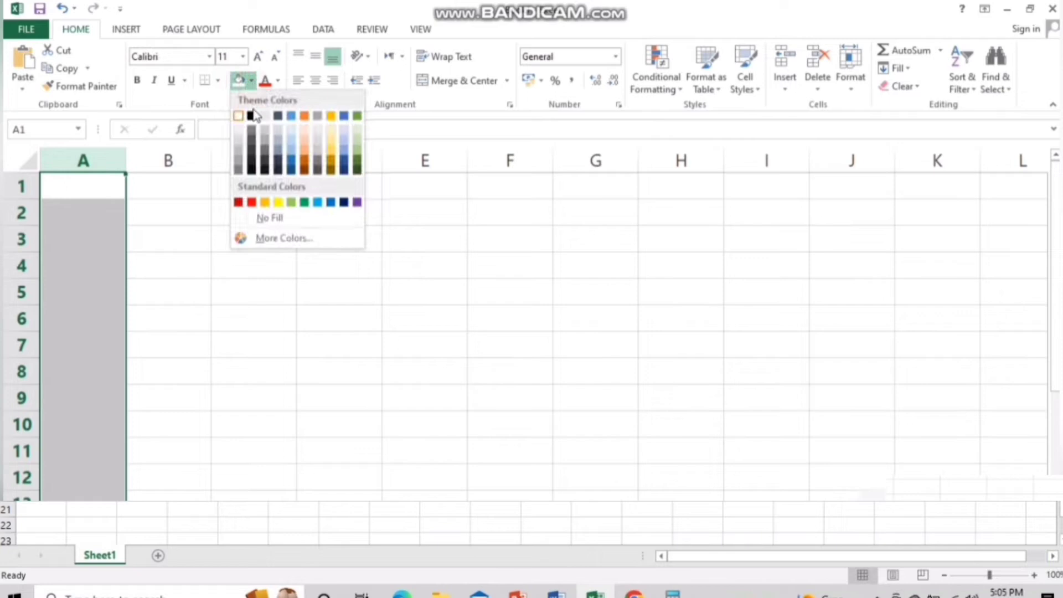
pyautogui.click(288, 130)
pyautogui.click(299, 343)
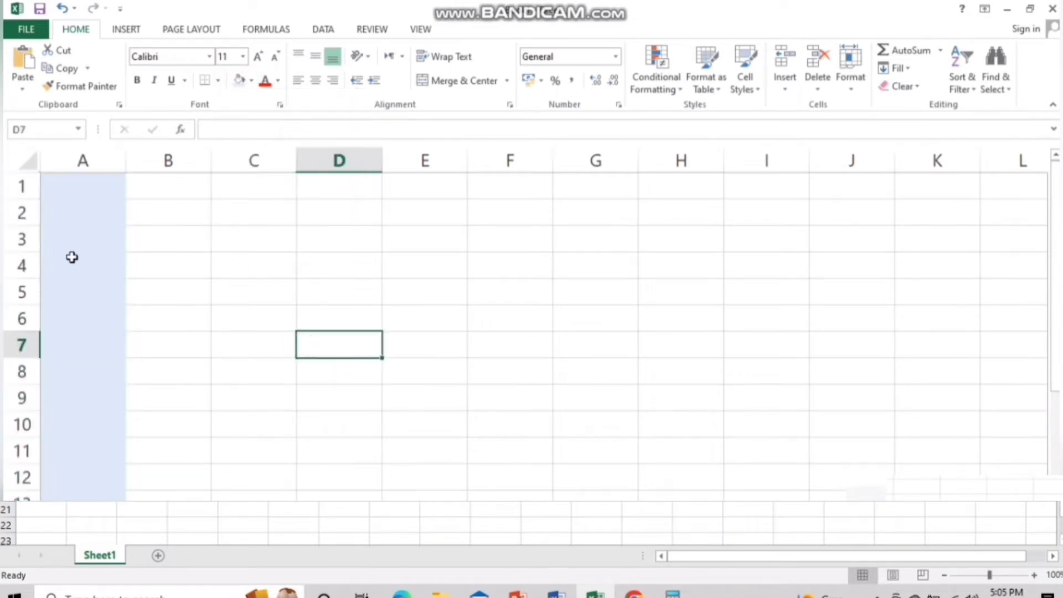
# Fill the whole of row 1 with gold
pyautogui.click(22, 188)
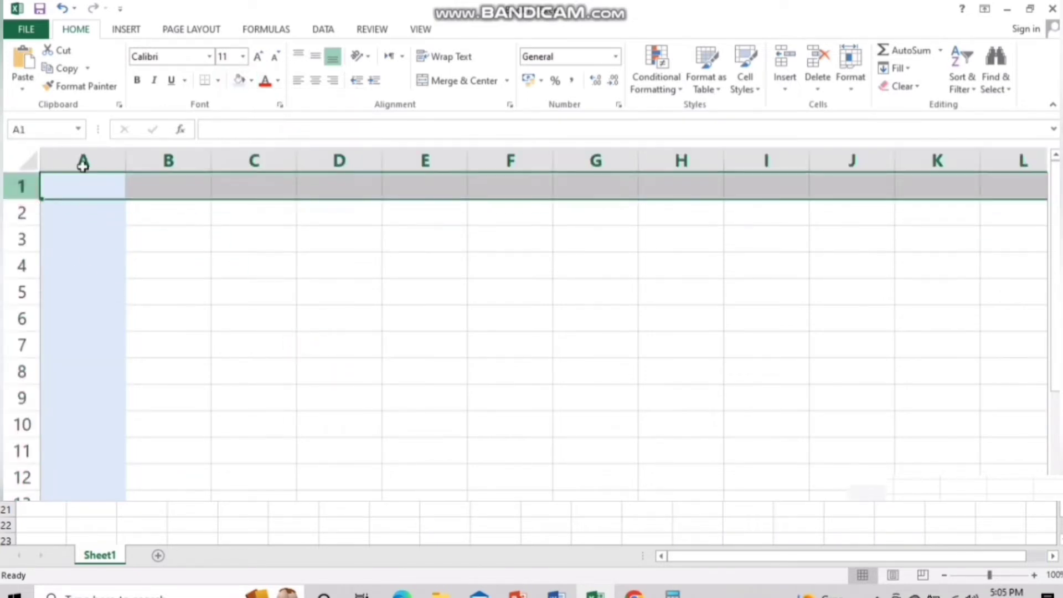
pyautogui.click(254, 83)
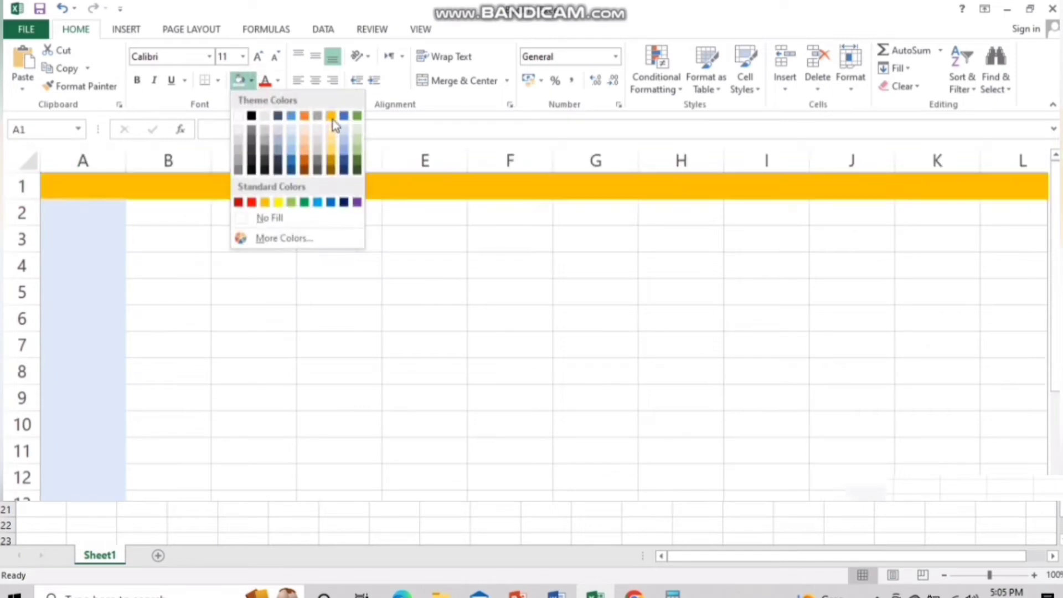
pyautogui.click(332, 117)
pyautogui.click(416, 303)
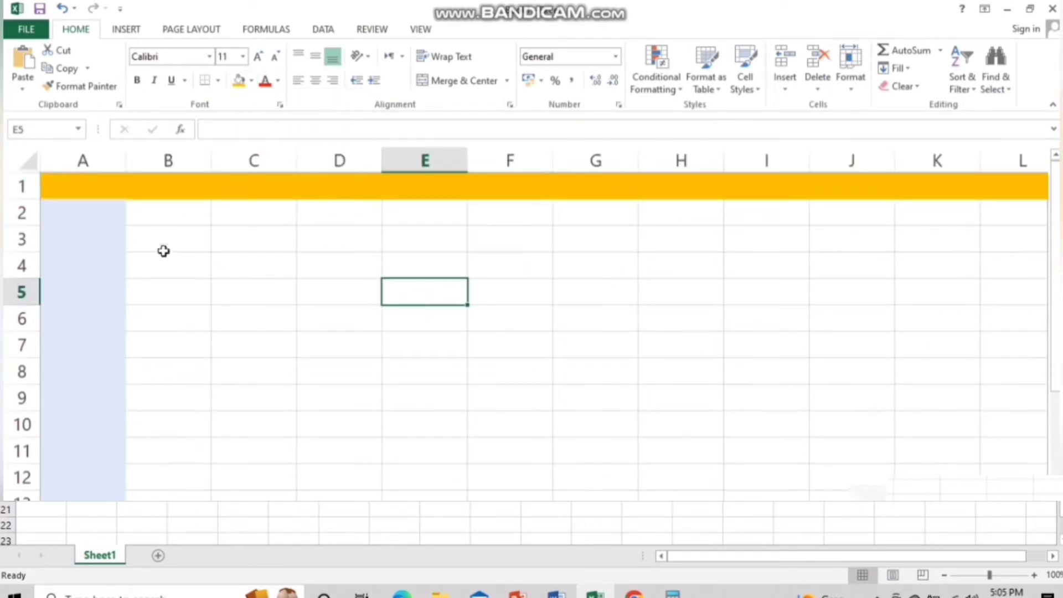
# Select columns A through F and rows 1 to 3 in turn, ending on cell C6
pyautogui.click(83, 159)
pyautogui.click(168, 160)
pyautogui.click(253, 160)
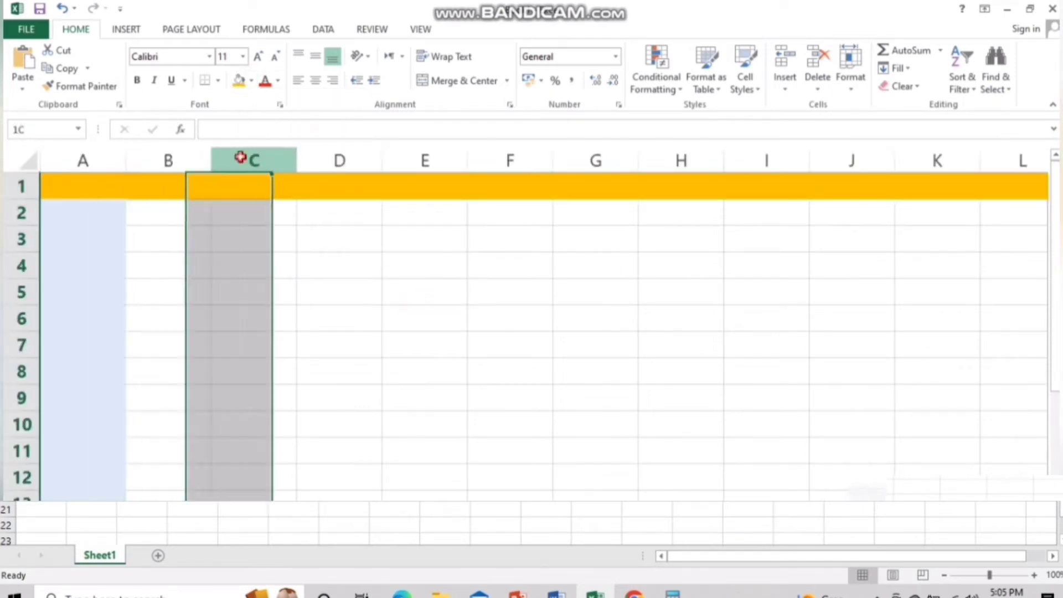
pyautogui.click(339, 160)
pyautogui.click(436, 161)
pyautogui.click(540, 157)
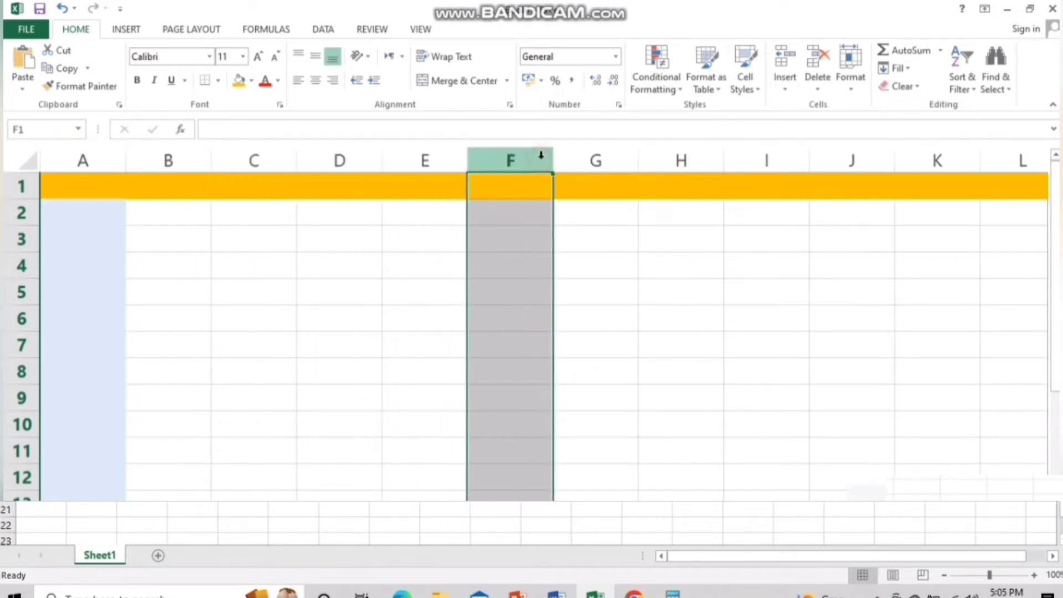
pyautogui.click(20, 186)
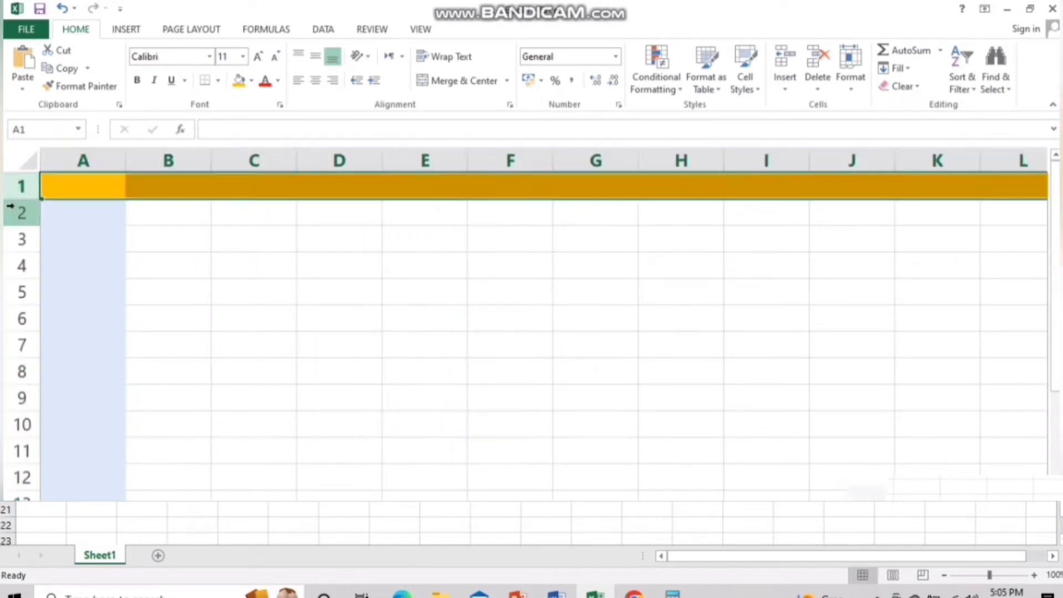
pyautogui.click(19, 212)
pyautogui.click(18, 235)
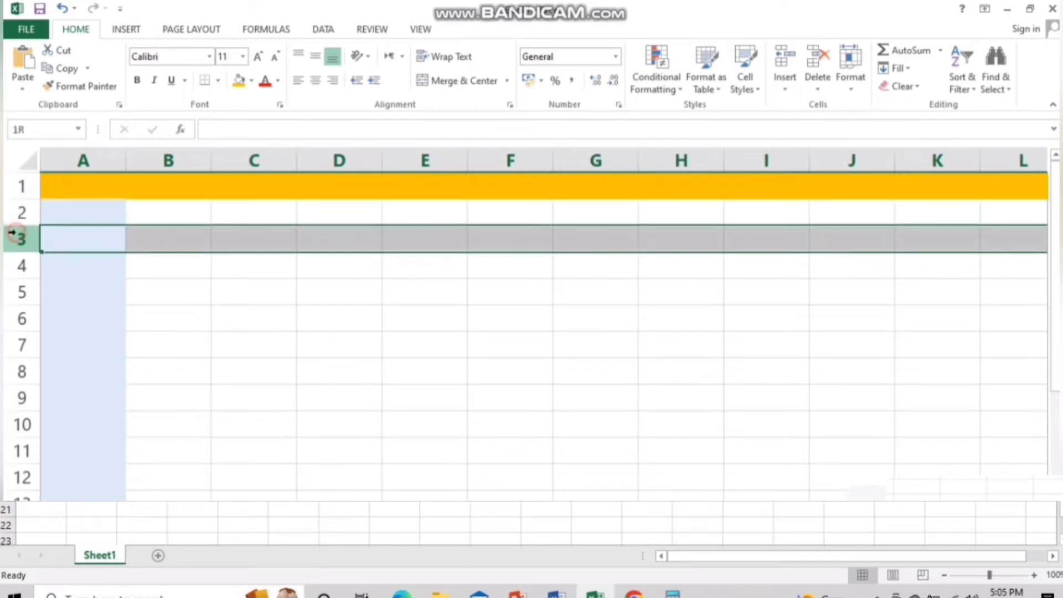
pyautogui.click(241, 308)
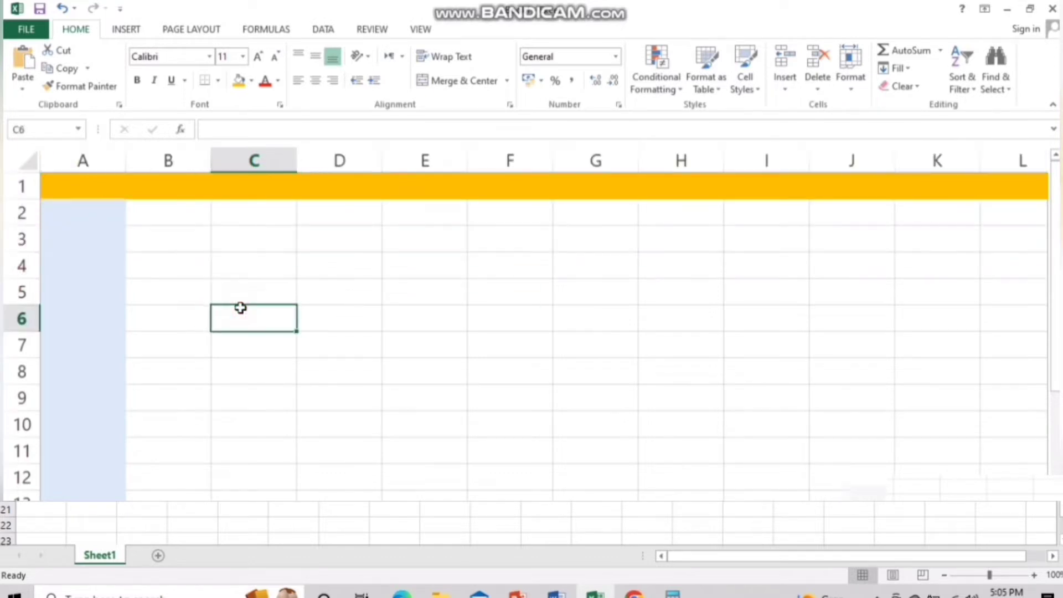
pyautogui.click(95, 192)
pyautogui.press('Return')
pyautogui.click(96, 192)
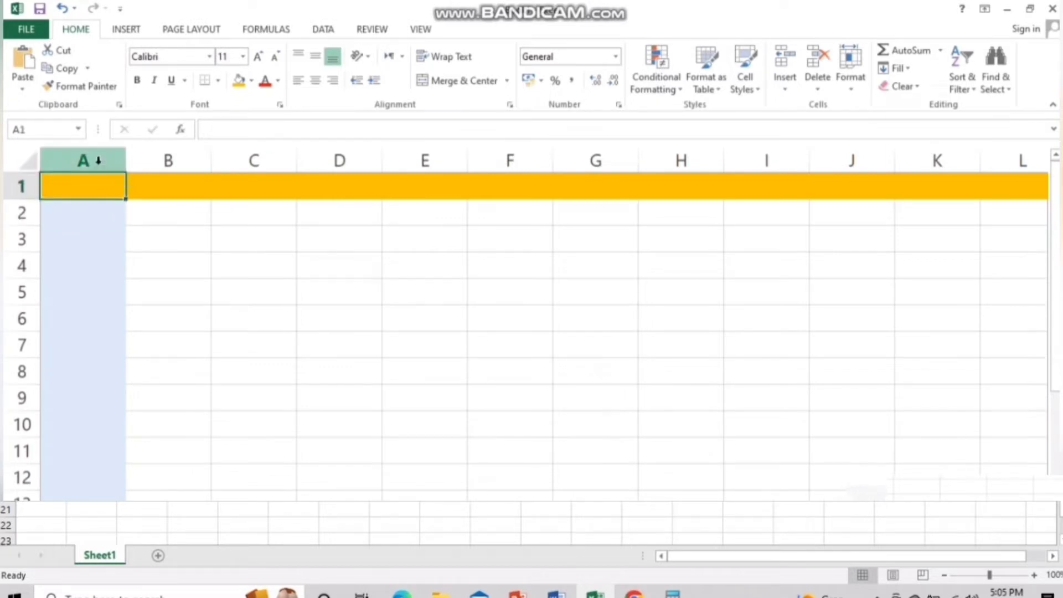
pyautogui.click(19, 129)
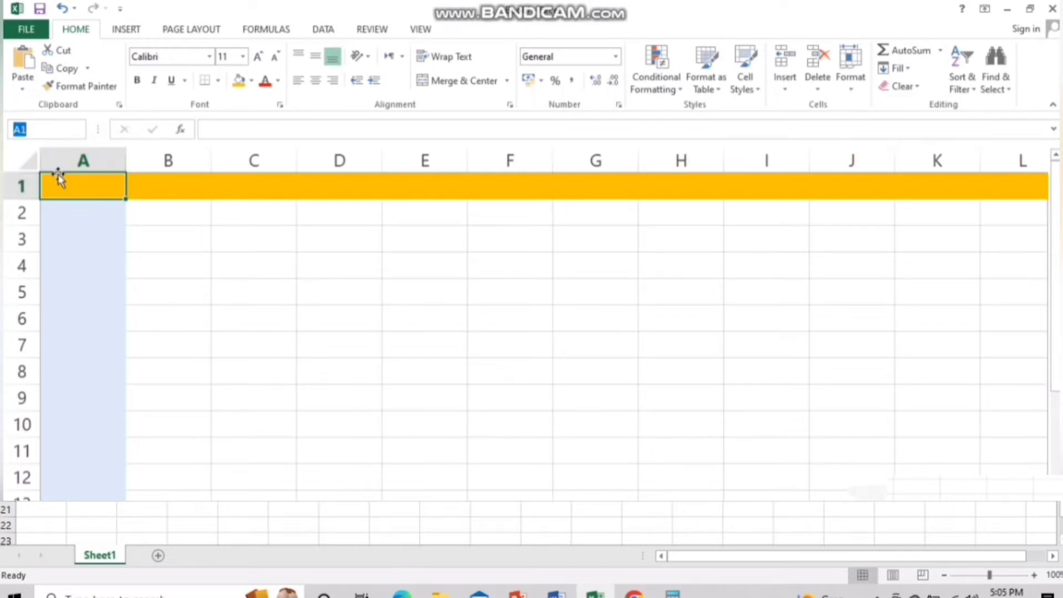
pyautogui.click(388, 293)
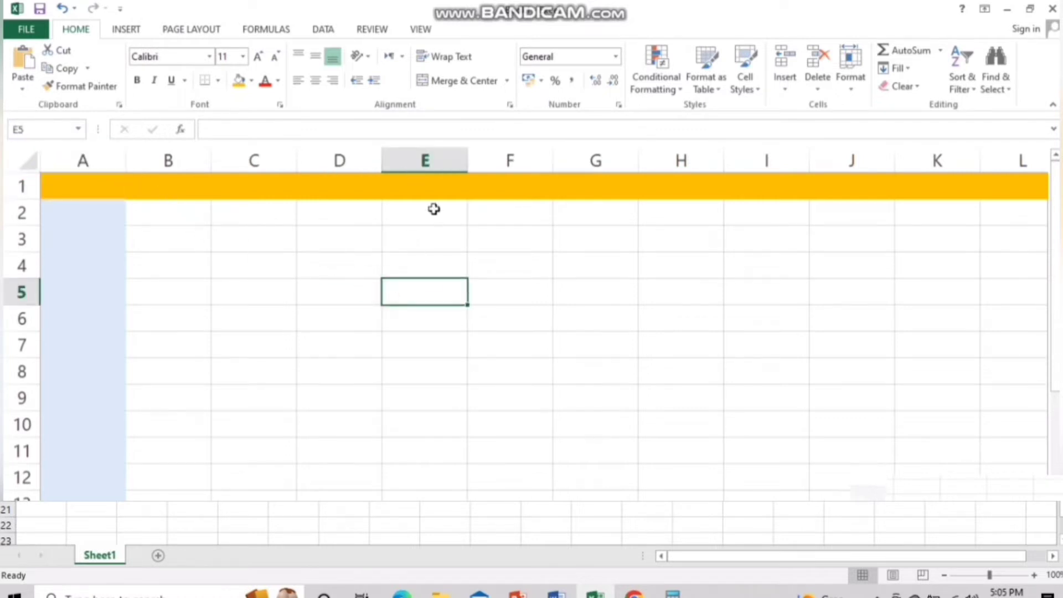
pyautogui.click(449, 161)
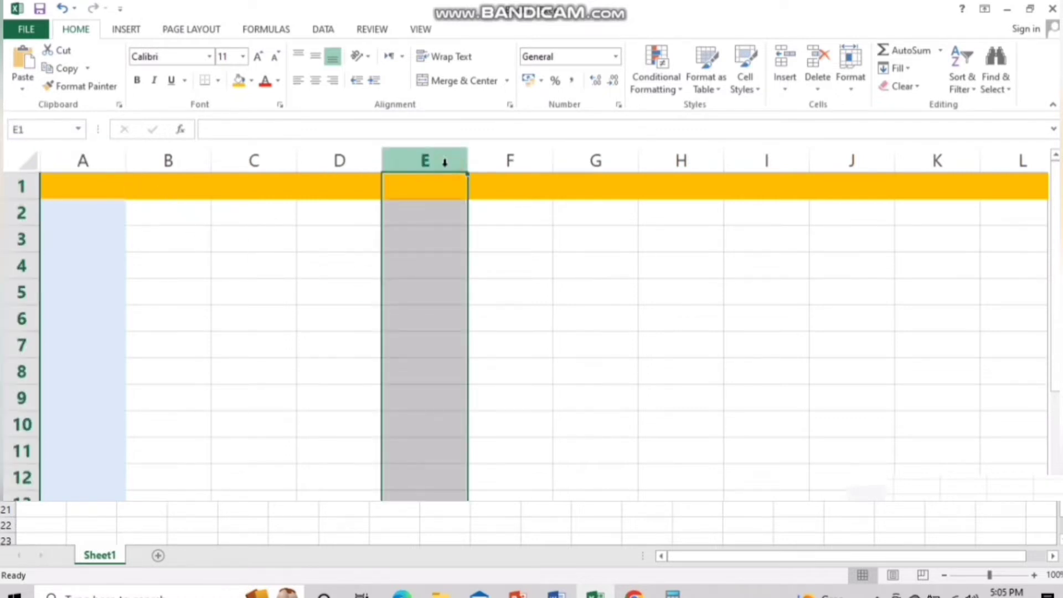
pyautogui.click(406, 245)
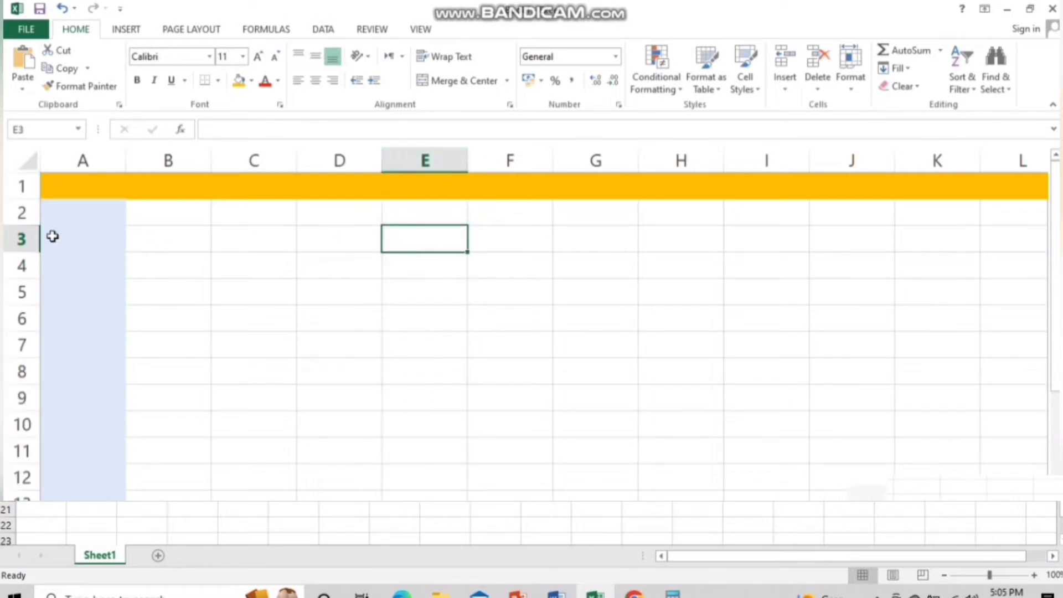
pyautogui.click(22, 239)
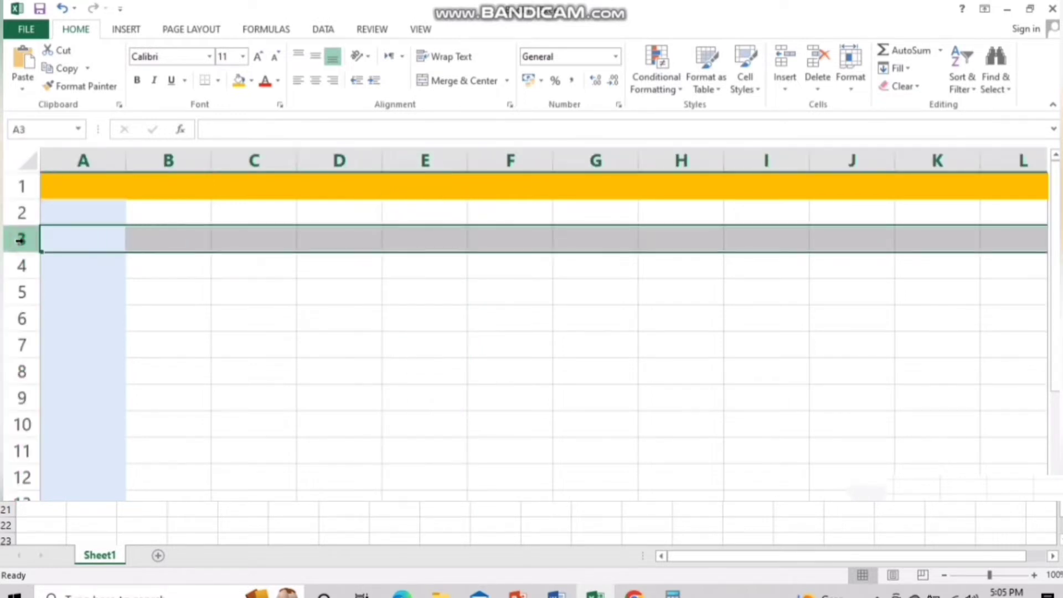
pyautogui.click(434, 176)
pyautogui.click(436, 163)
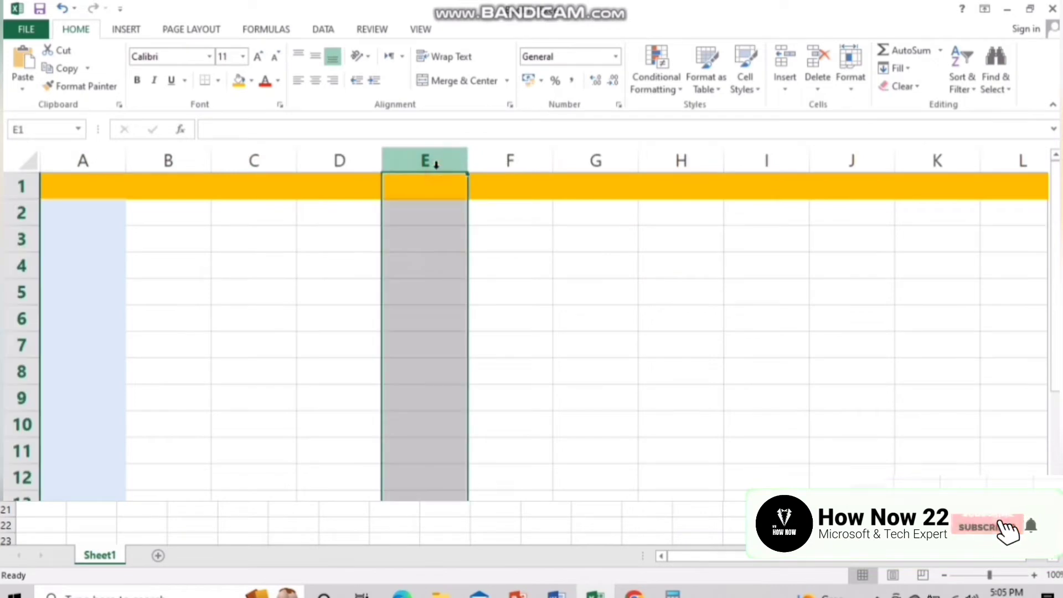
pyautogui.click(416, 228)
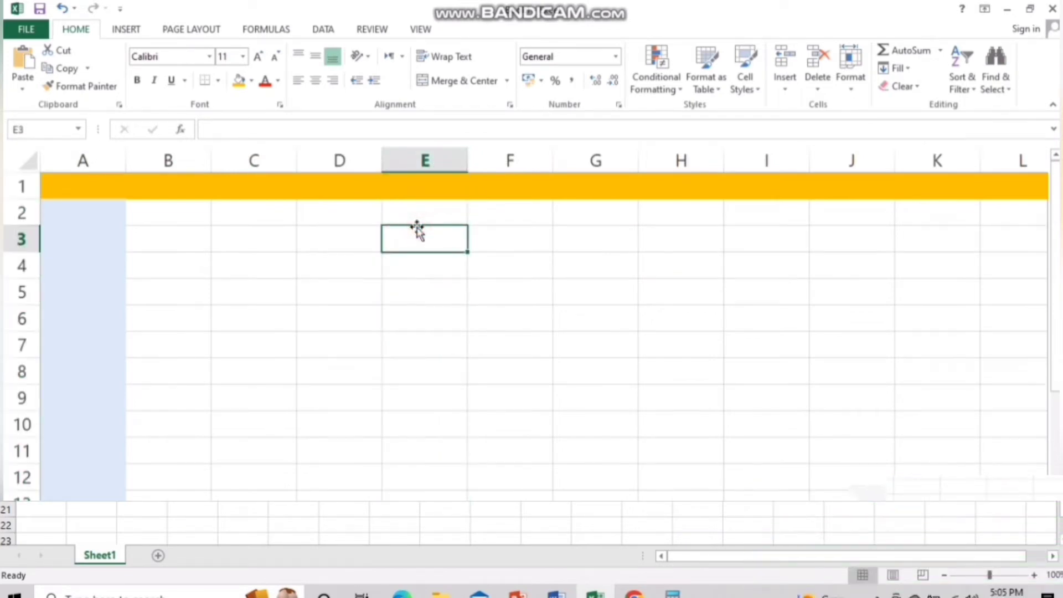
pyautogui.press('Down')
pyautogui.press('Down')
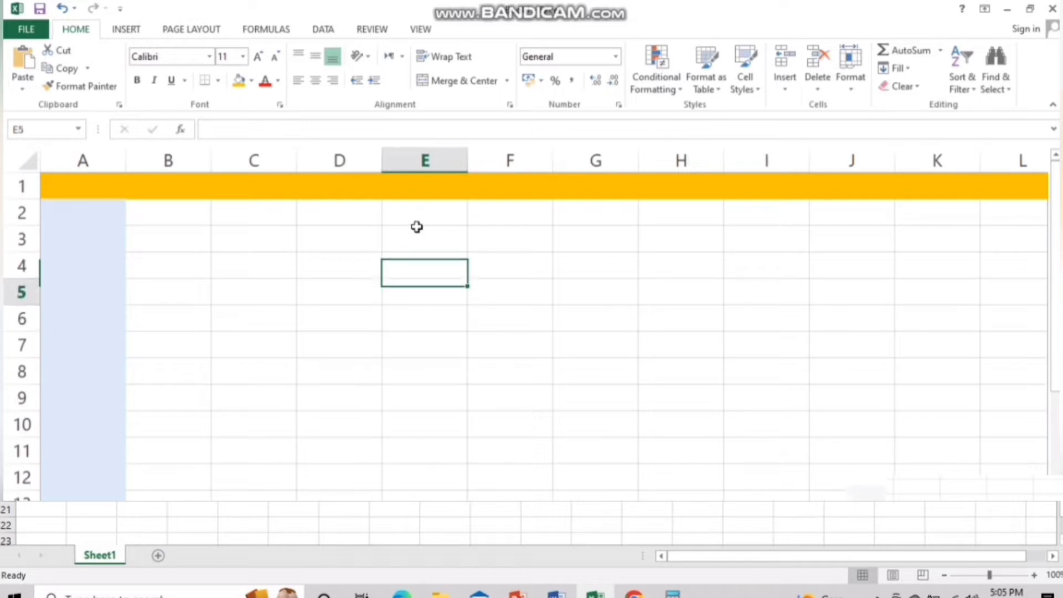
pyautogui.click(514, 353)
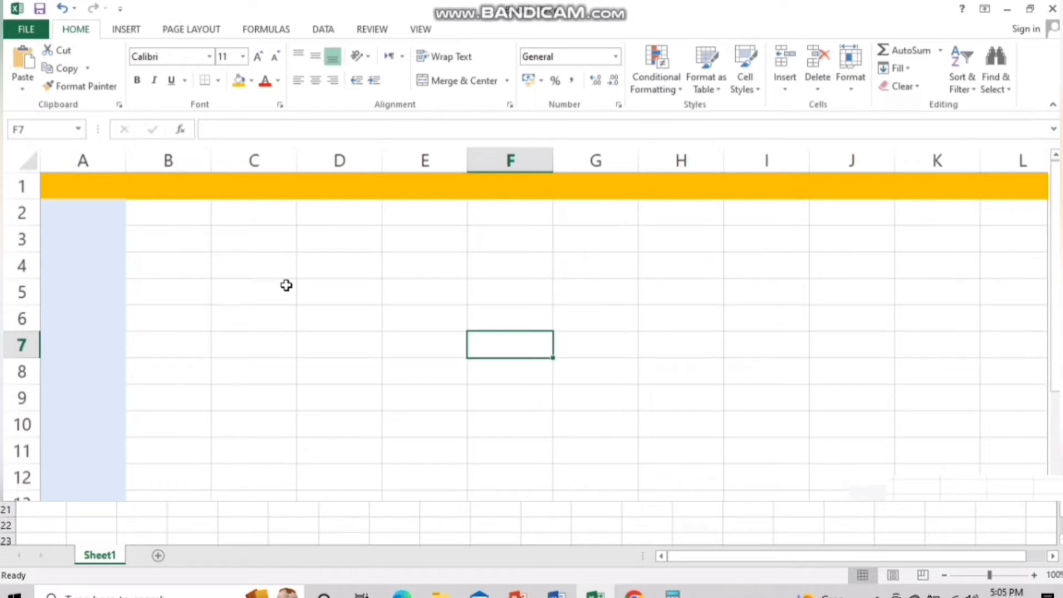
pyautogui.click(275, 268)
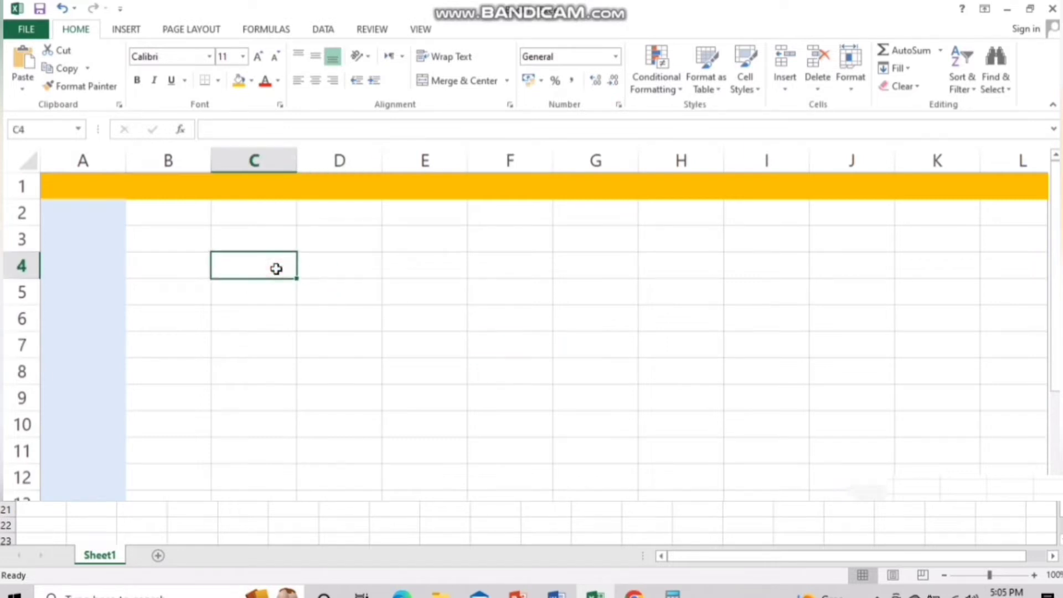
pyautogui.write('MY best')
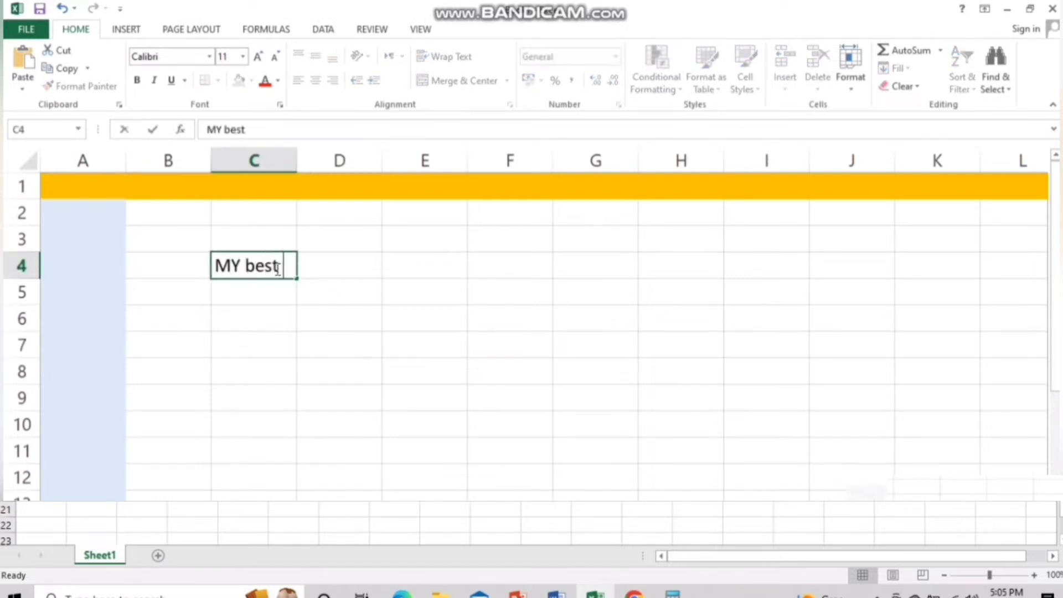
pyautogui.write(' friend')
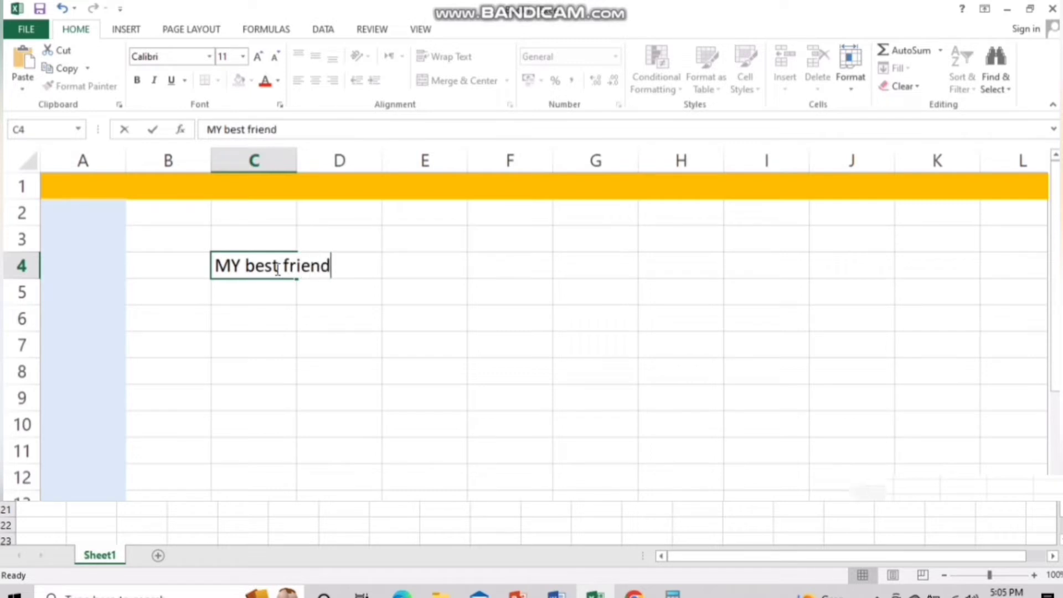
pyautogui.click(443, 353)
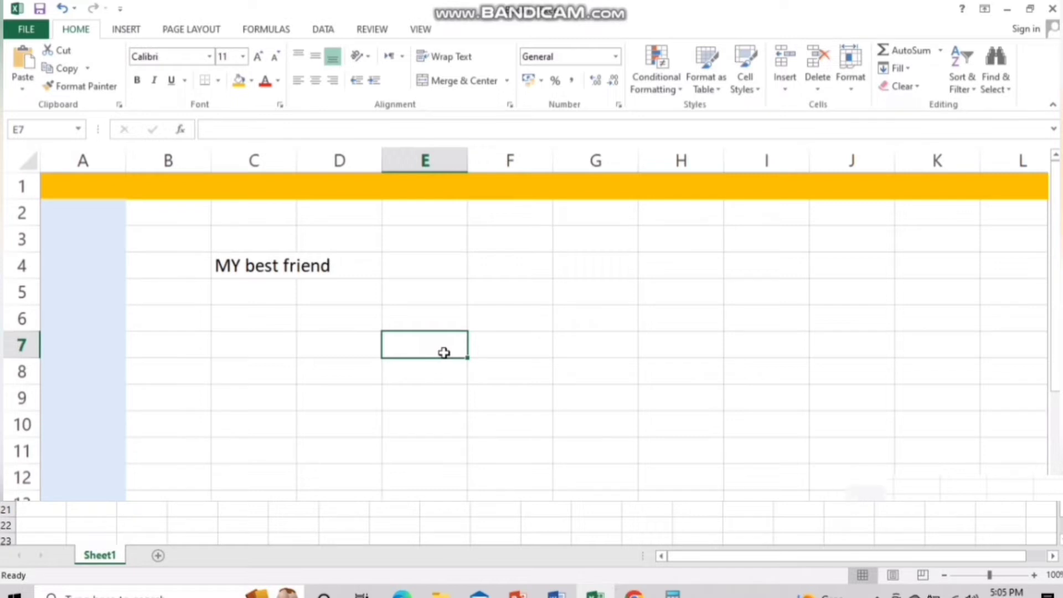
# Autofit column C to 'MY best friend', then widen it to 144 pixels
pyautogui.click(284, 157)
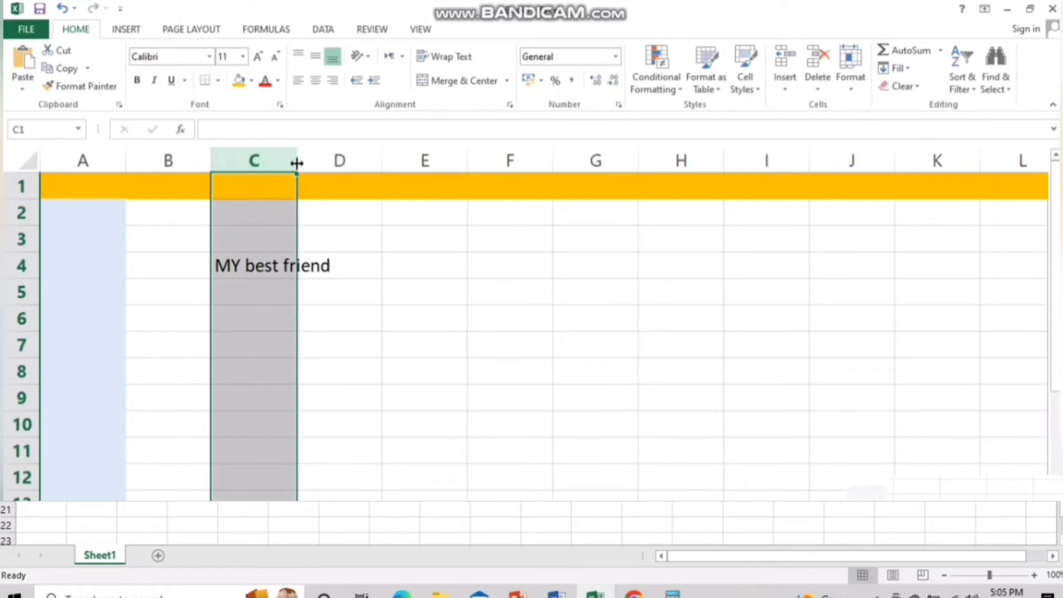
pyautogui.doubleClick(296, 163)
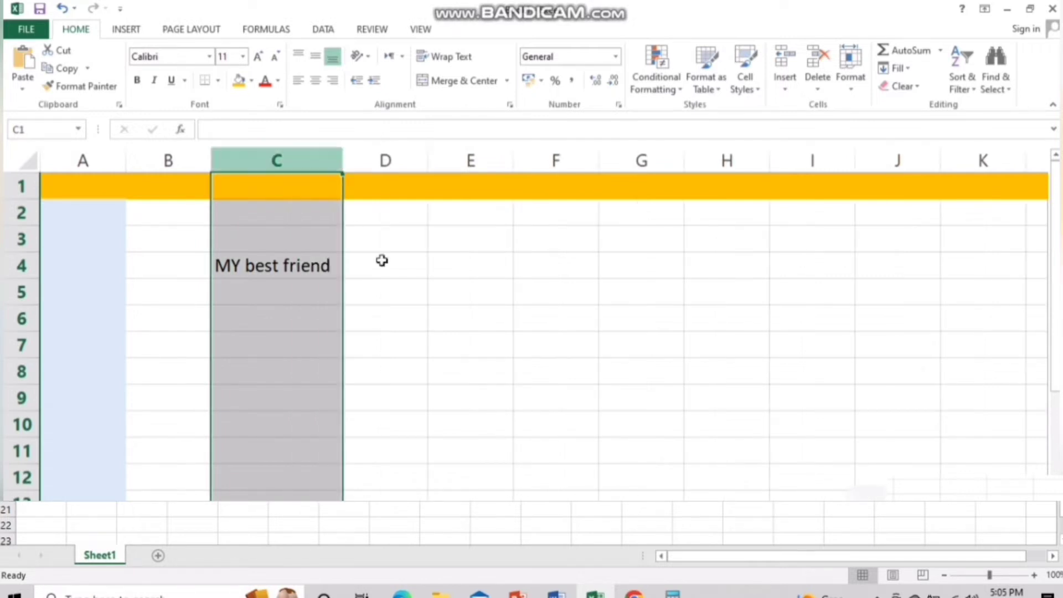
pyautogui.click(415, 307)
pyautogui.hotkey('ctrl', 'z')
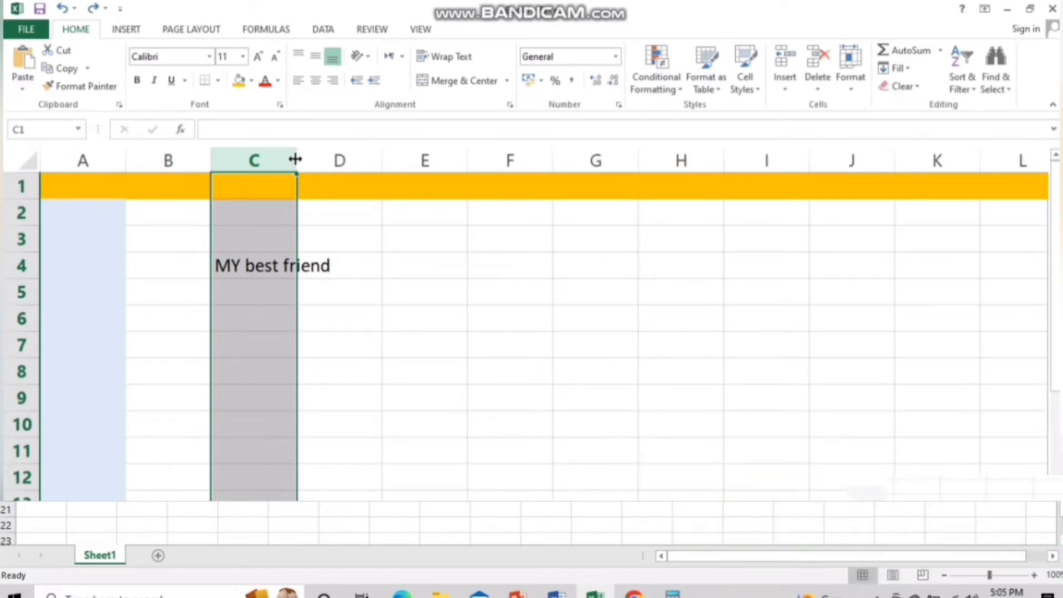
pyautogui.doubleClick(295, 159)
pyautogui.click(403, 277)
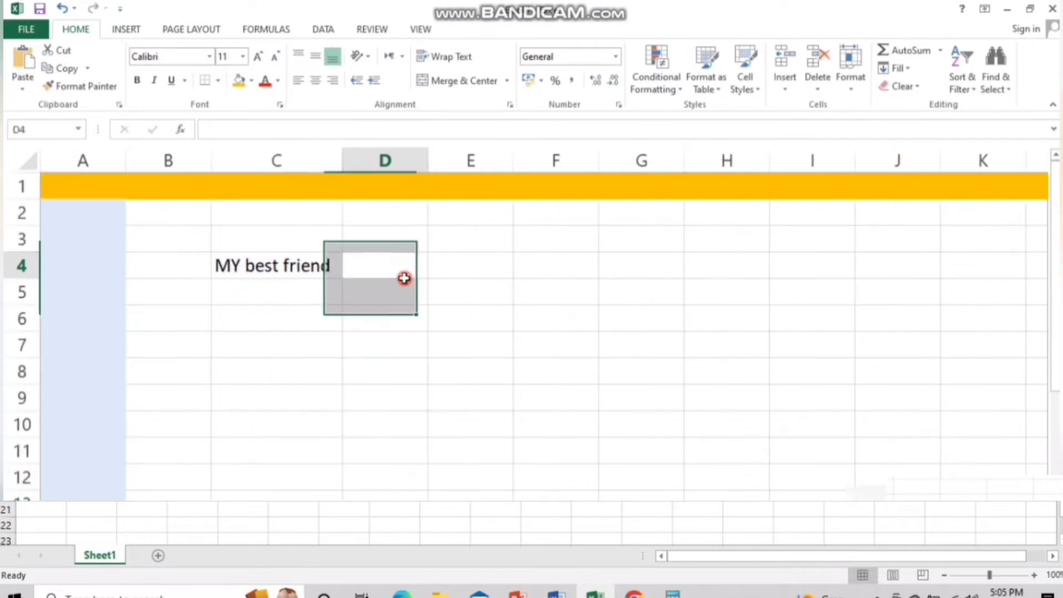
pyautogui.click(328, 265)
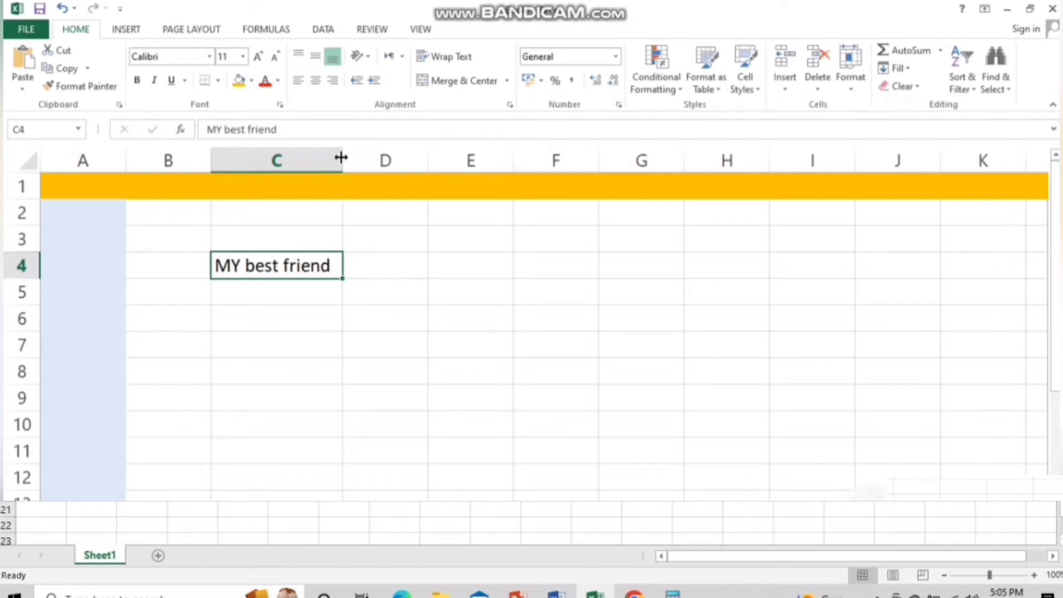
pyautogui.moveTo(341, 157); pyautogui.dragTo(403, 161)
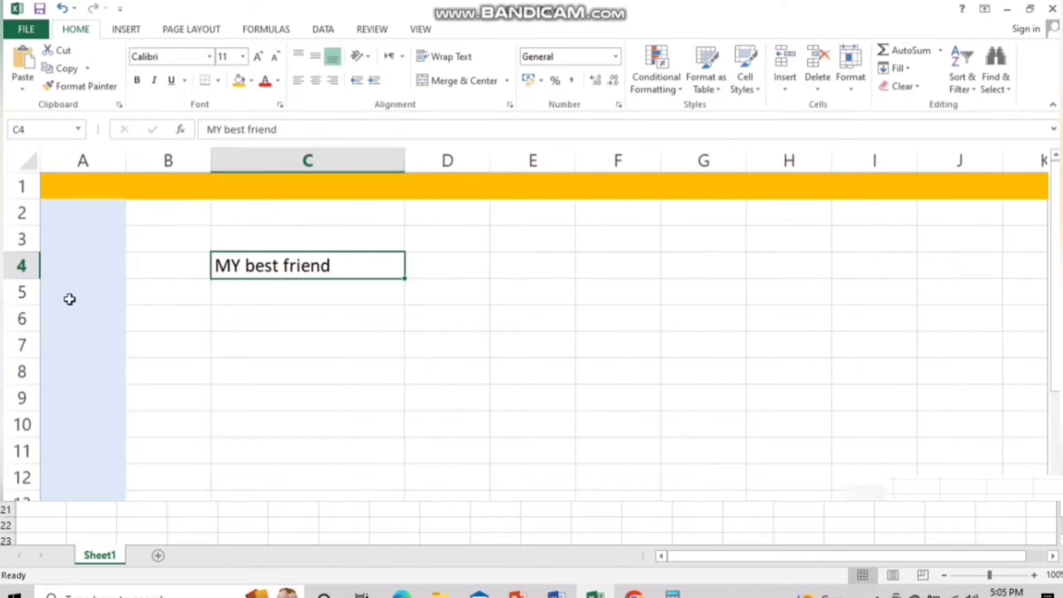
# Make row 4 noticeably taller and reselect cell C4
pyautogui.click(22, 265)
pyautogui.moveTo(31, 278); pyautogui.dragTo(32, 312)
pyautogui.click(292, 439)
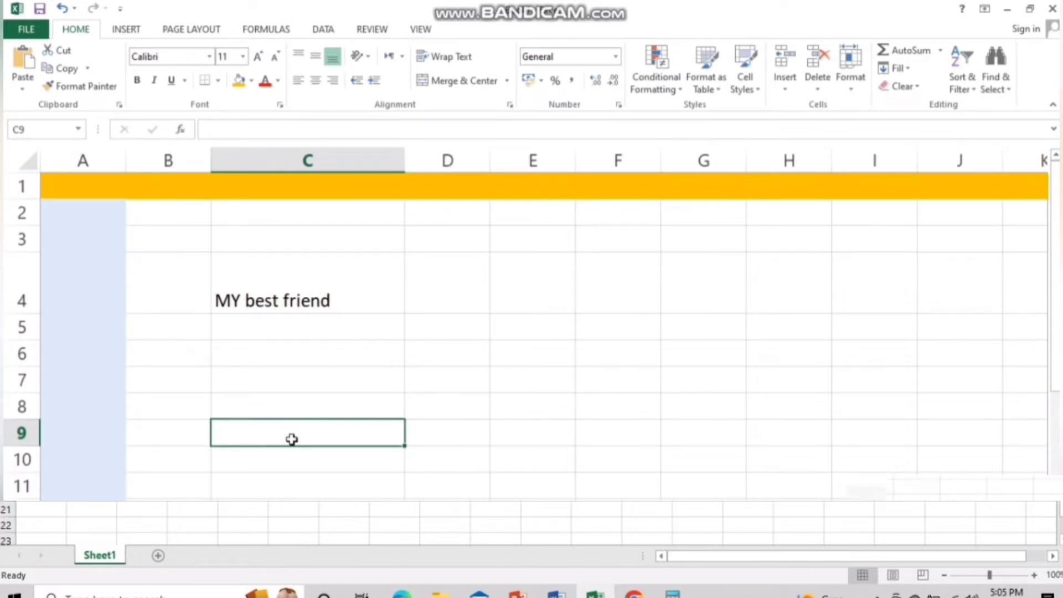
pyautogui.click(317, 286)
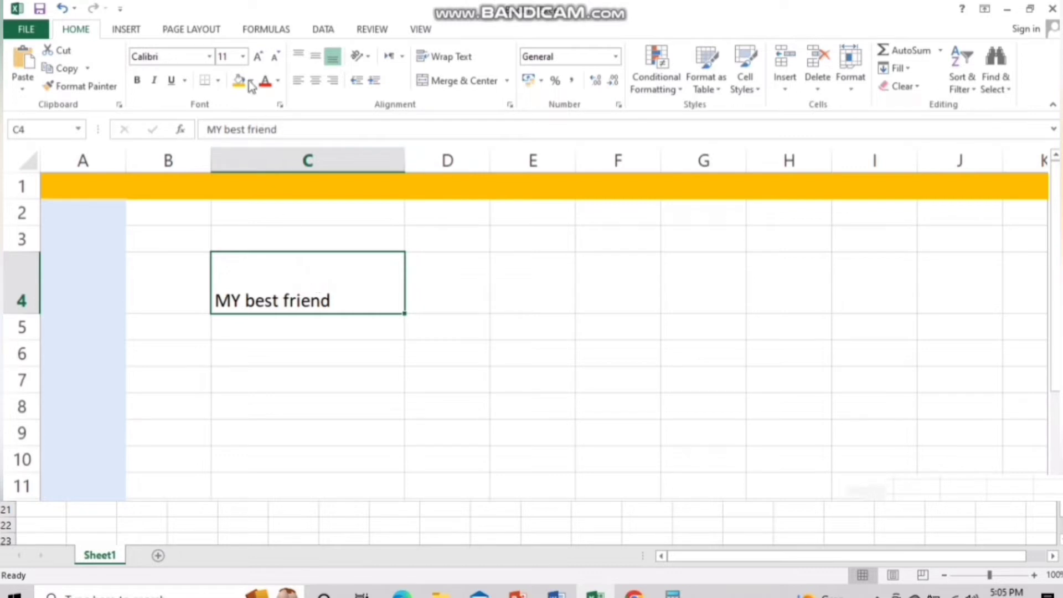
# Set the 'MY best friend' text in C4 to the Arial Black font
pyautogui.click(211, 60)
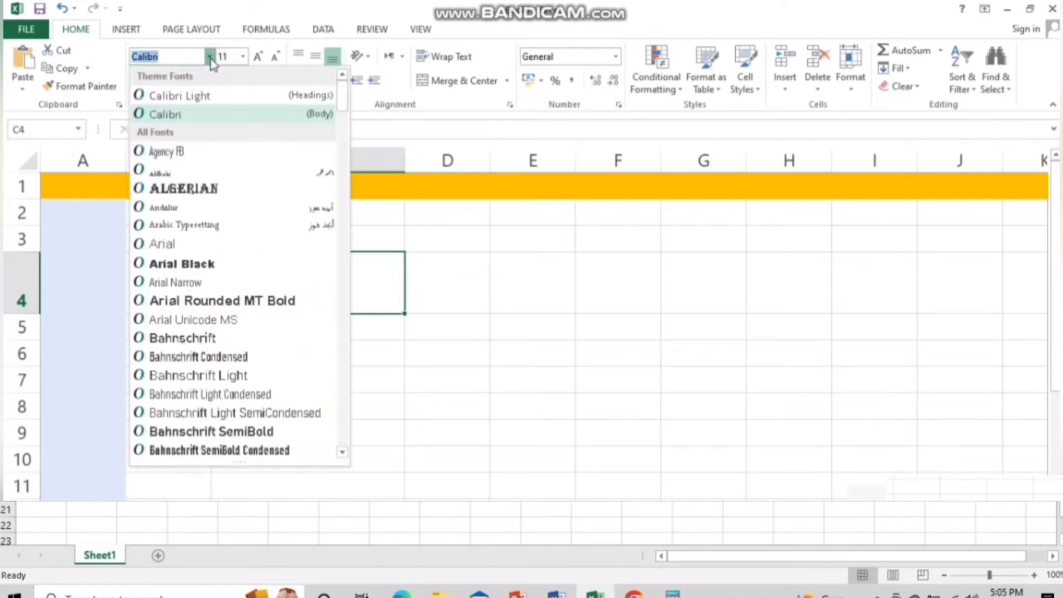
pyautogui.press('Down')
pyautogui.press('Down')
pyautogui.press('Down')
pyautogui.press('Down')
pyautogui.press('Down')
pyautogui.press('Down')
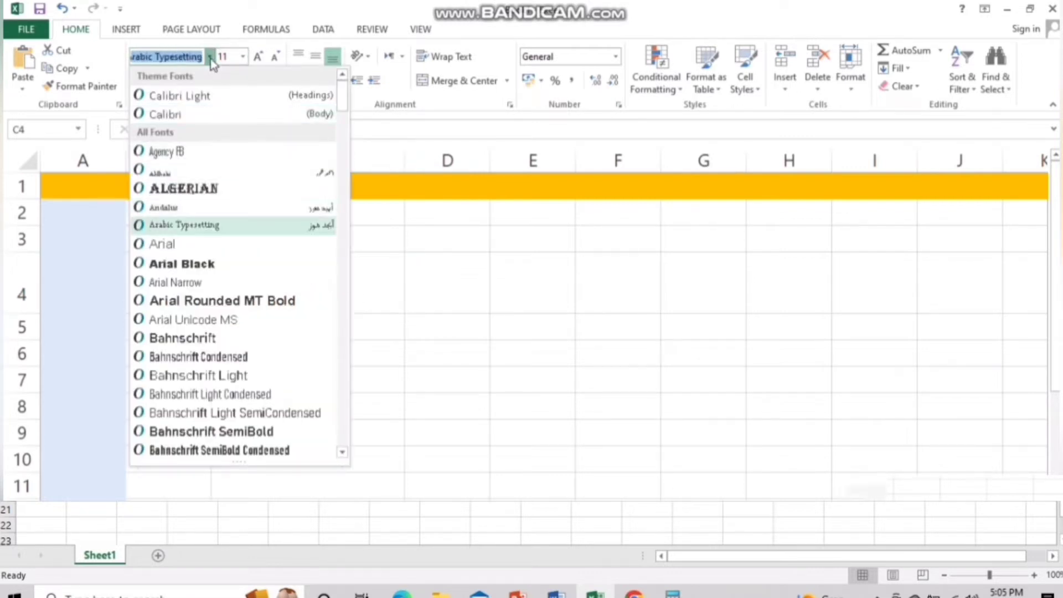
pyautogui.press('Down')
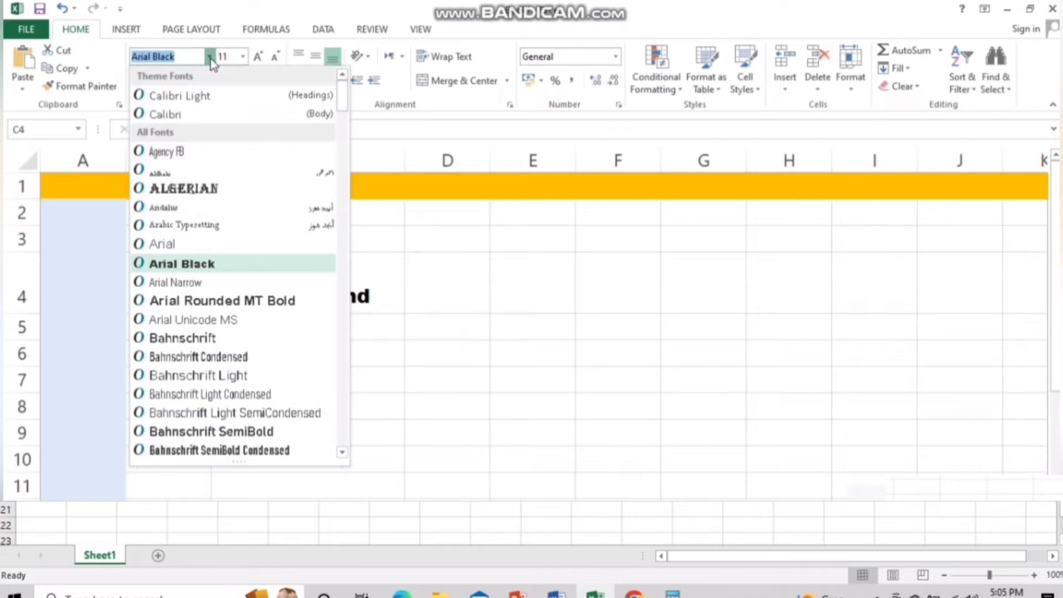
pyautogui.press('Down')
pyautogui.press('Up')
pyautogui.press('Return')
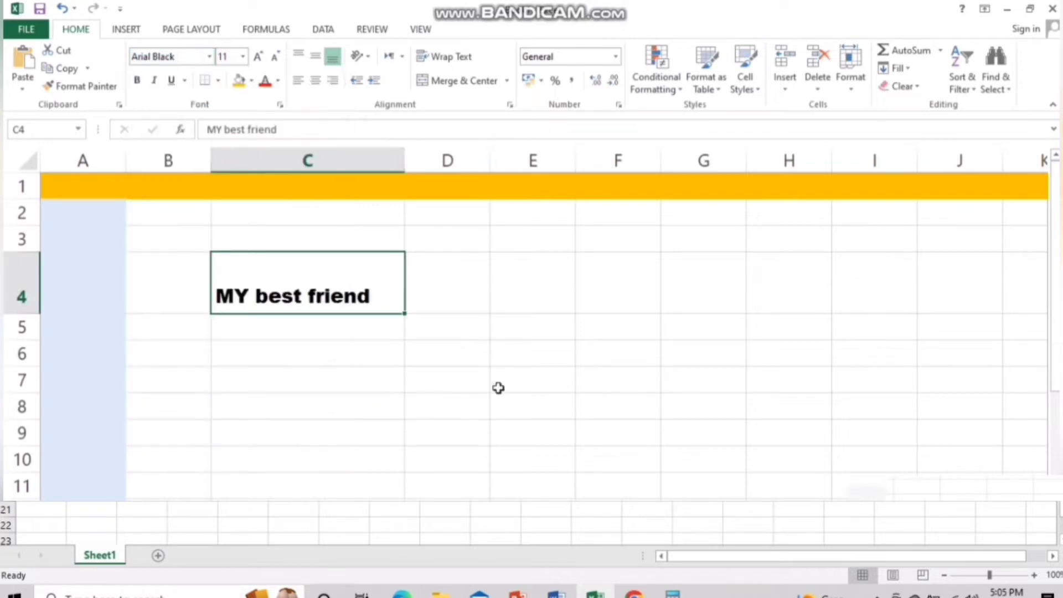
pyautogui.click(498, 387)
pyautogui.click(337, 293)
# Make the text bold, italic and double-underlined
pyautogui.click(137, 81)
pyautogui.click(155, 81)
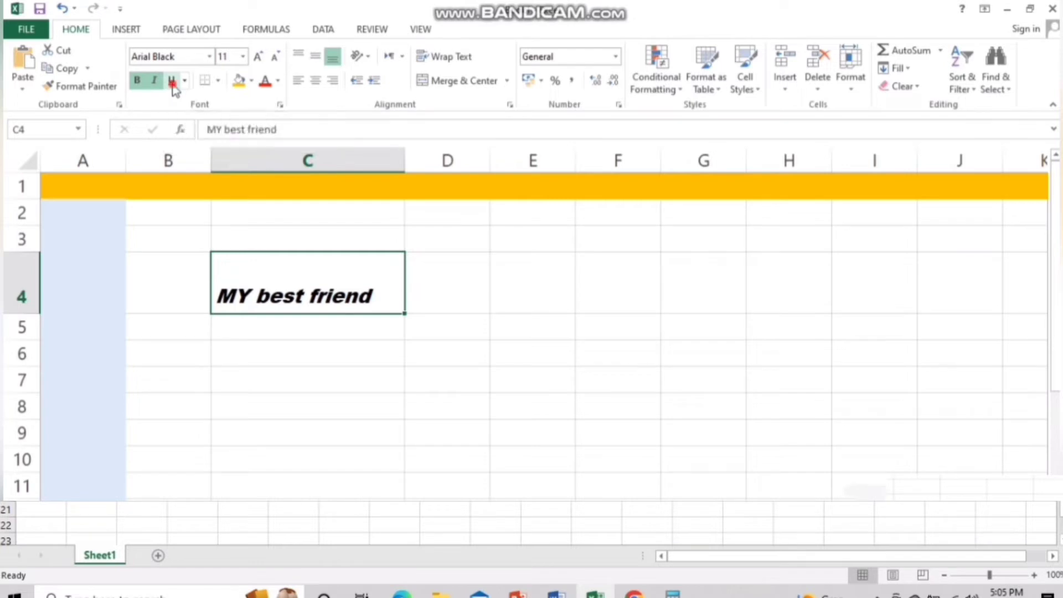
pyautogui.click(173, 89)
pyautogui.click(186, 84)
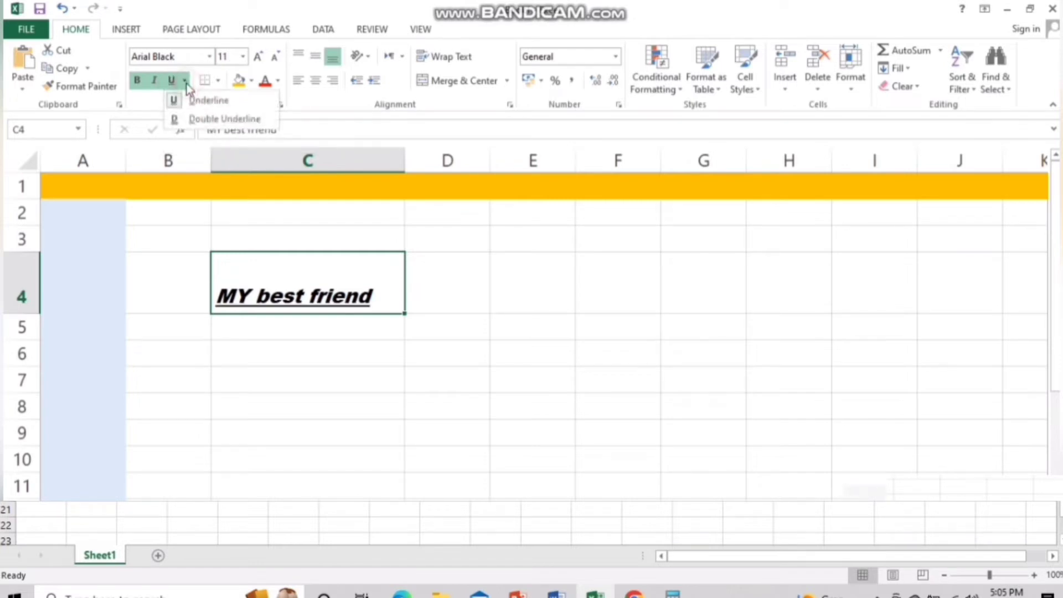
pyautogui.click(189, 115)
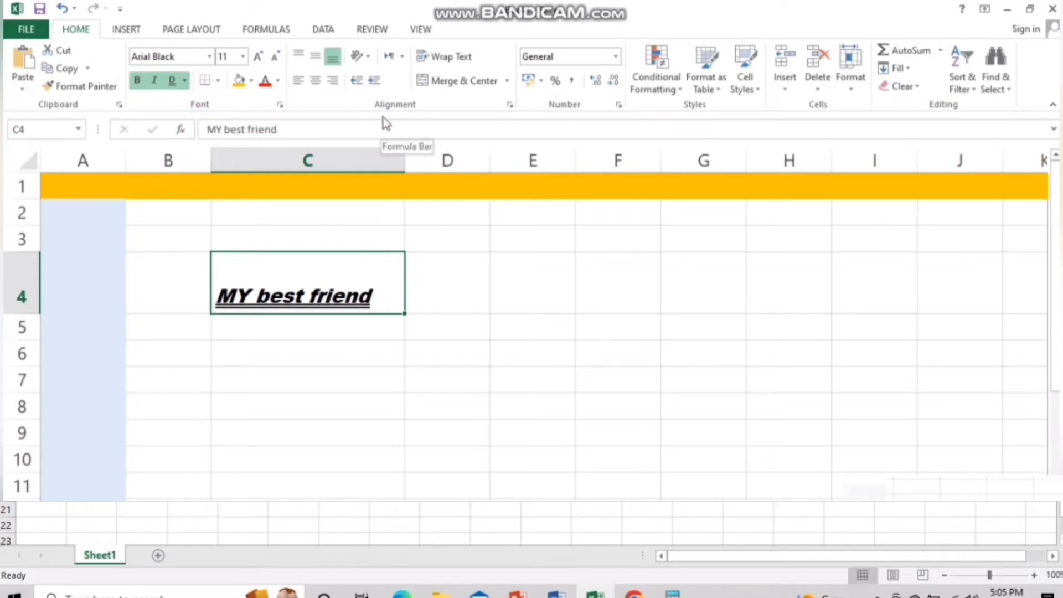
# Adjust the font size up and back down to settle on 12
pyautogui.click(260, 57)
pyautogui.click(260, 57)
pyautogui.click(261, 57)
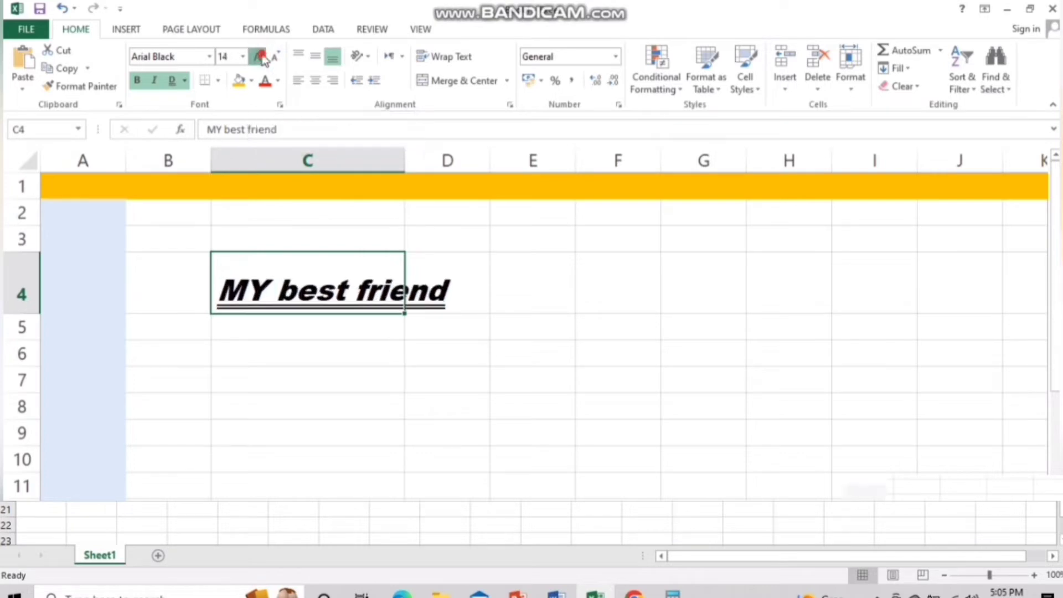
pyautogui.click(260, 57)
pyautogui.click(260, 57)
pyautogui.click(260, 57)
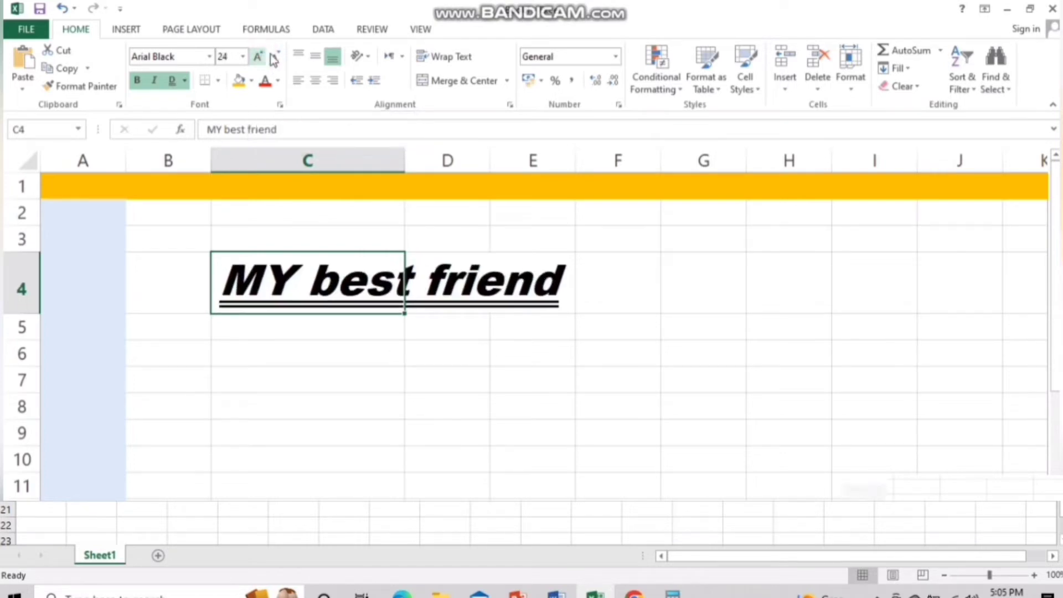
pyautogui.click(278, 57)
pyautogui.click(278, 58)
pyautogui.click(278, 58)
pyautogui.click(279, 58)
pyautogui.click(279, 57)
pyautogui.click(279, 58)
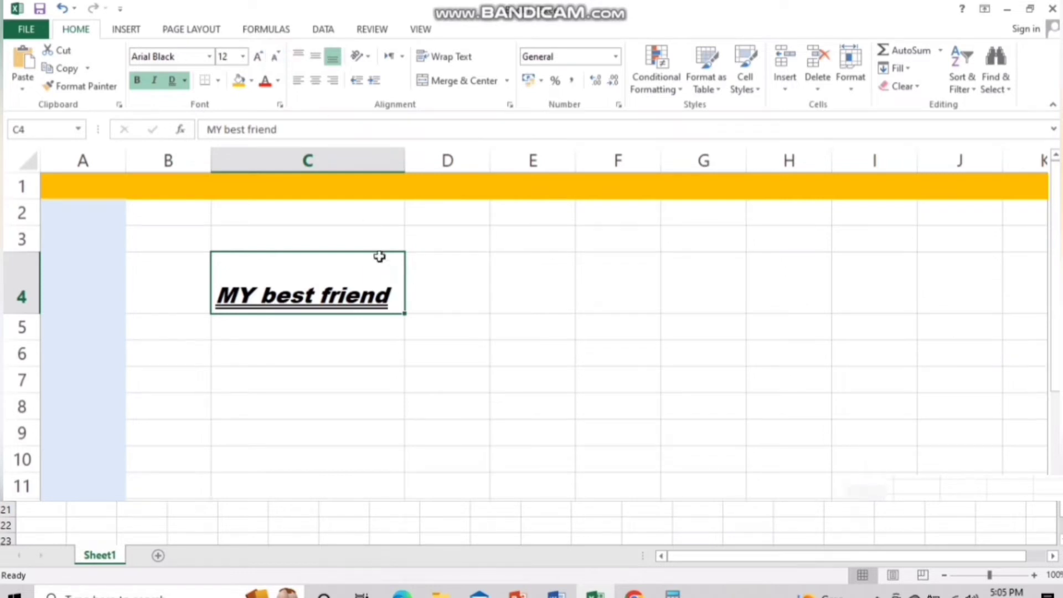
# Widen column C and make row 4 even taller, then reselect C4
pyautogui.moveTo(404, 168); pyautogui.dragTo(455, 168)
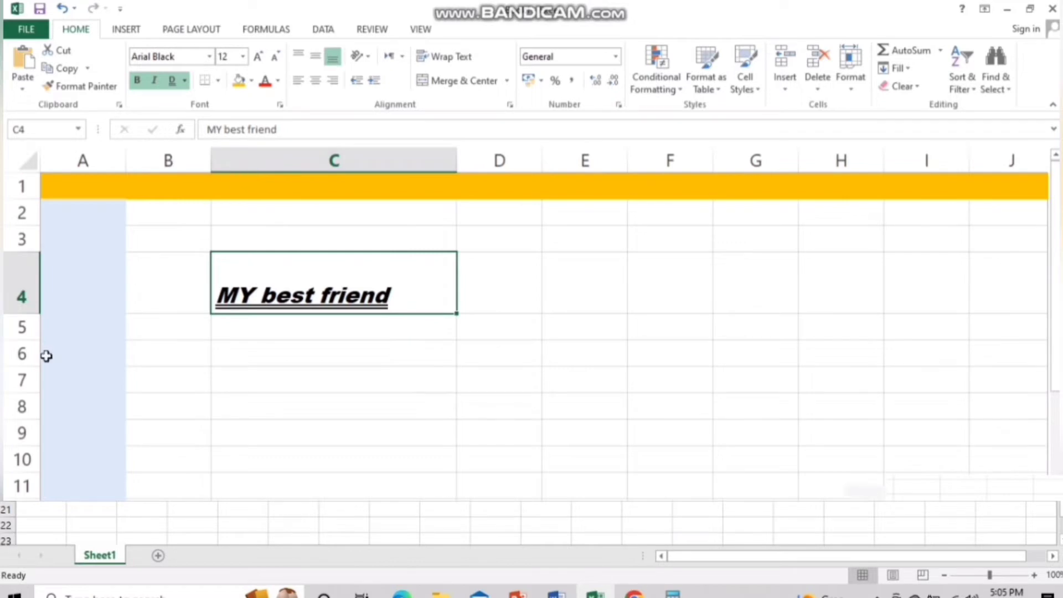
pyautogui.moveTo(17, 317); pyautogui.dragTo(19, 347)
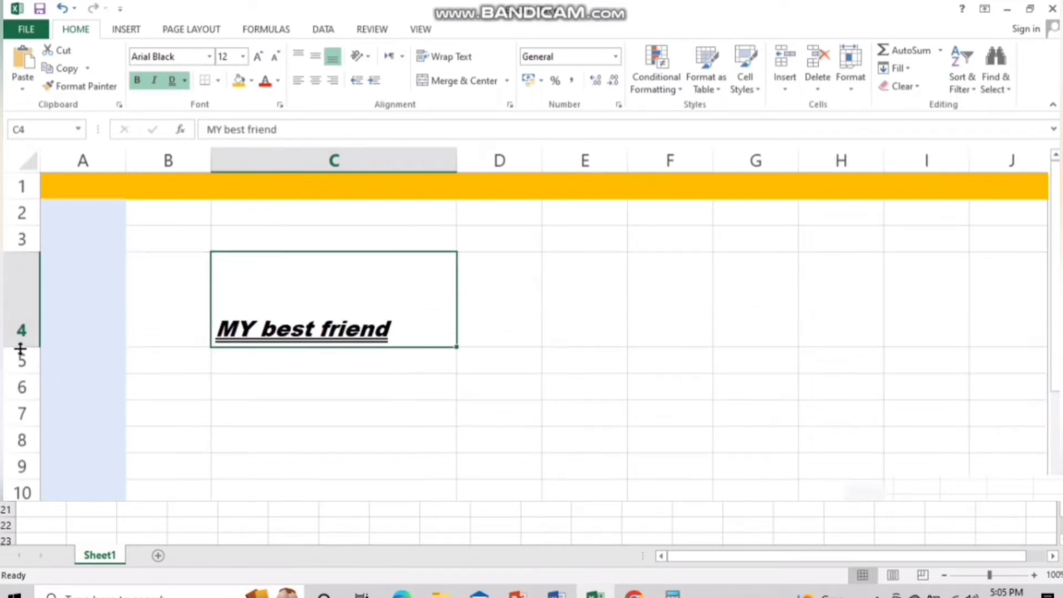
pyautogui.click(347, 442)
pyautogui.click(352, 352)
pyautogui.click(358, 288)
# Try the alignment options, leaving C4's text middle-aligned and horizontally centred
pyautogui.click(323, 84)
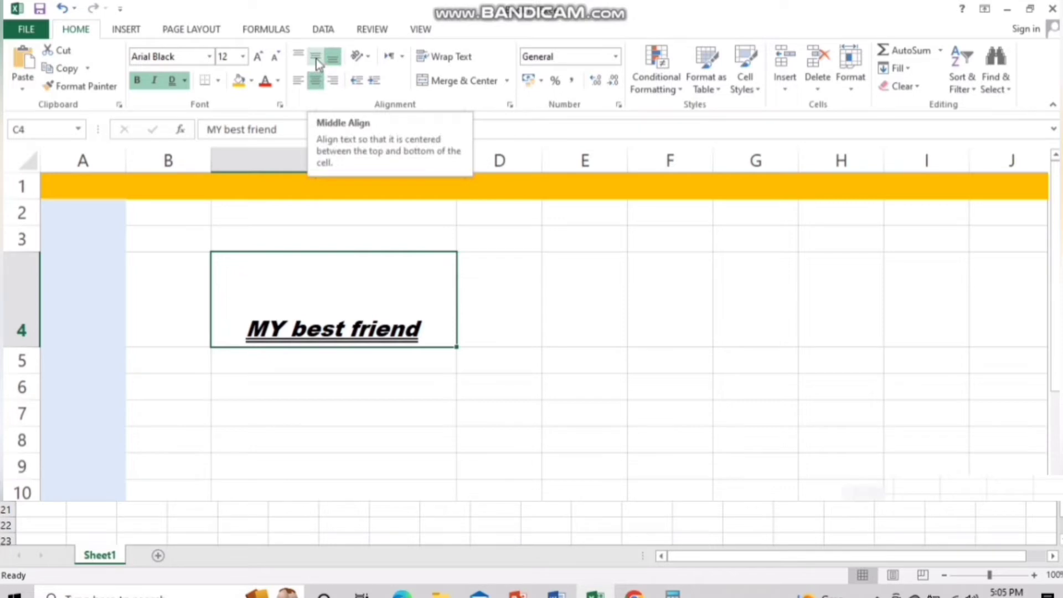
pyautogui.click(317, 63)
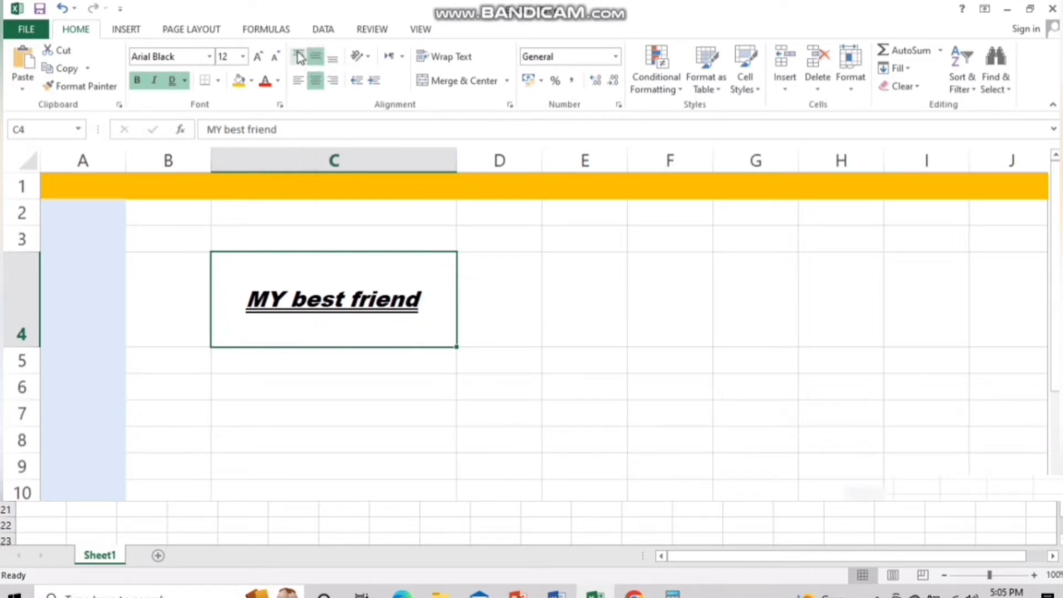
pyautogui.click(299, 56)
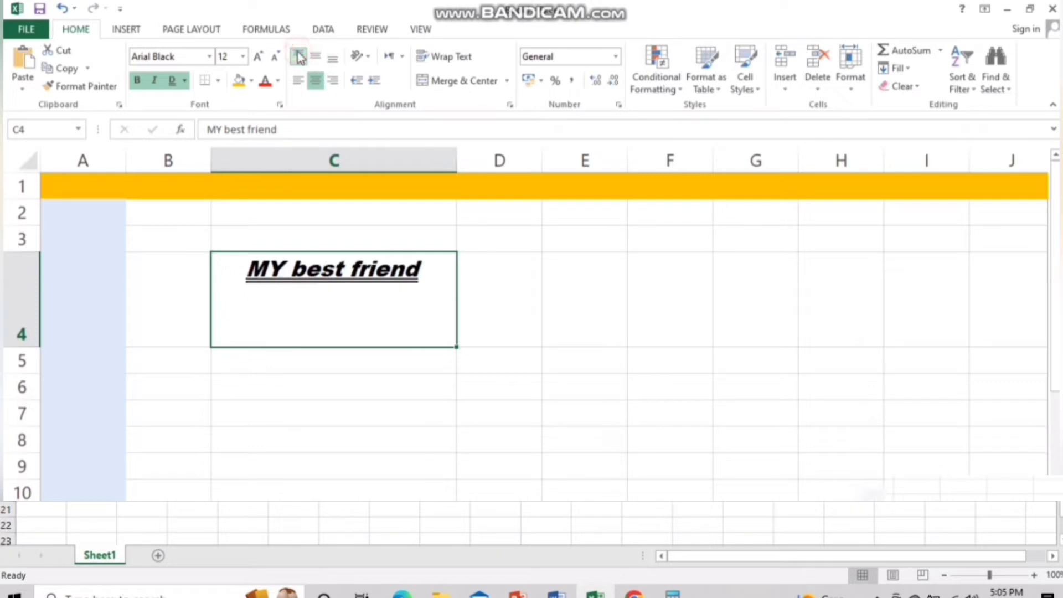
pyautogui.click(333, 57)
pyautogui.click(334, 82)
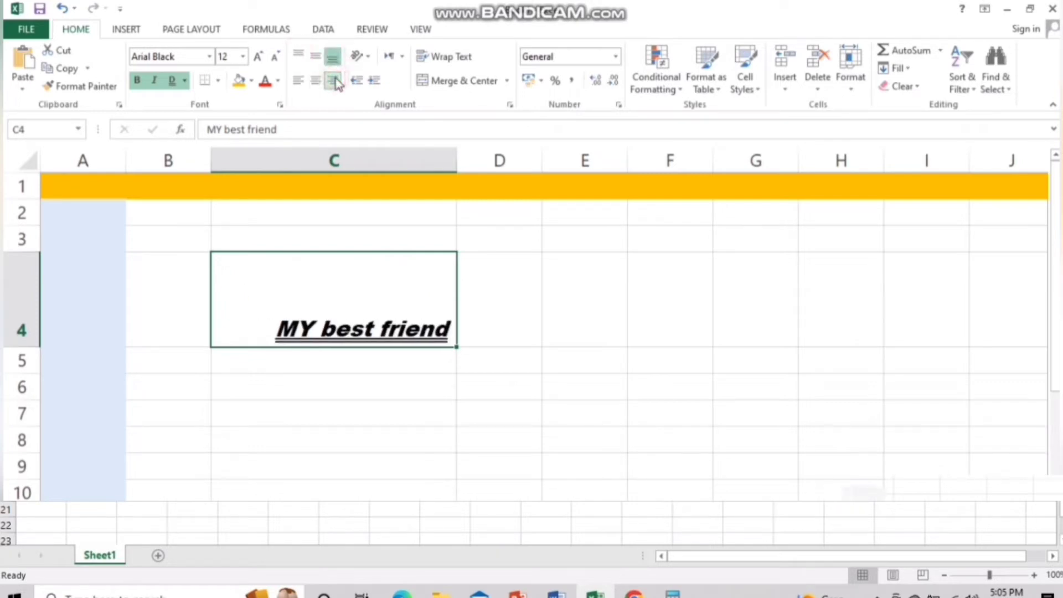
pyautogui.click(300, 82)
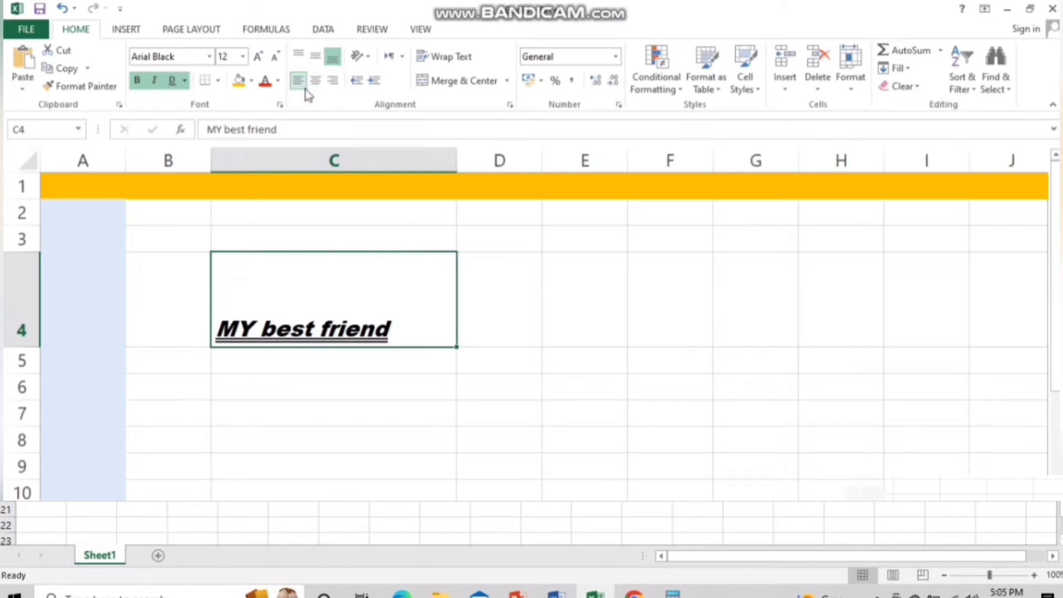
pyautogui.click(316, 57)
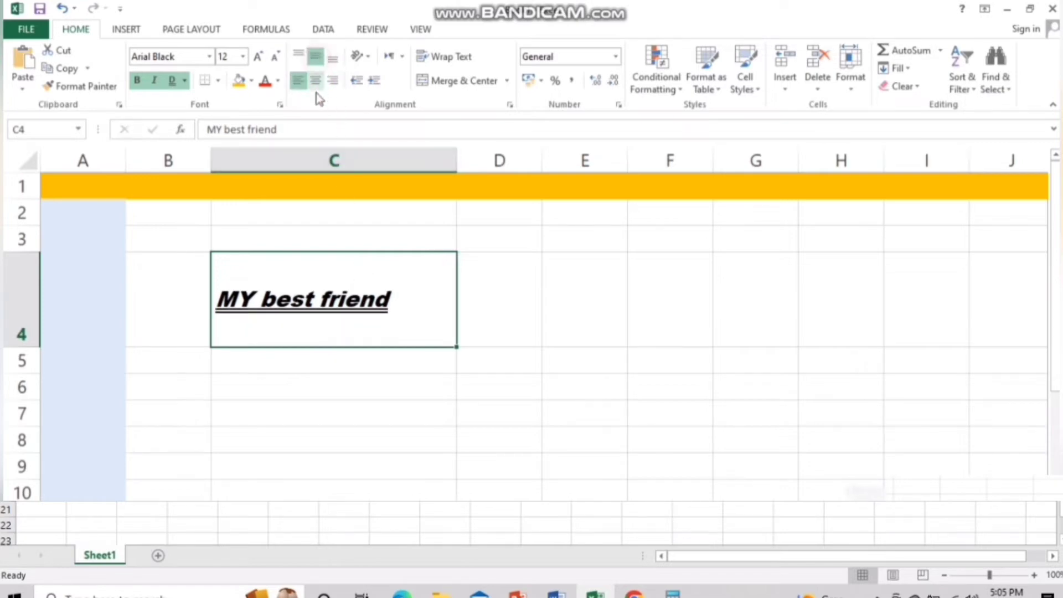
pyautogui.click(315, 82)
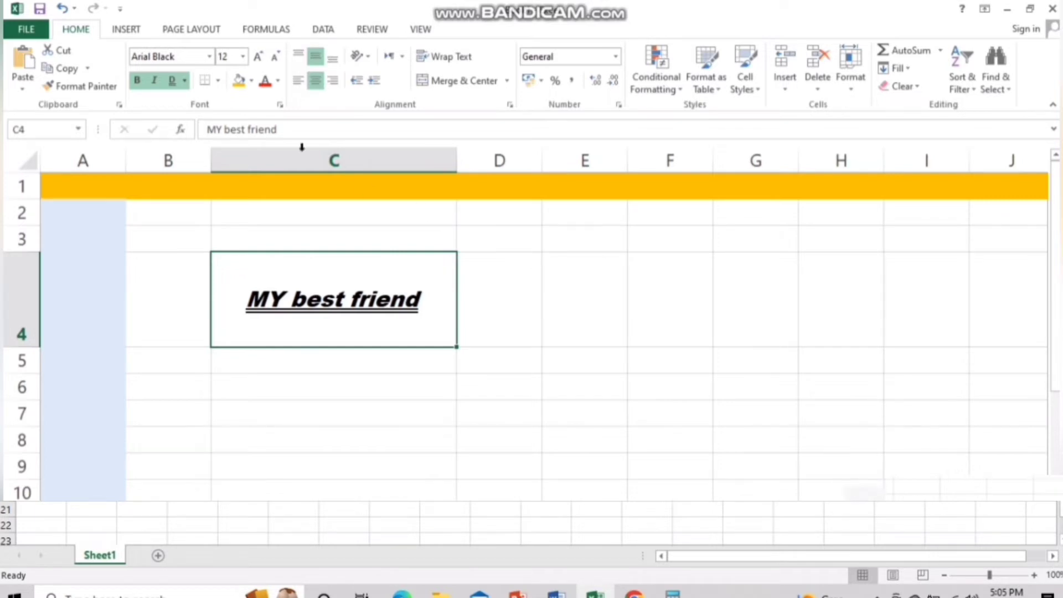
# Colour the 'MY best friend' text blue
pyautogui.click(279, 81)
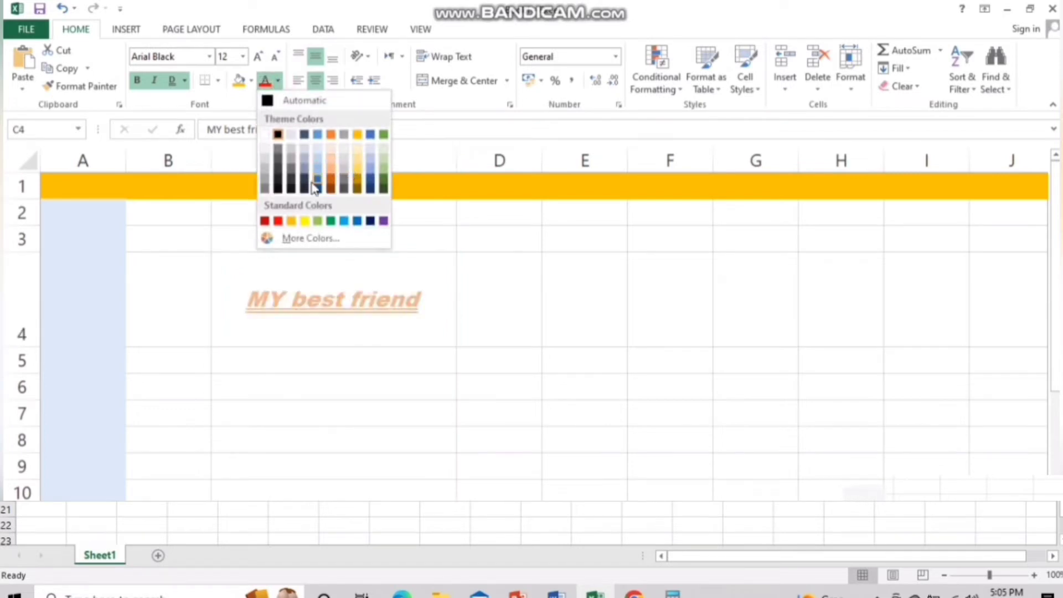
pyautogui.click(373, 136)
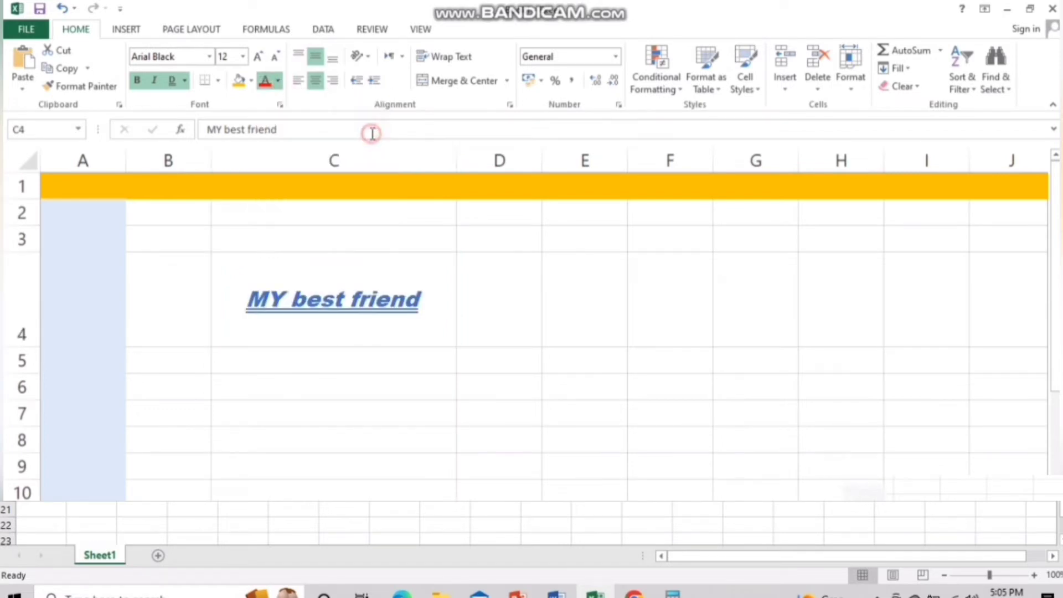
pyautogui.click(607, 363)
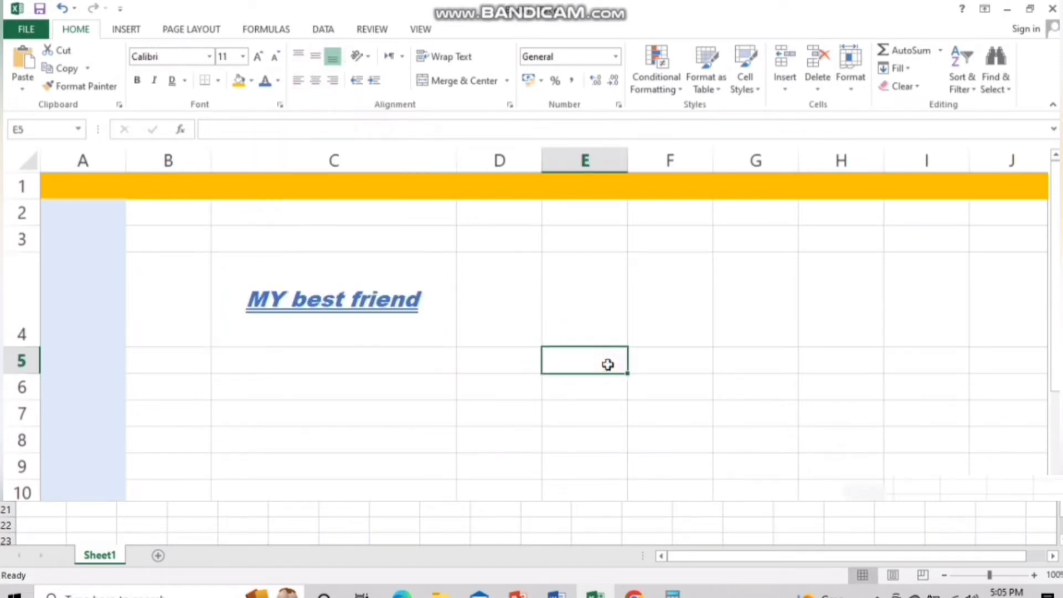
pyautogui.click(353, 300)
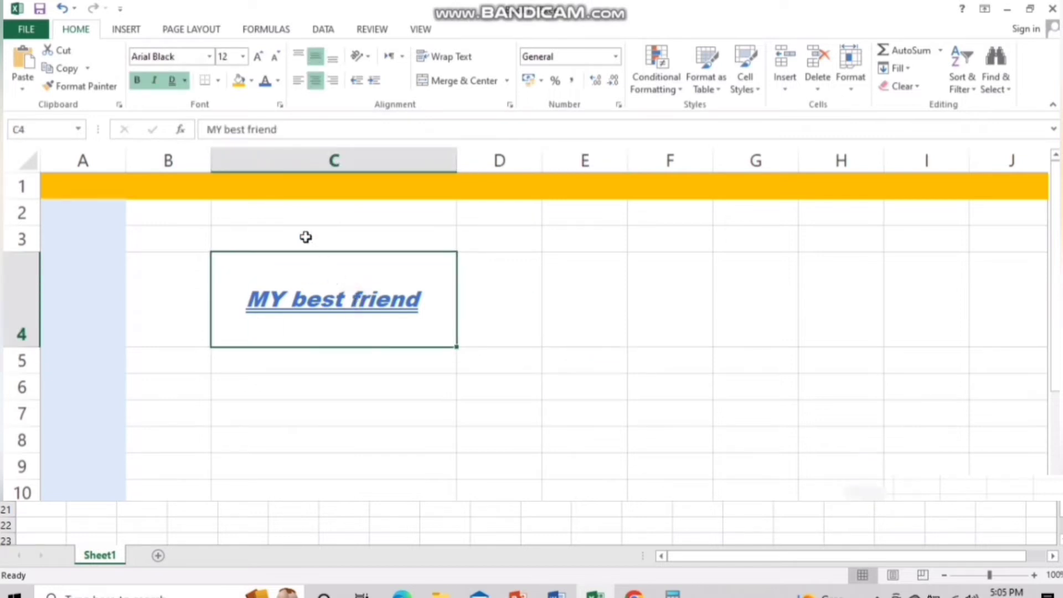
# Give cell C4 a yellow fill
pyautogui.click(252, 83)
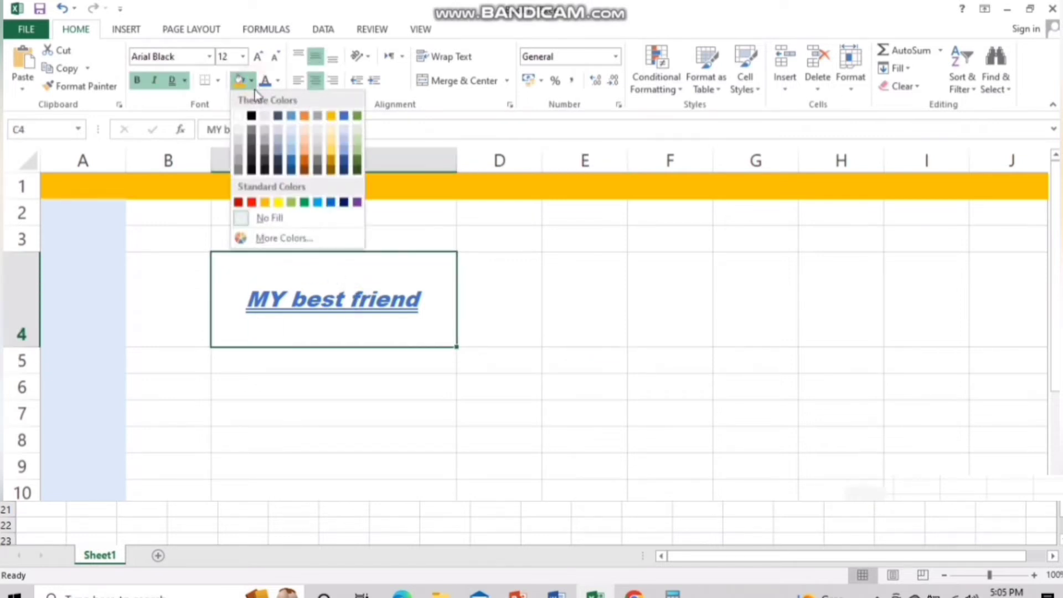
pyautogui.click(278, 203)
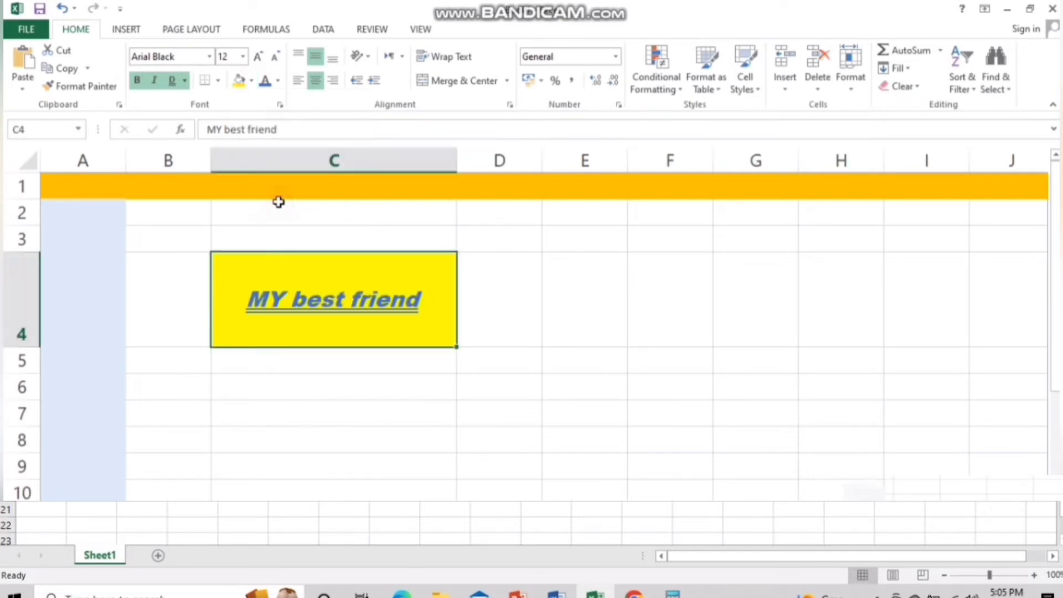
pyautogui.click(606, 399)
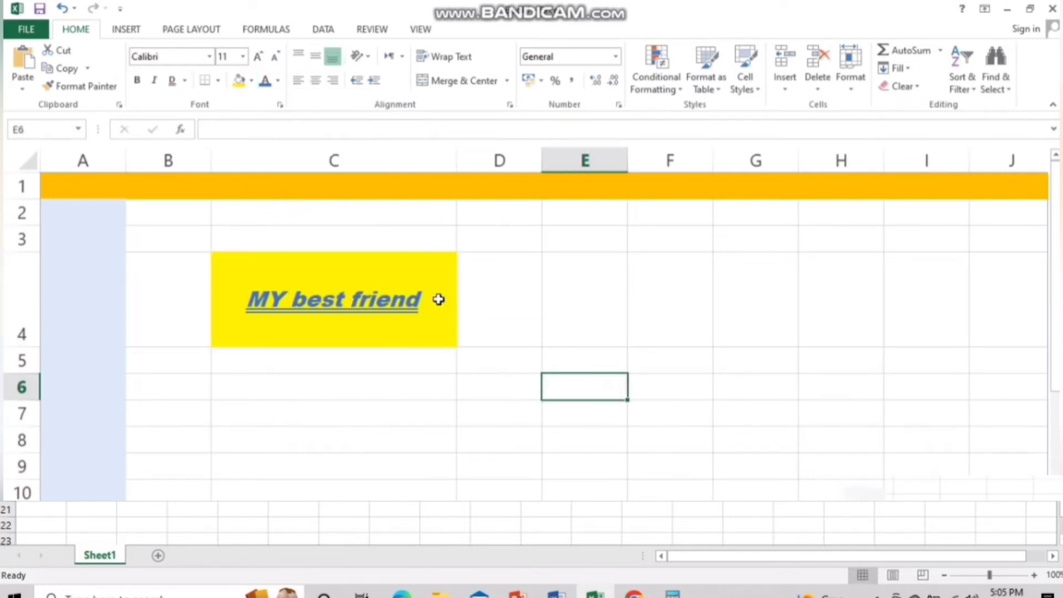
pyautogui.click(409, 275)
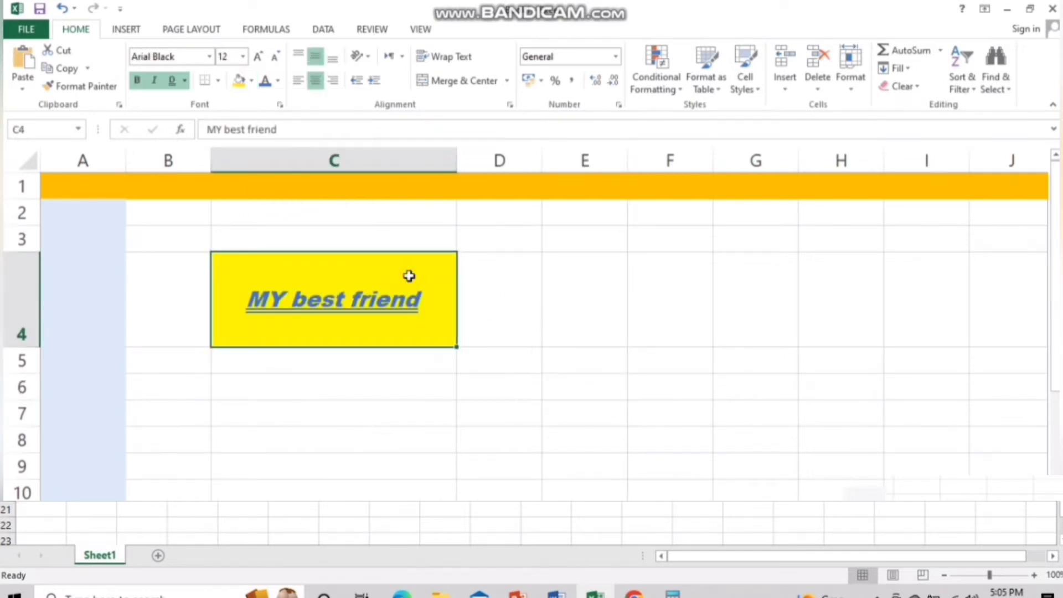
# Apply a Thick Box Border around cell C4
pyautogui.click(218, 81)
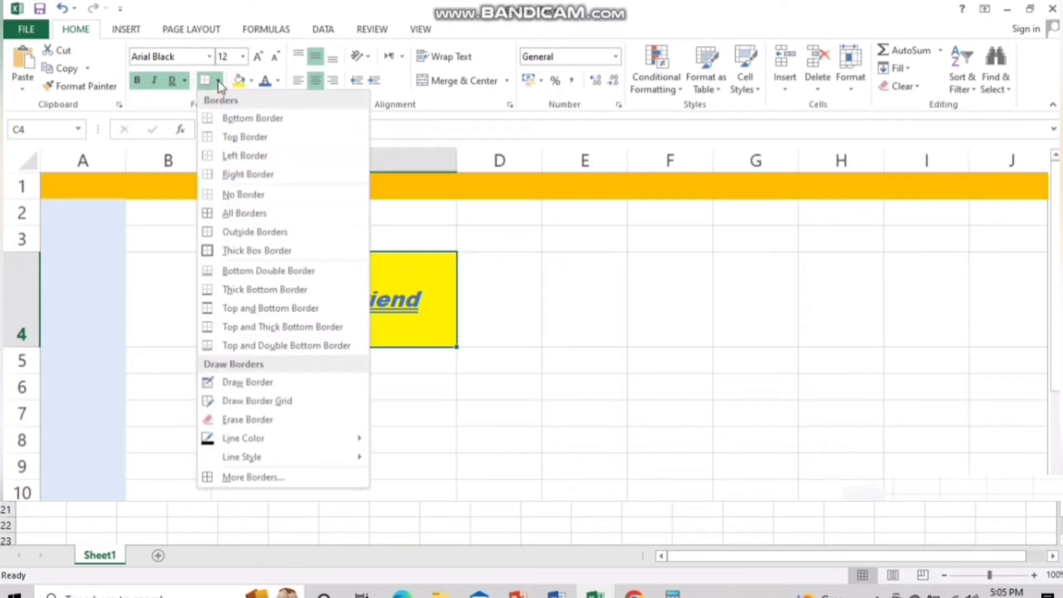
pyautogui.press('Down')
pyautogui.press('Down')
pyautogui.press('Down')
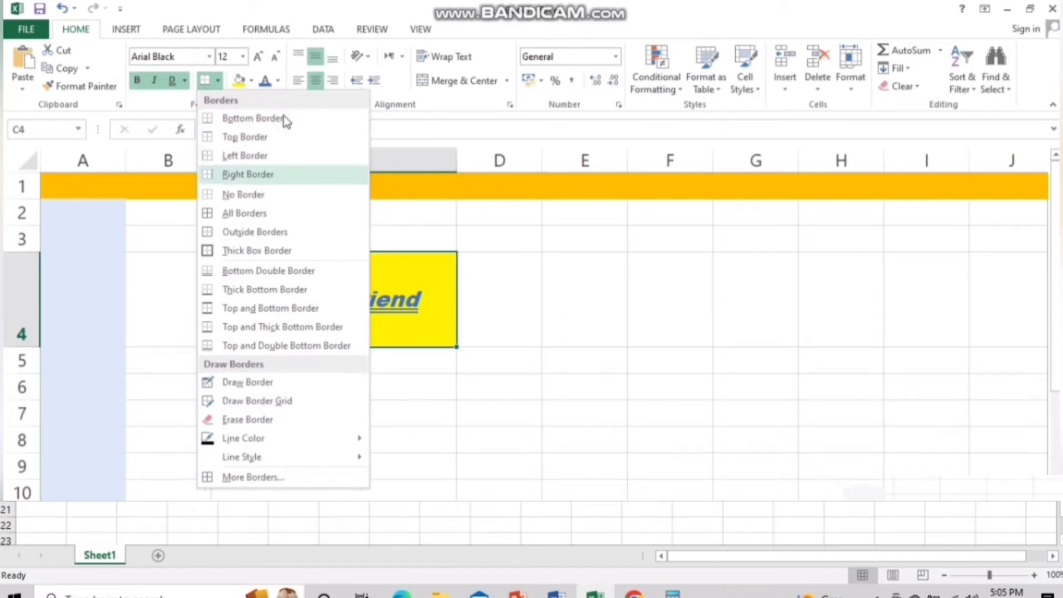
pyautogui.press('Down')
pyautogui.press('Down')
pyautogui.press('Down')
pyautogui.press('Down')
pyautogui.press('Down')
pyautogui.press('Down')
pyautogui.press('Down')
pyautogui.press('Down')
pyautogui.press('Down')
pyautogui.press('Down')
pyautogui.press('Down')
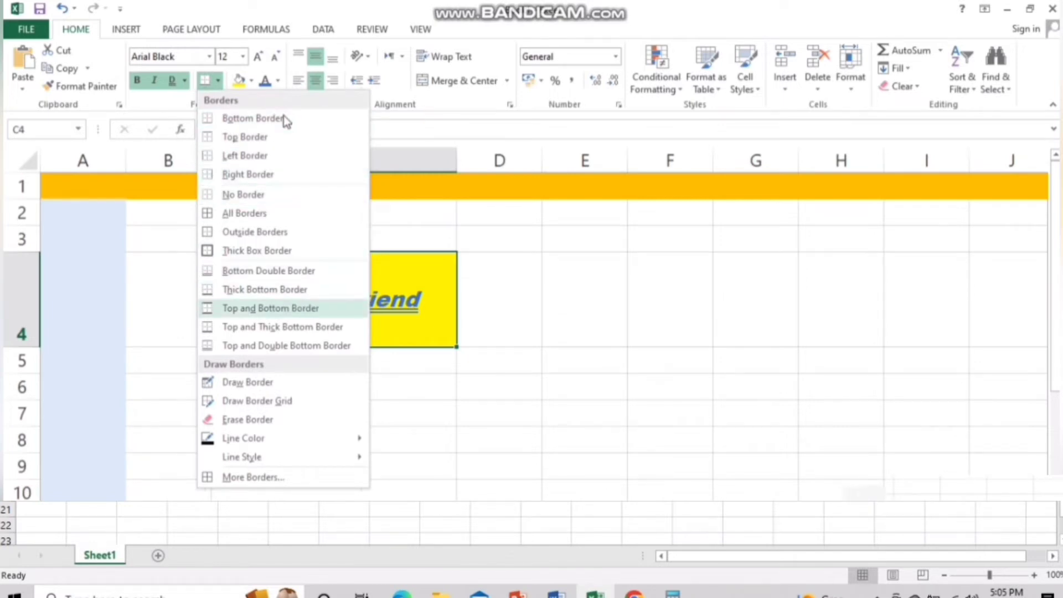
pyautogui.press('Down')
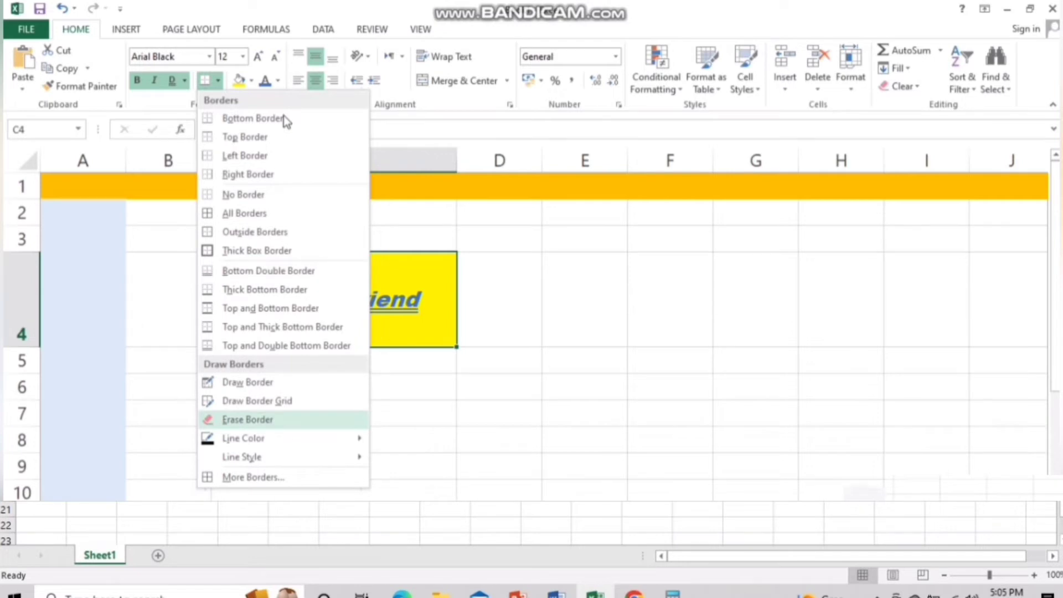
pyautogui.press('Down')
pyautogui.press('Down')
pyautogui.press('Down')
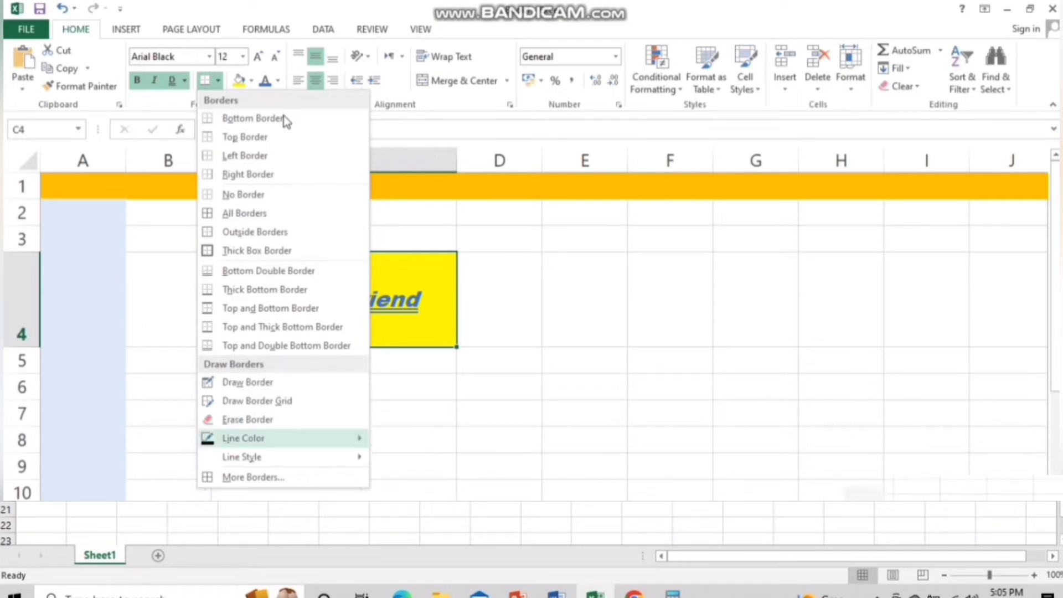
pyautogui.press('Up')
pyautogui.press('Up')
pyautogui.press('Up')
pyautogui.press('Up')
pyautogui.press('Up')
pyautogui.press('Up')
pyautogui.press('Up')
pyautogui.press('Up')
pyautogui.press('Up')
pyautogui.press('Up')
pyautogui.press('Up')
pyautogui.press('Up')
pyautogui.press('Up')
pyautogui.press('Up')
pyautogui.press('Up')
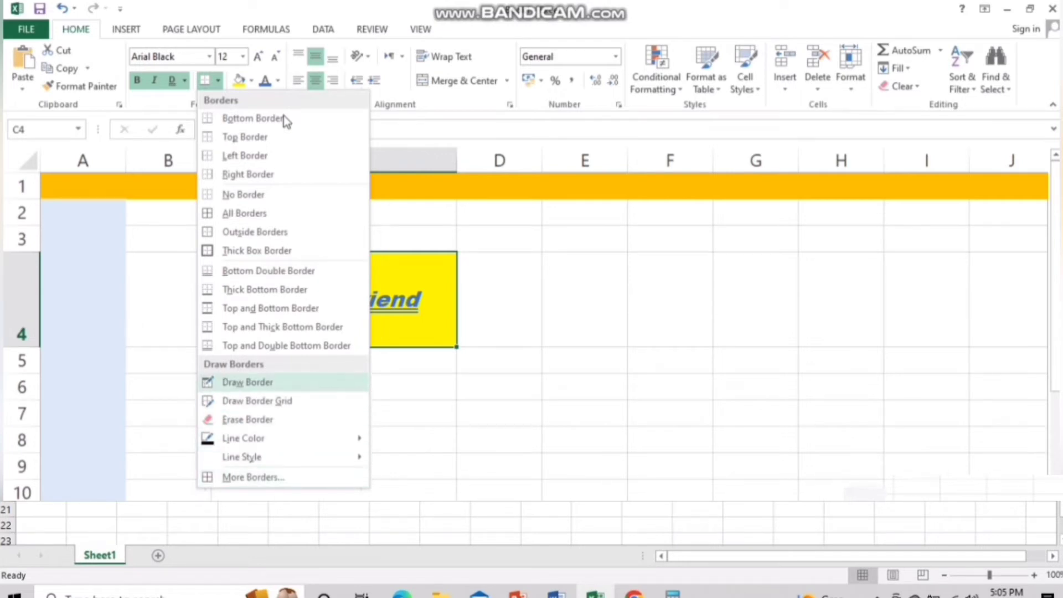
pyautogui.click(288, 250)
pyautogui.click(636, 378)
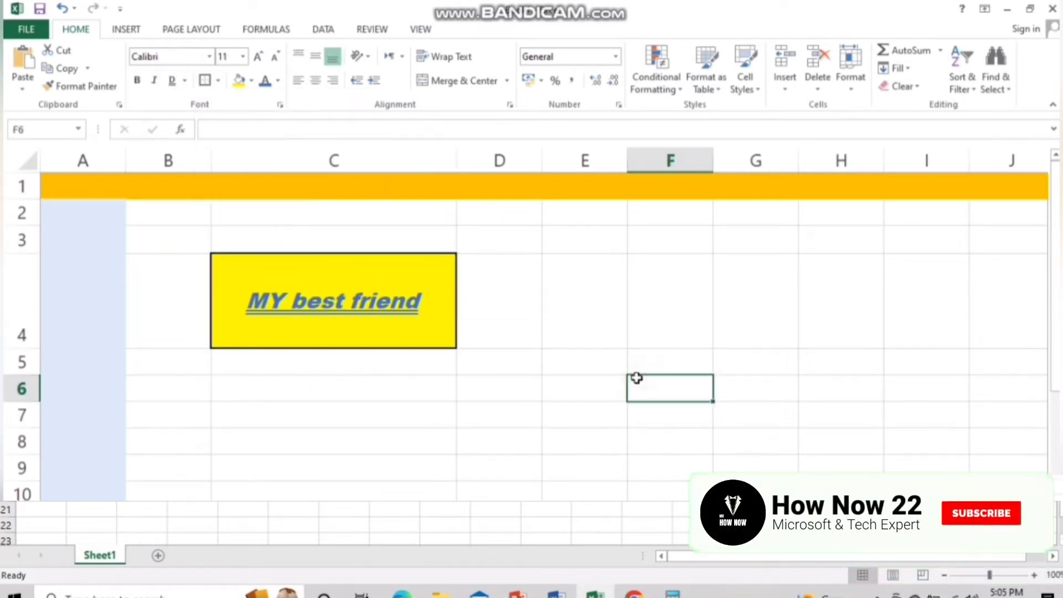
pyautogui.click(362, 281)
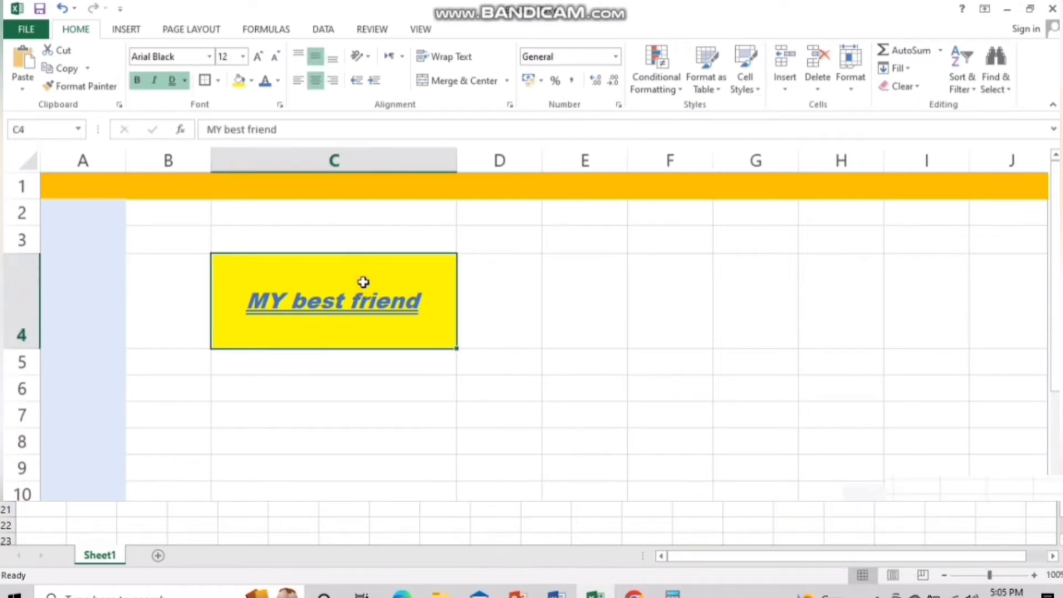
# Angle C4's text counterclockwise, make row 4 much taller and widen column C to 47
pyautogui.doubleClick(363, 281)
pyautogui.click(621, 328)
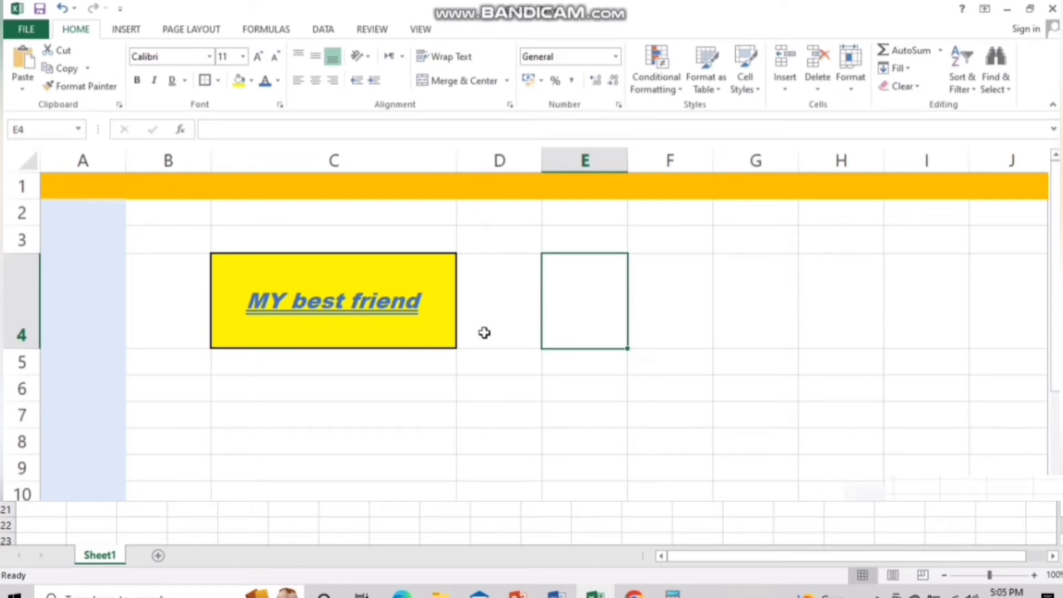
pyautogui.click(365, 57)
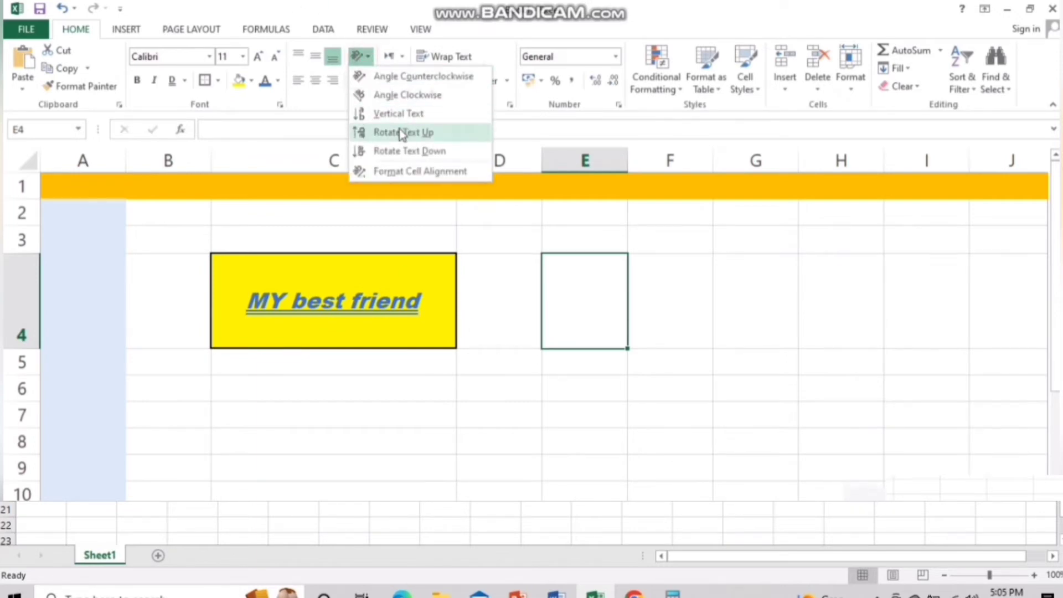
pyautogui.click(396, 77)
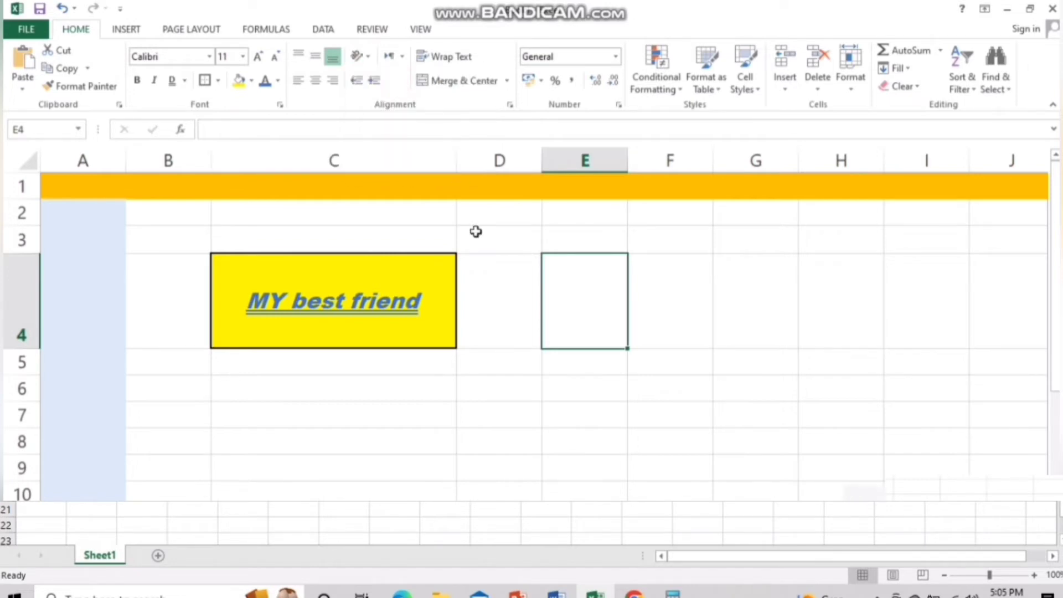
pyautogui.click(394, 310)
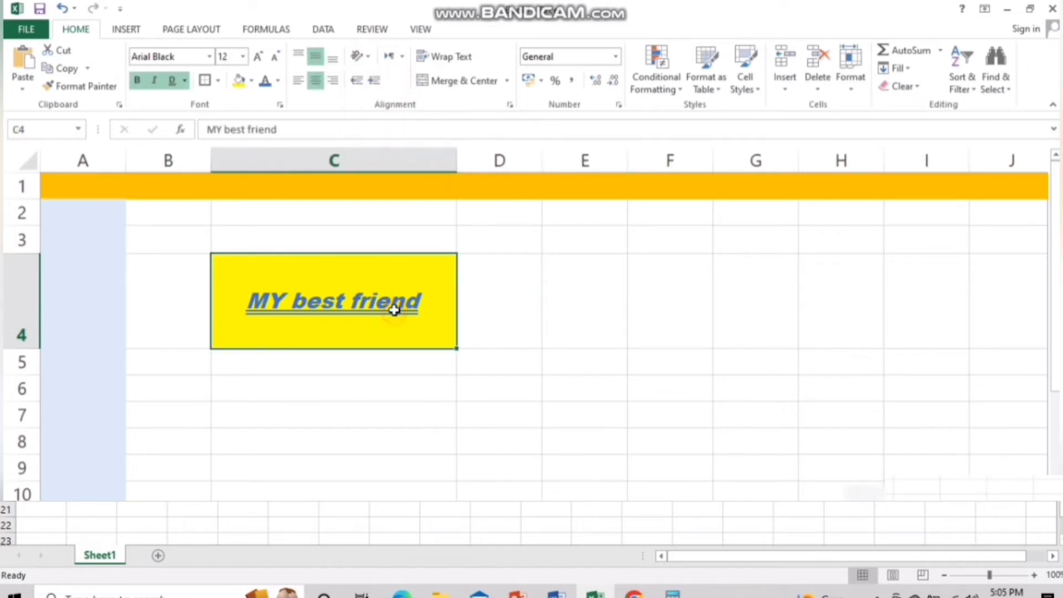
pyautogui.click(369, 57)
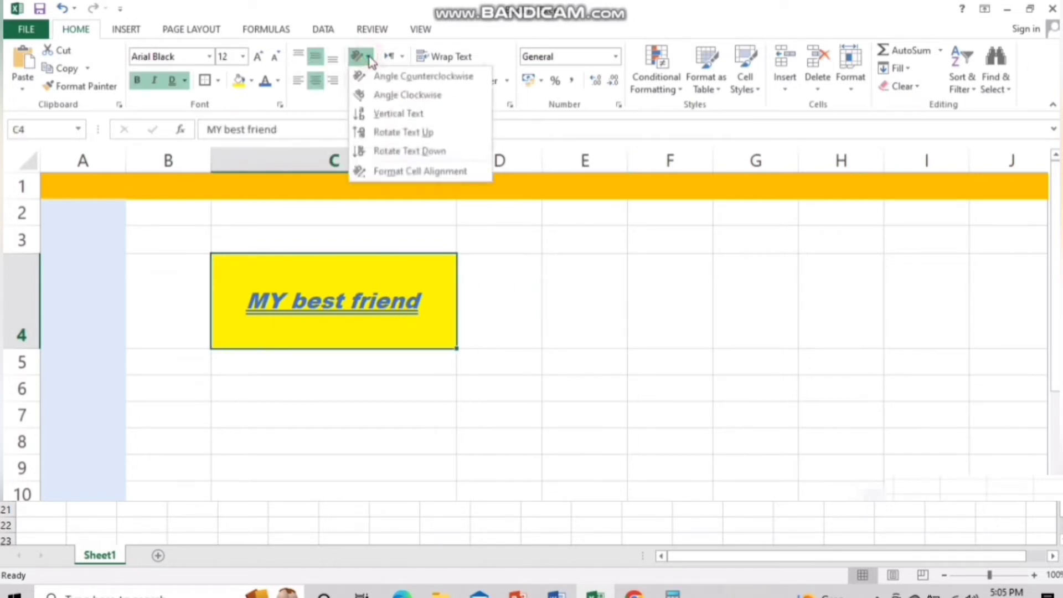
pyautogui.click(408, 76)
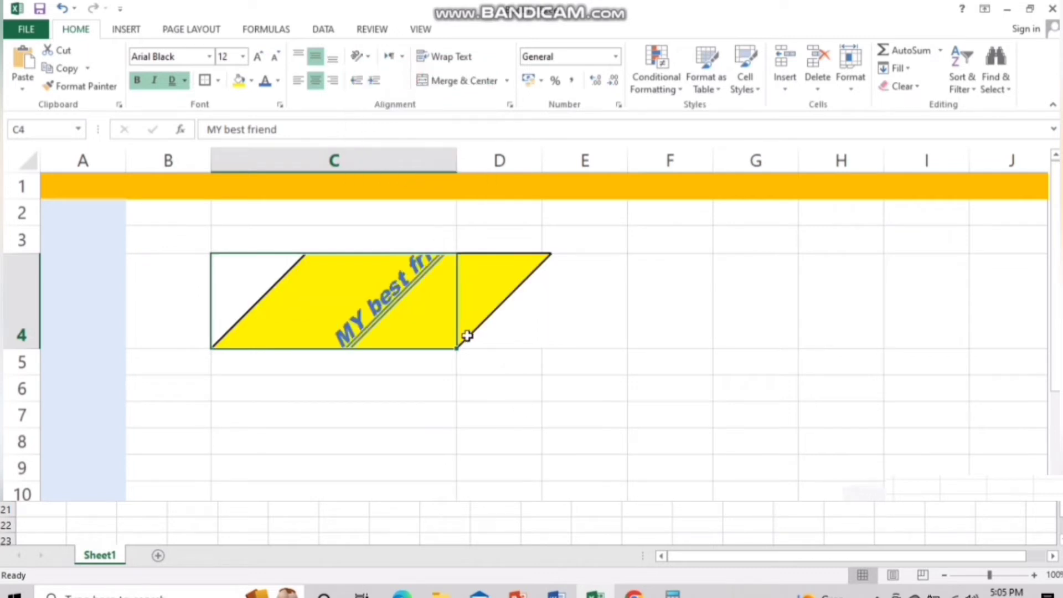
pyautogui.moveTo(30, 347); pyautogui.dragTo(39, 475)
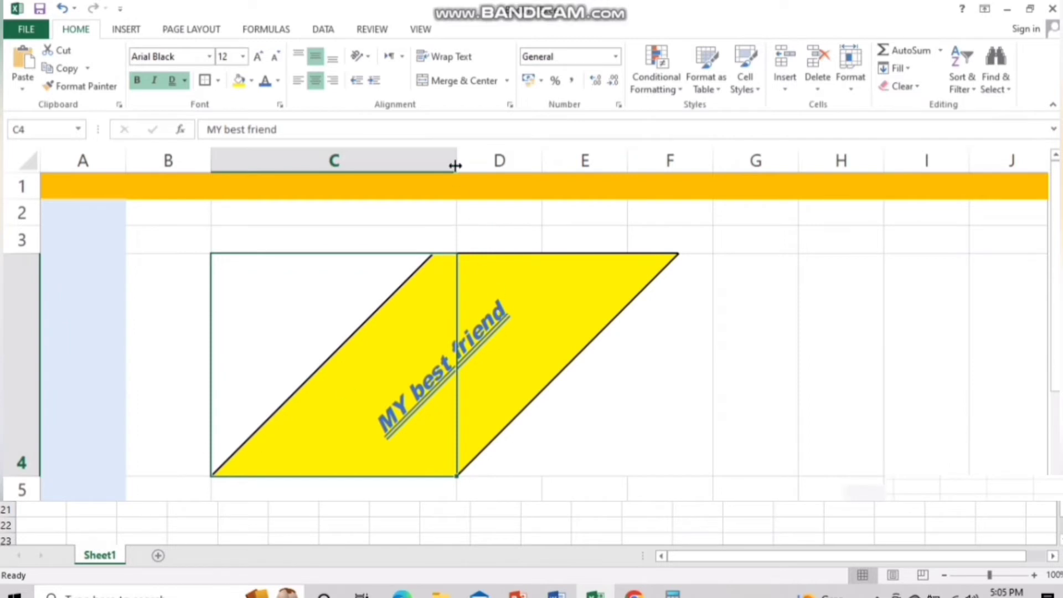
pyautogui.moveTo(457, 161); pyautogui.dragTo(674, 173)
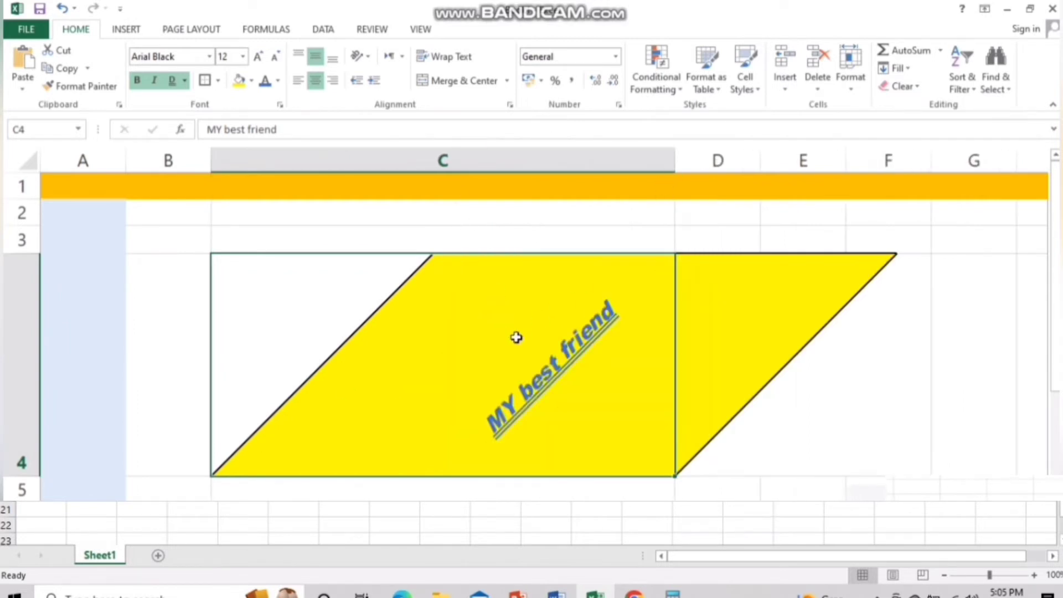
# Try clockwise, vertical and rotate-up orientations, finishing with Rotate Text Down
pyautogui.click(368, 57)
pyautogui.click(374, 94)
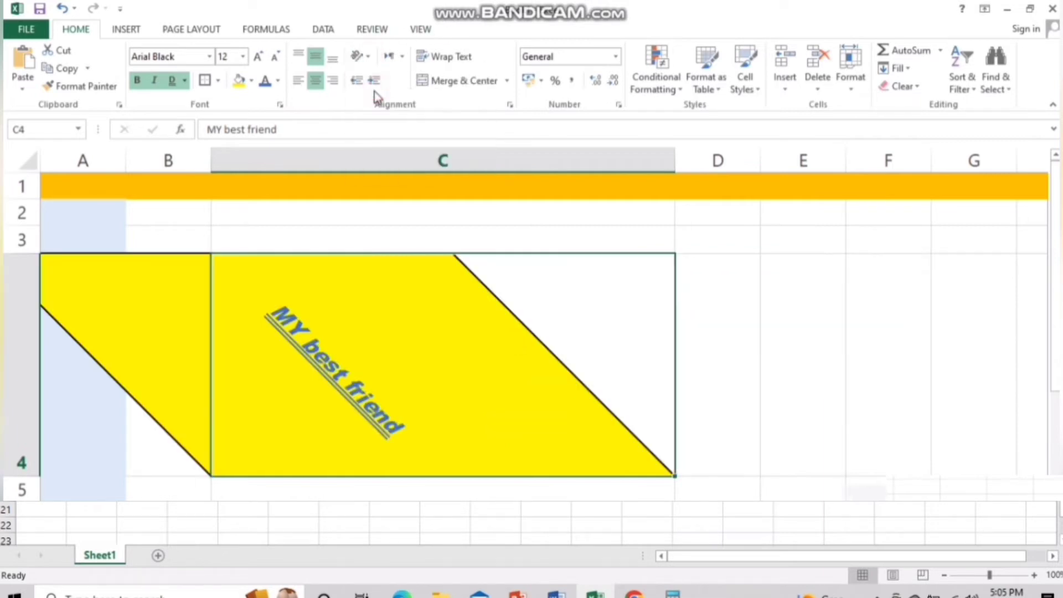
pyautogui.click(361, 56)
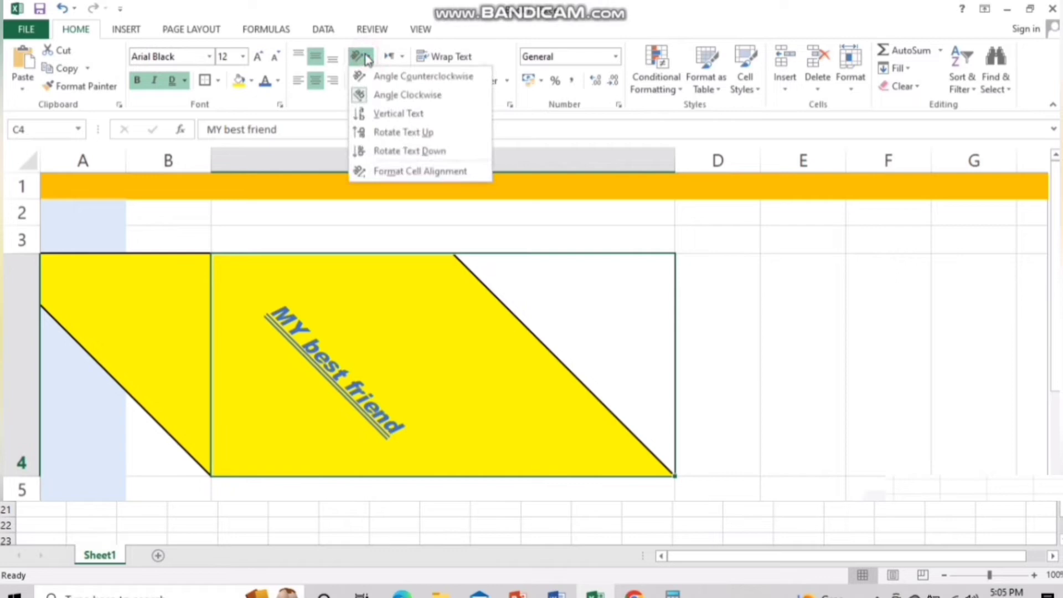
pyautogui.click(374, 113)
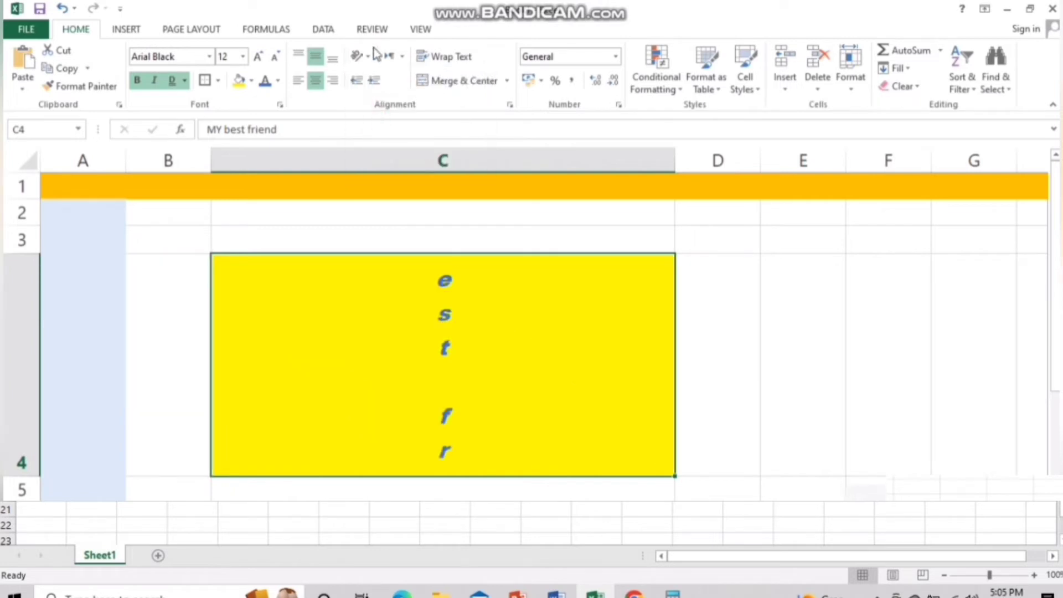
pyautogui.click(361, 56)
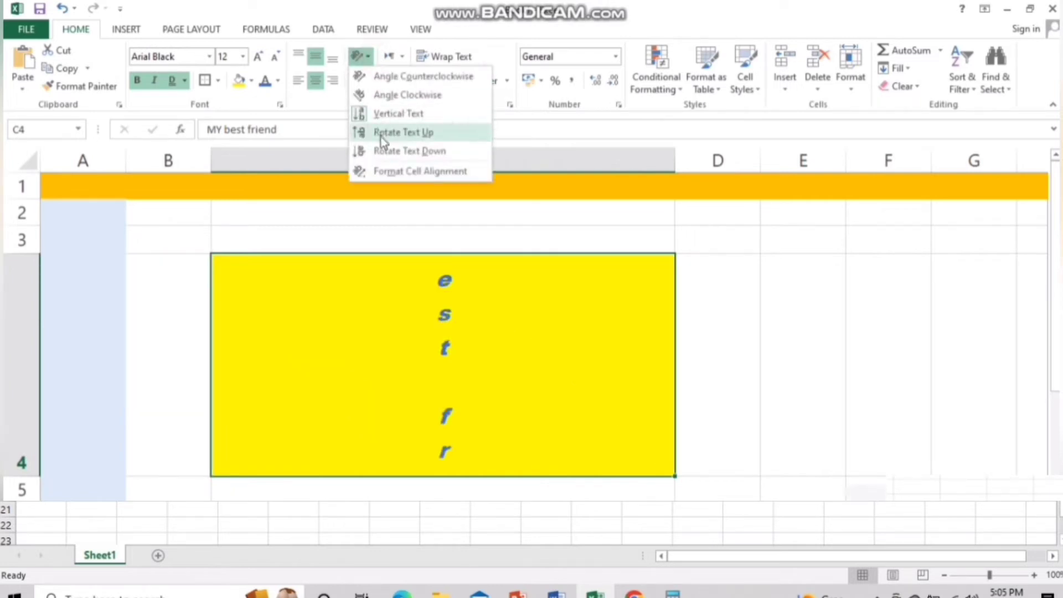
pyautogui.click(381, 132)
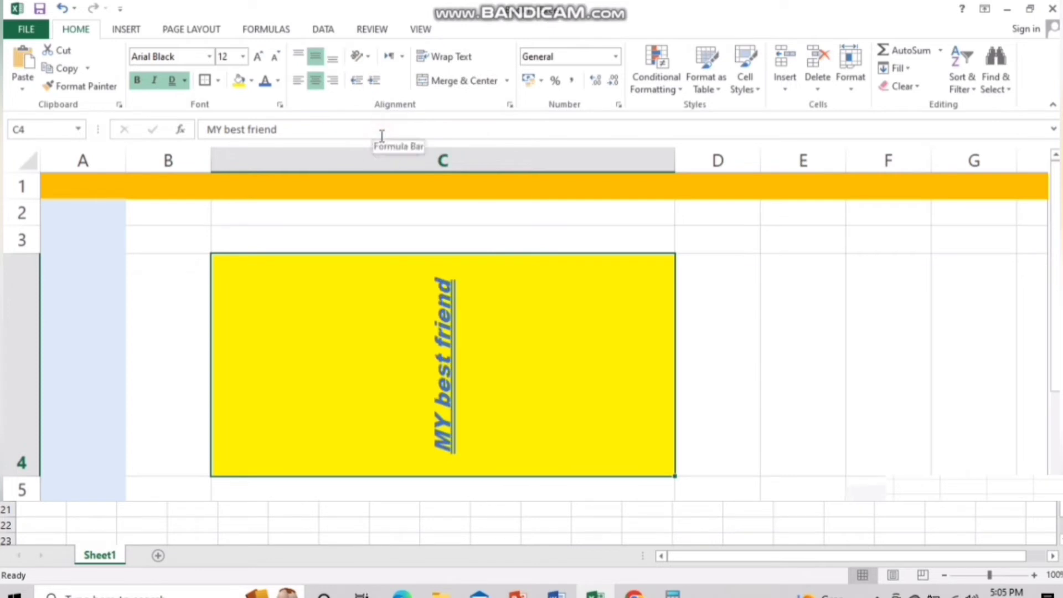
pyautogui.click(360, 56)
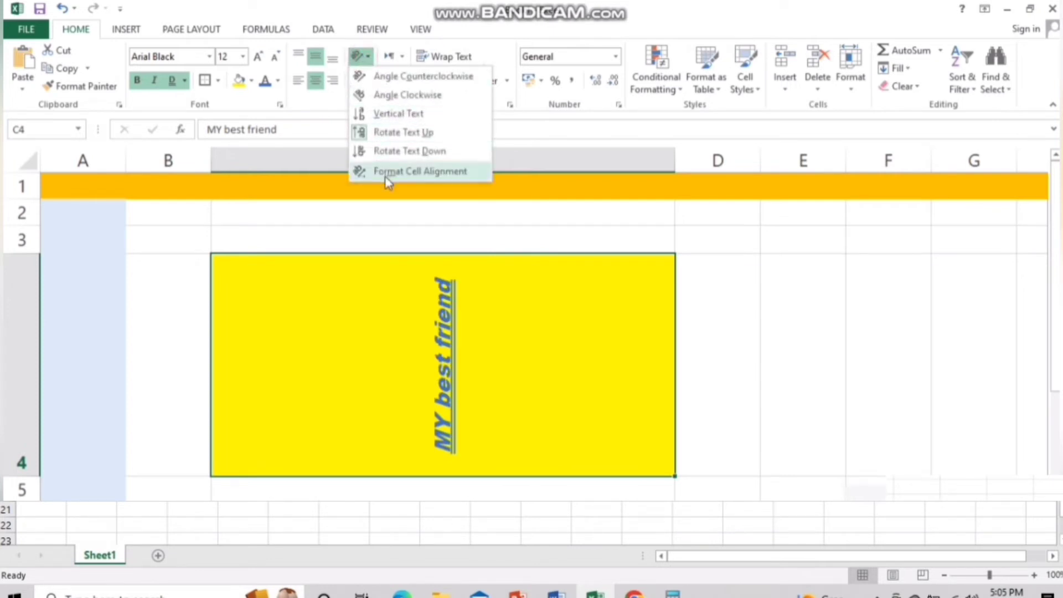
pyautogui.click(399, 168)
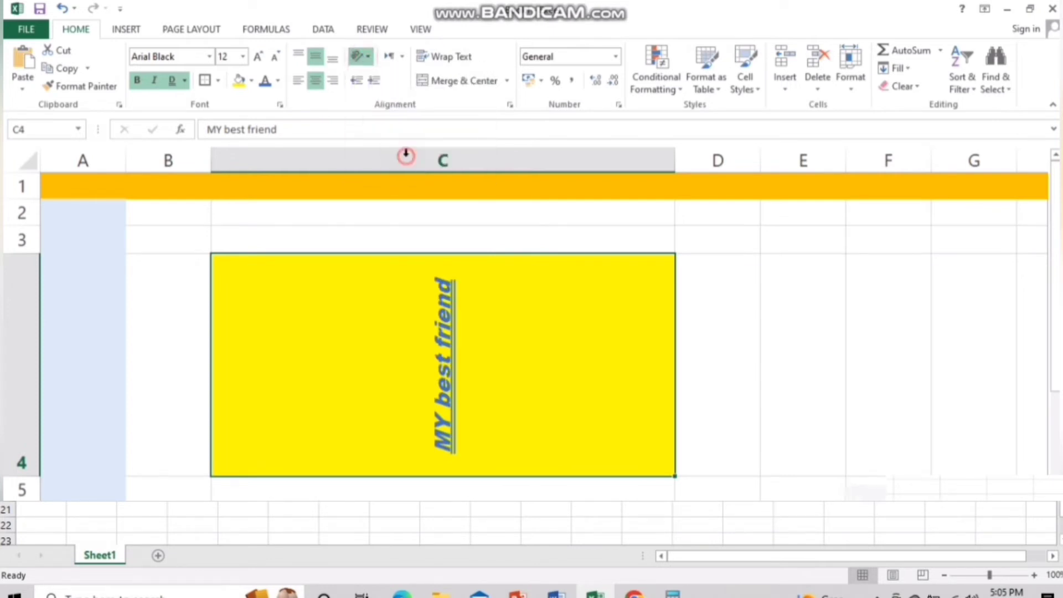
pyautogui.click(762, 427)
# Delete column C containing the 'MY best friend' cell
pyautogui.click(539, 156)
pyautogui.rightClick(540, 157)
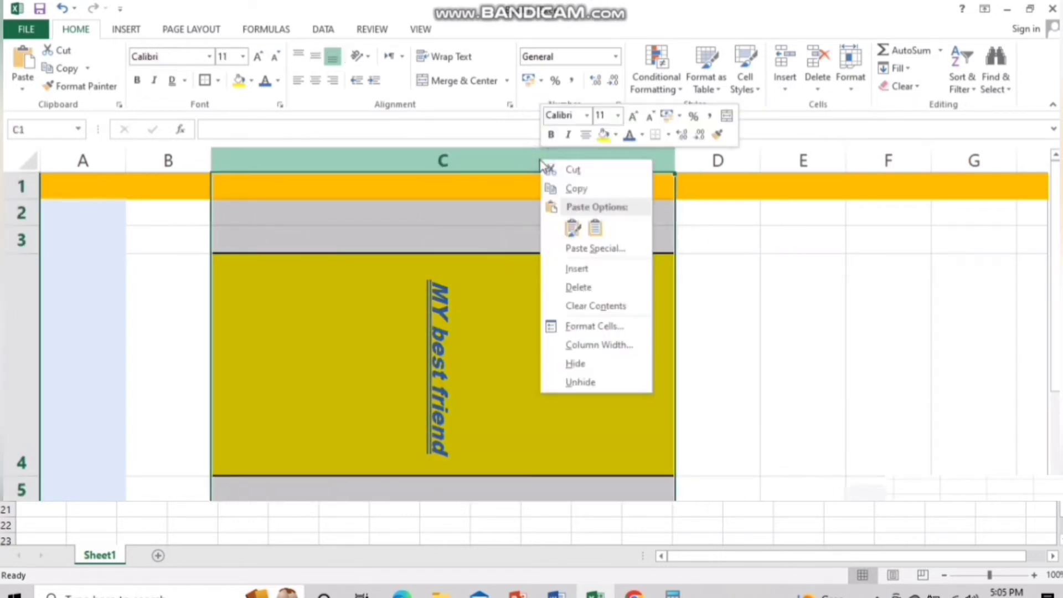
pyautogui.click(816, 317)
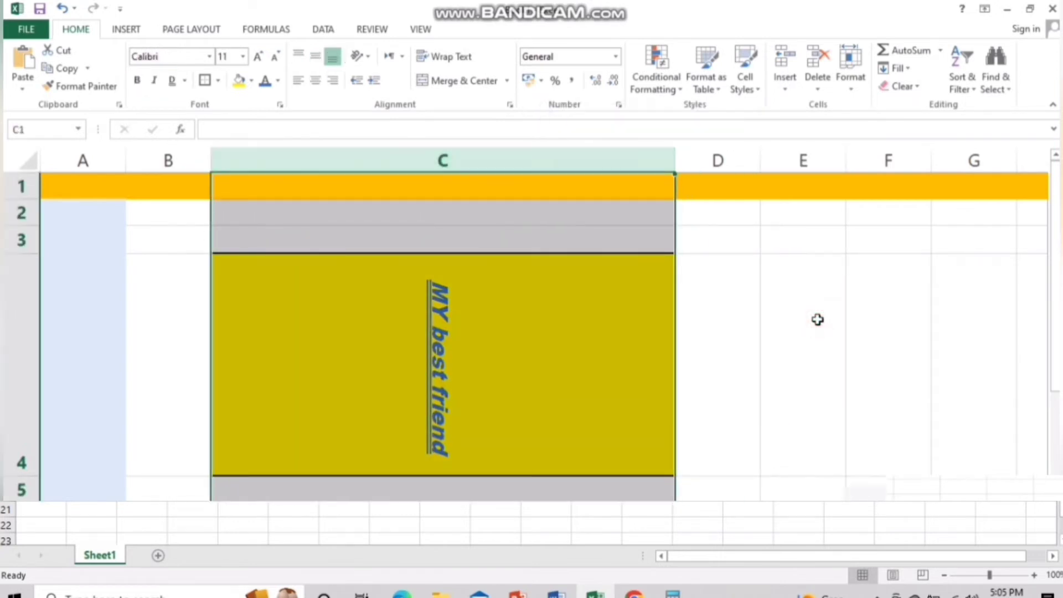
pyautogui.rightClick(500, 161)
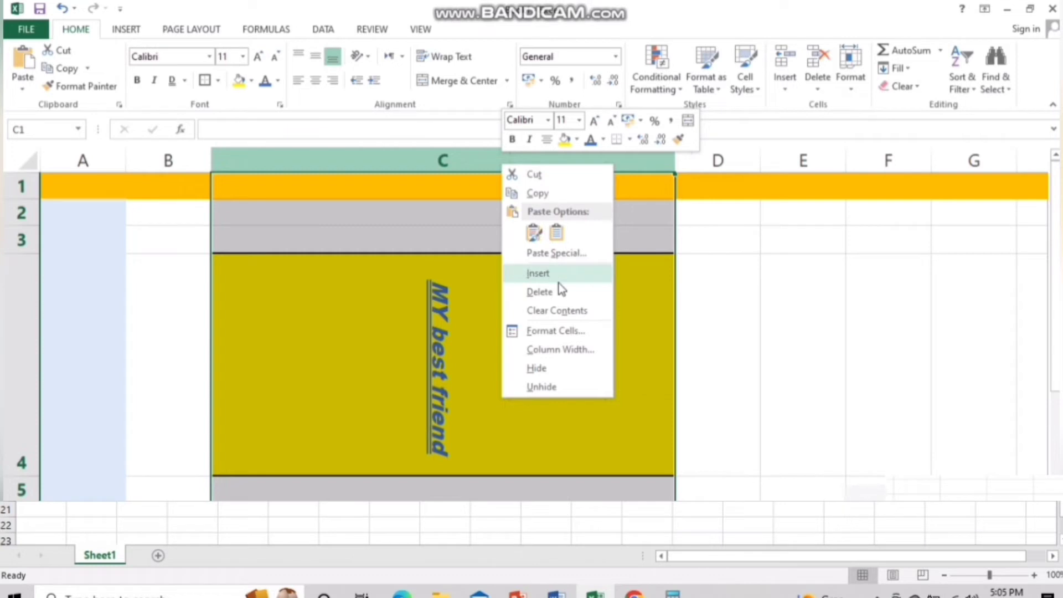
pyautogui.click(461, 167)
pyautogui.rightClick(463, 166)
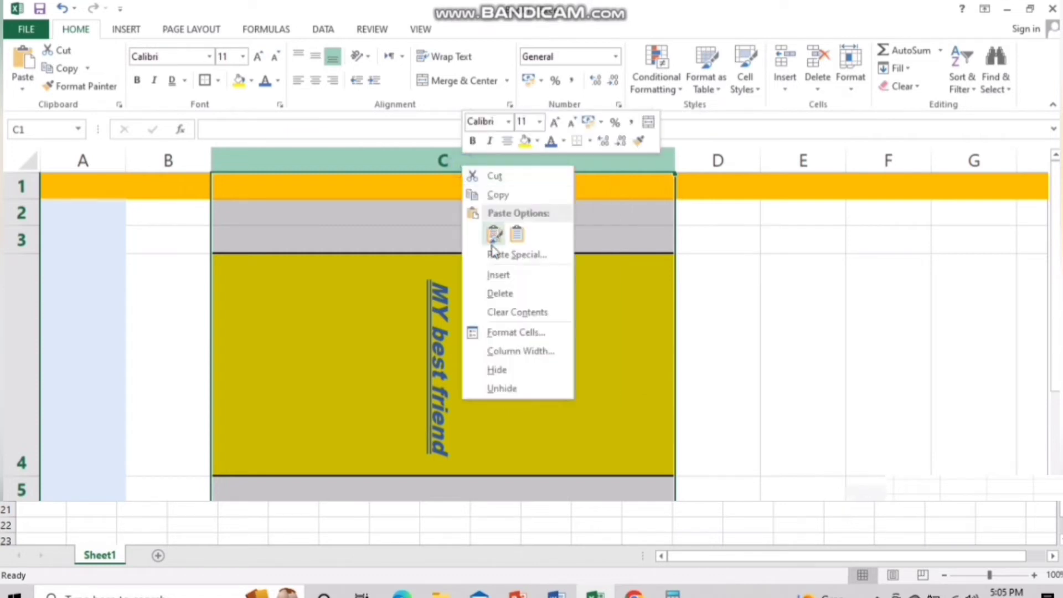
pyautogui.click(494, 295)
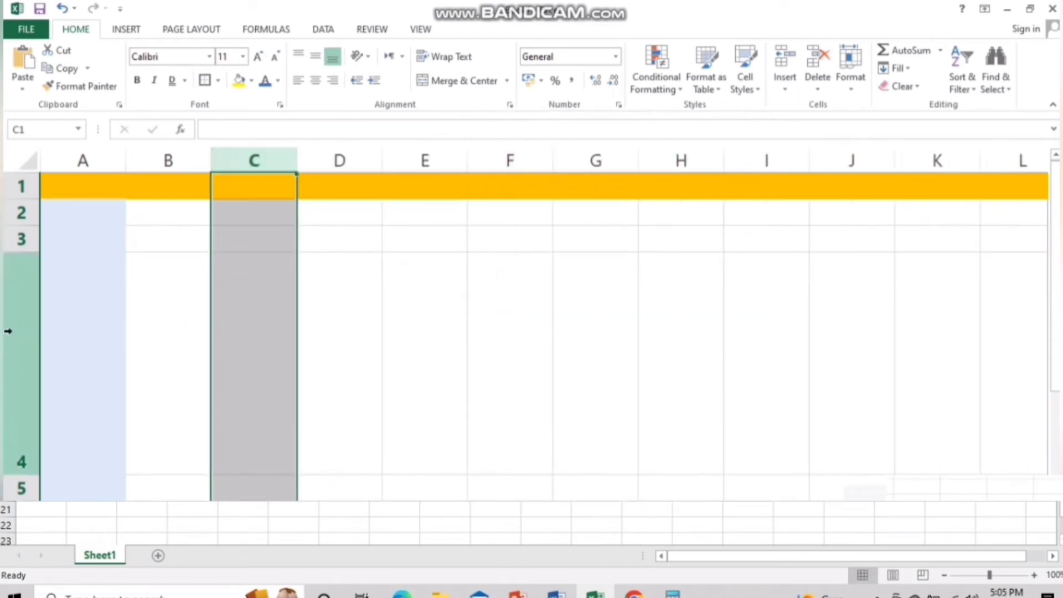
# Delete the tall row 4
pyautogui.click(7, 331)
pyautogui.rightClick(8, 331)
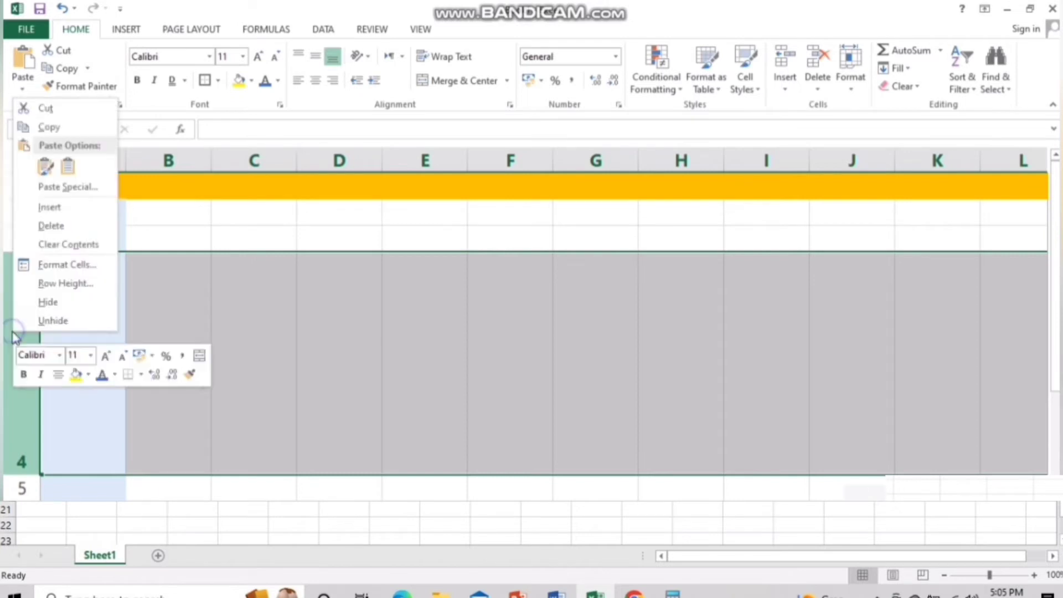
pyautogui.click(88, 232)
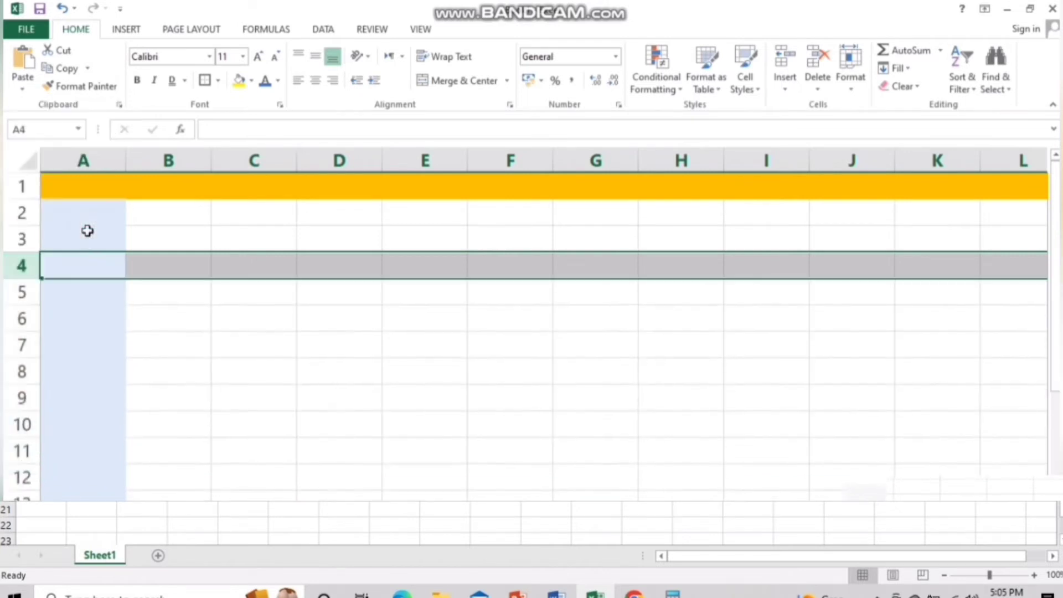
pyautogui.click(301, 400)
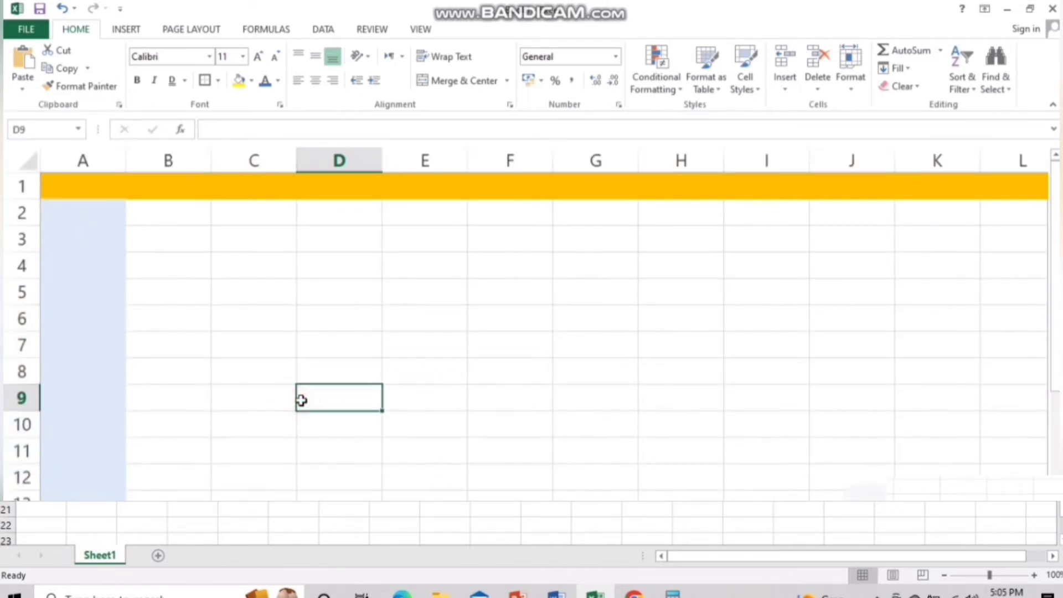
# Merge and centre D4:H5 and enter a person's name in it
pyautogui.click(439, 330)
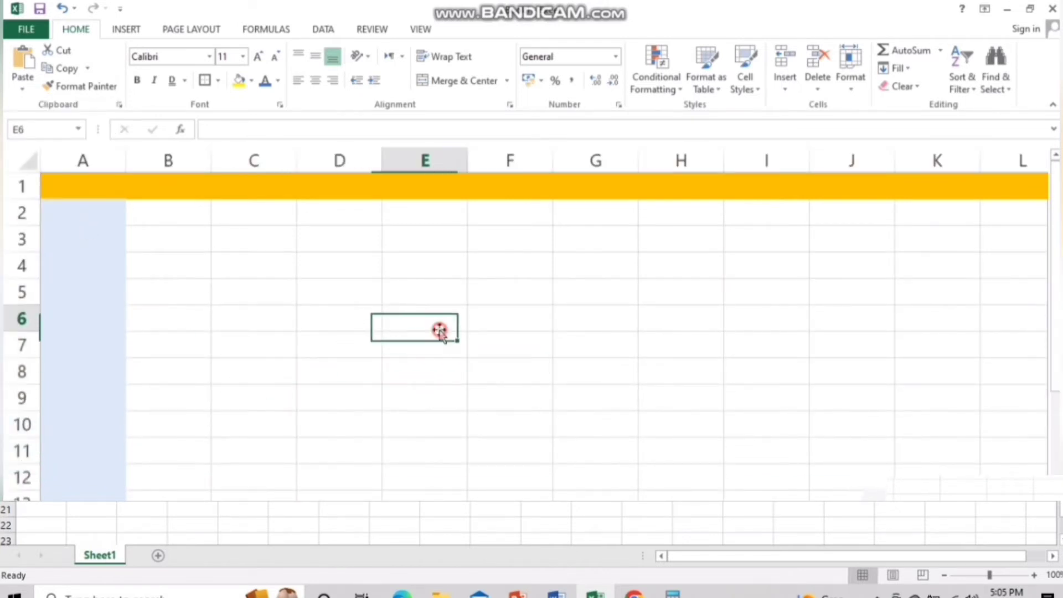
pyautogui.click(328, 267)
pyautogui.moveTo(329, 268); pyautogui.dragTo(673, 288)
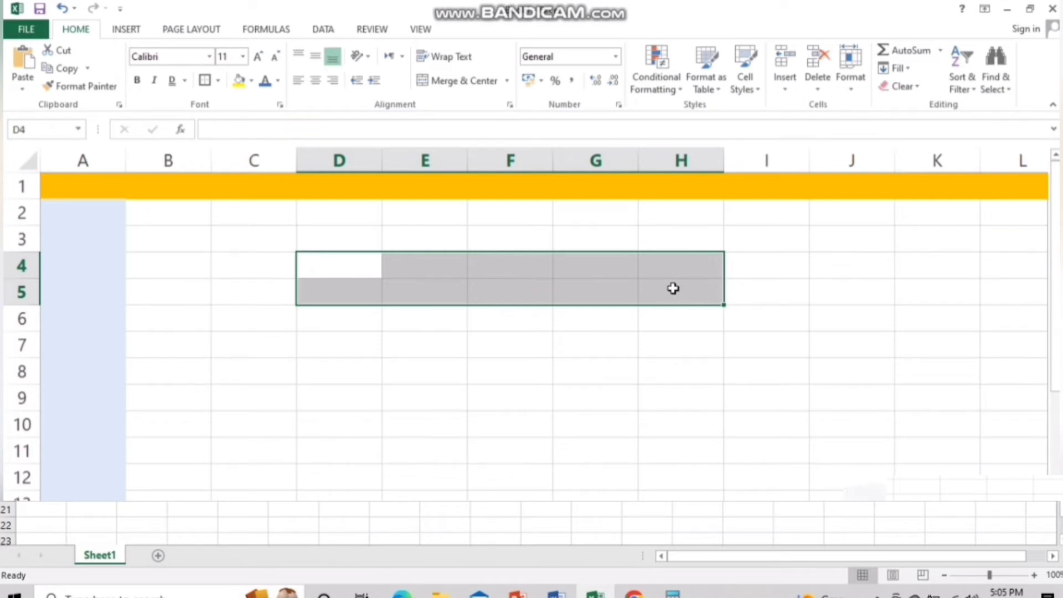
pyautogui.click(453, 86)
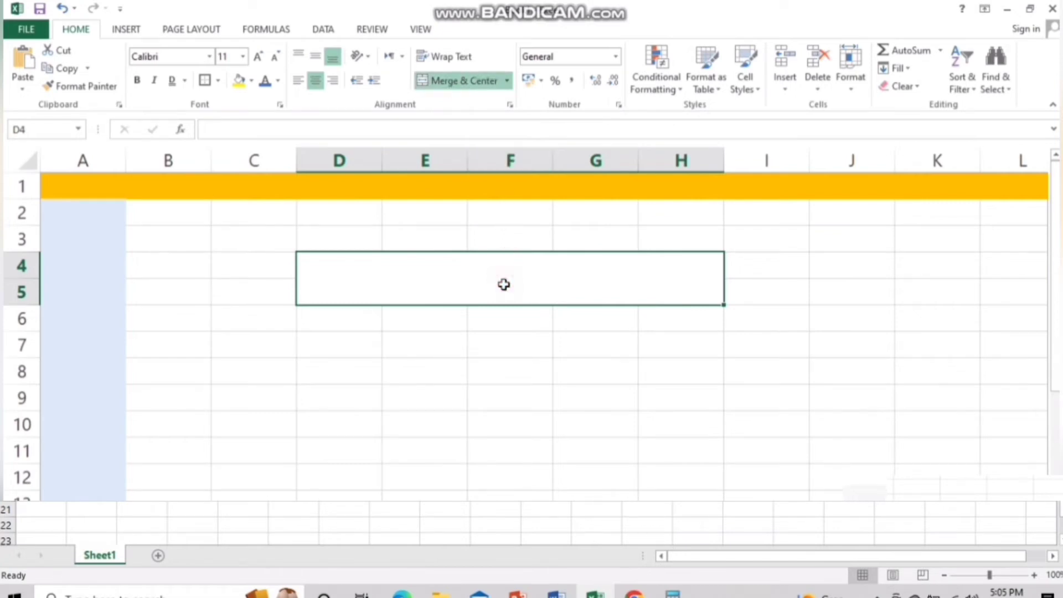
pyautogui.write('Umer')
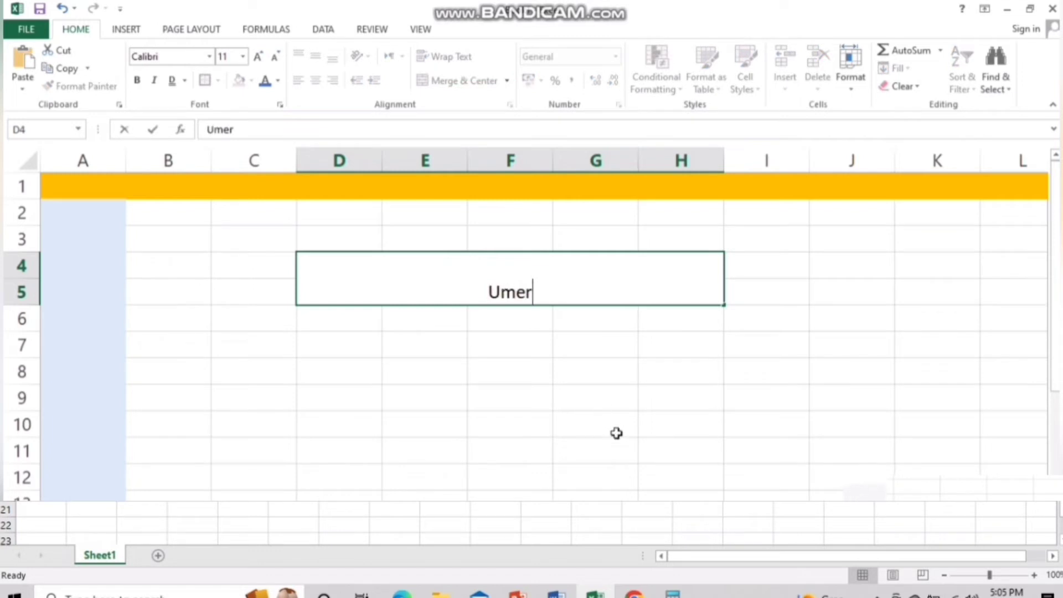
pyautogui.click(614, 431)
# Add a border to the merged cell and middle-align the name
pyautogui.click(526, 276)
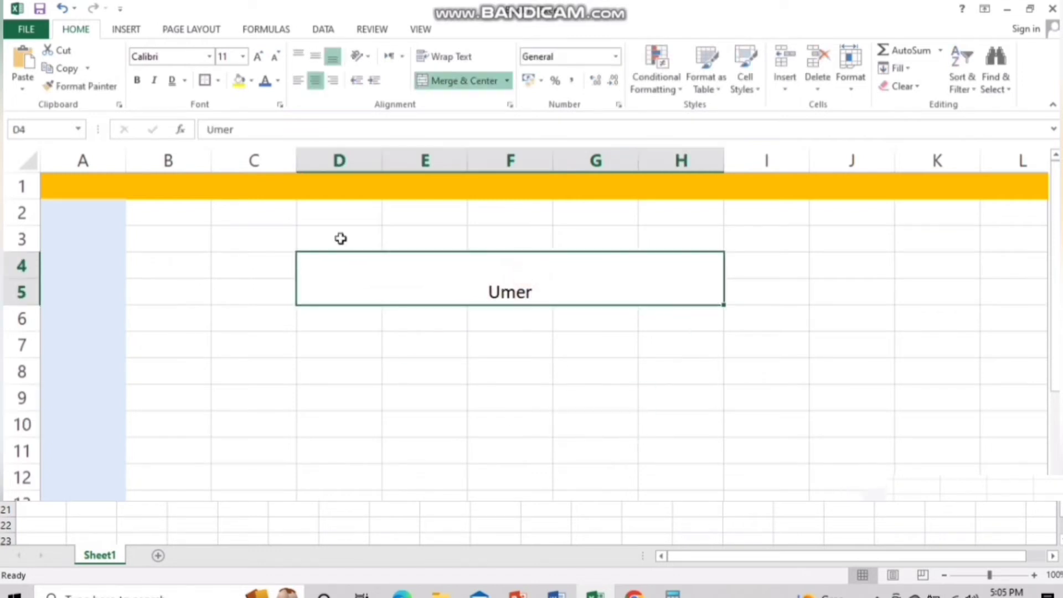
pyautogui.click(203, 80)
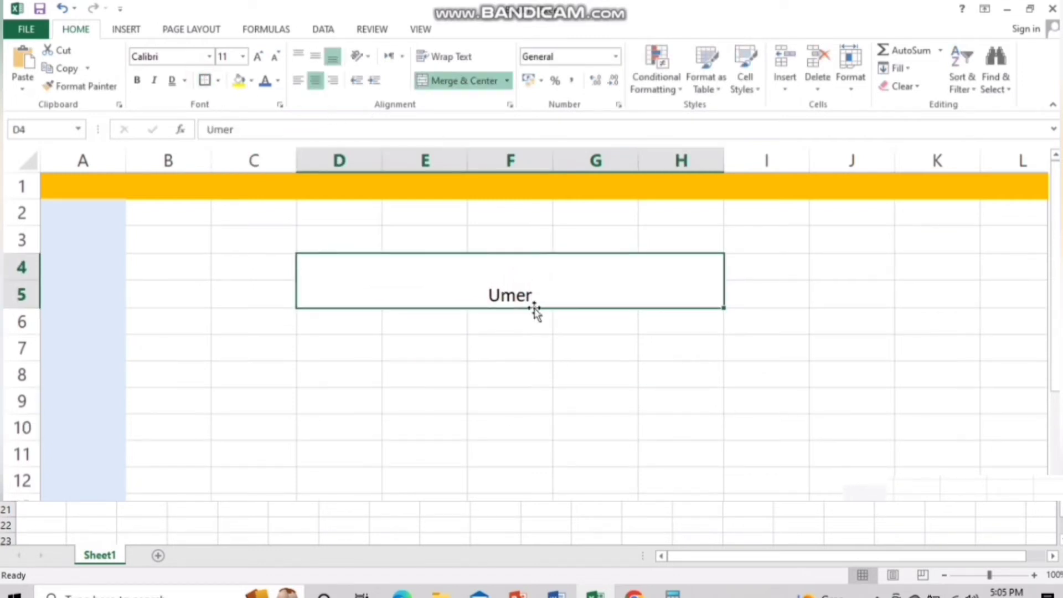
pyautogui.click(515, 294)
pyautogui.click(313, 54)
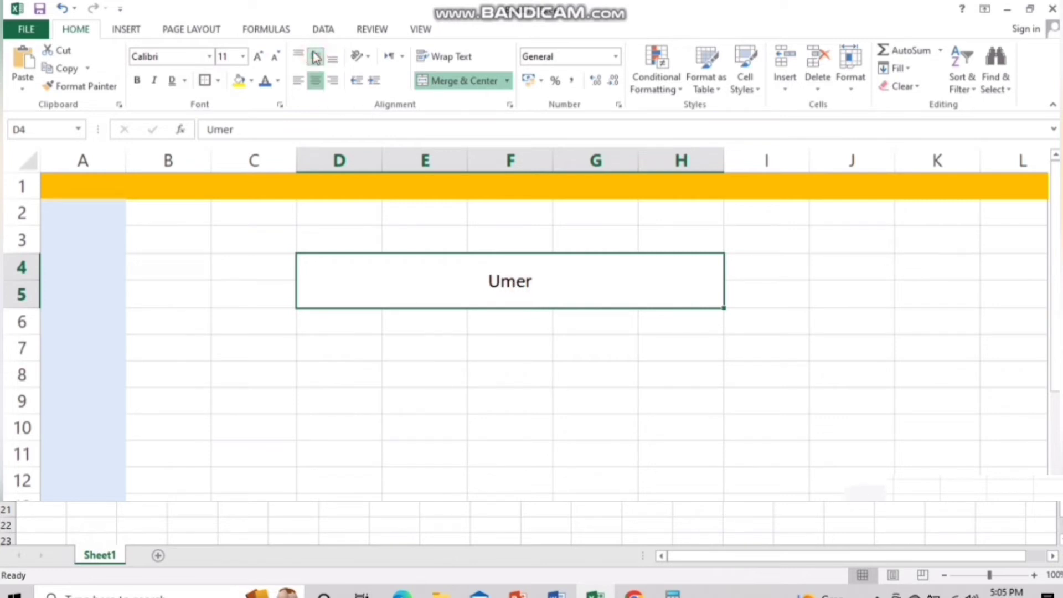
# Style the name 24 pt, bold, italic and blue on a yellow fill
pyautogui.click(258, 56)
pyautogui.click(258, 57)
pyautogui.click(258, 56)
pyautogui.click(257, 57)
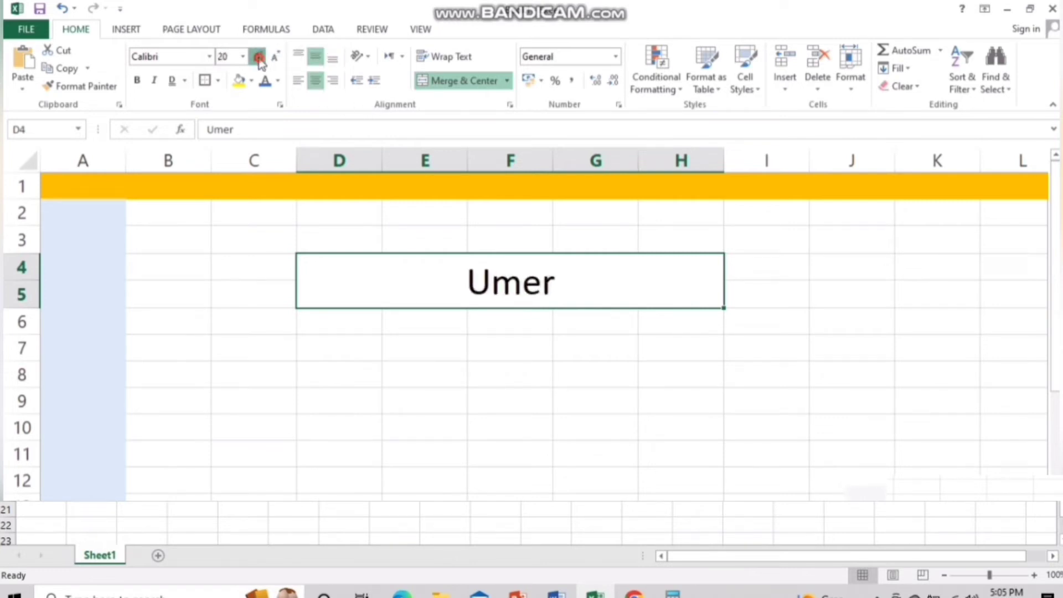
pyautogui.click(258, 57)
pyautogui.click(258, 56)
pyautogui.click(258, 56)
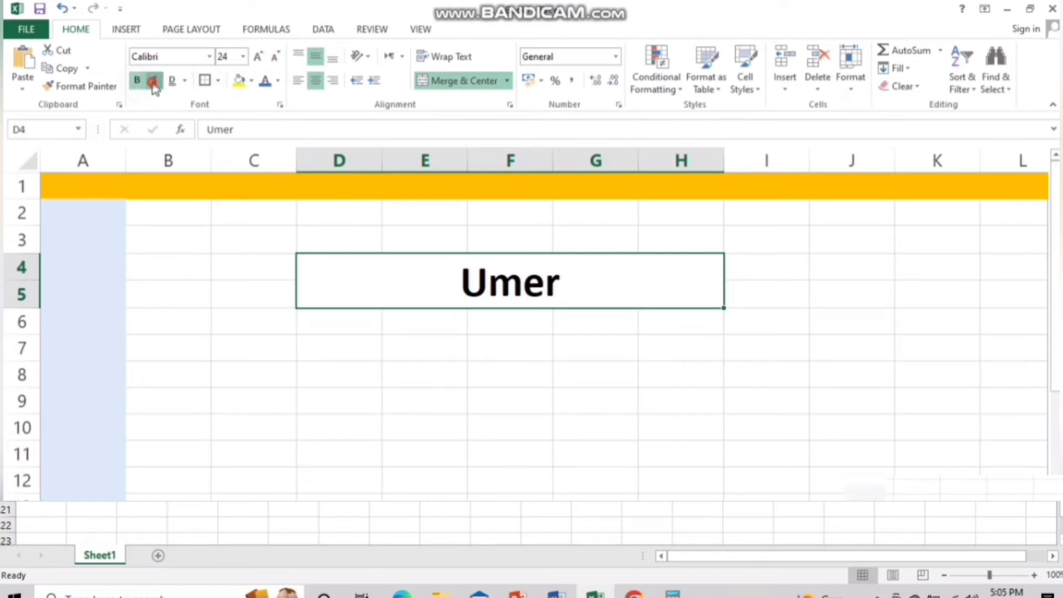
pyautogui.click(154, 82)
pyautogui.click(265, 82)
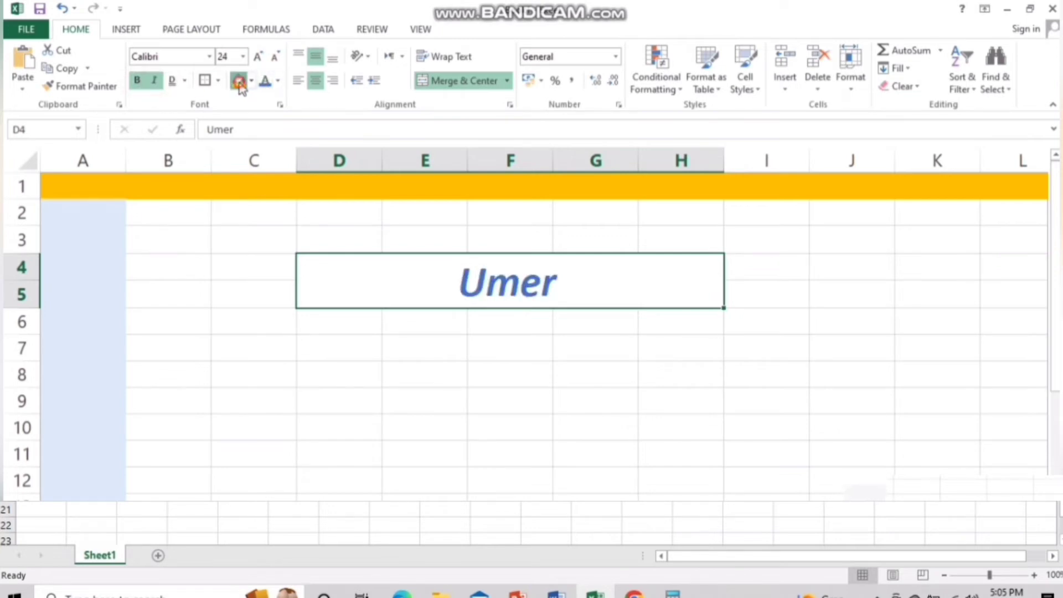
pyautogui.click(239, 81)
pyautogui.click(595, 411)
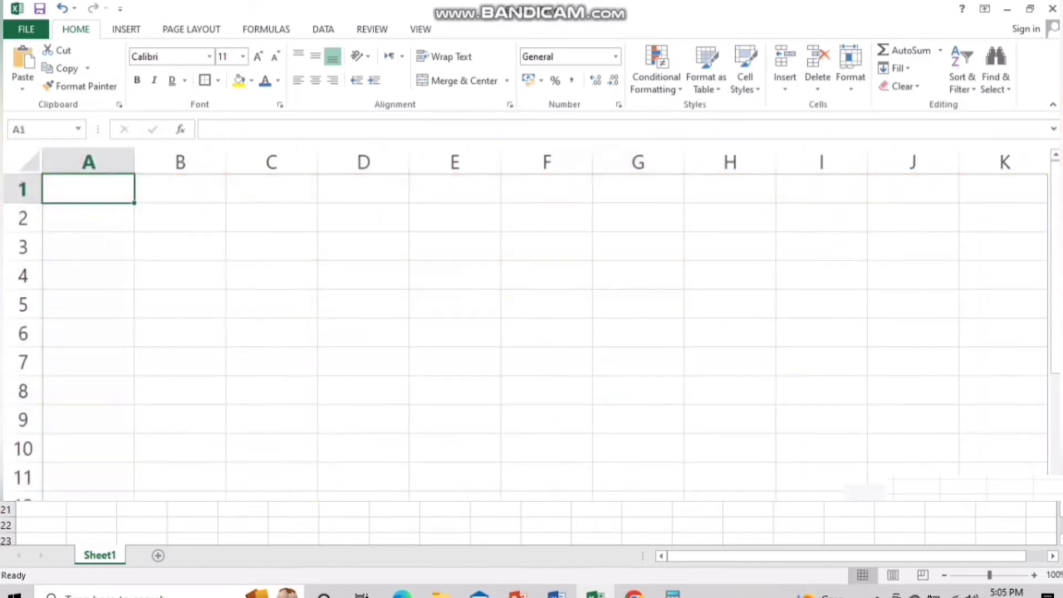
# Enter a first name in D1 and a second name in E1
pyautogui.click(344, 199)
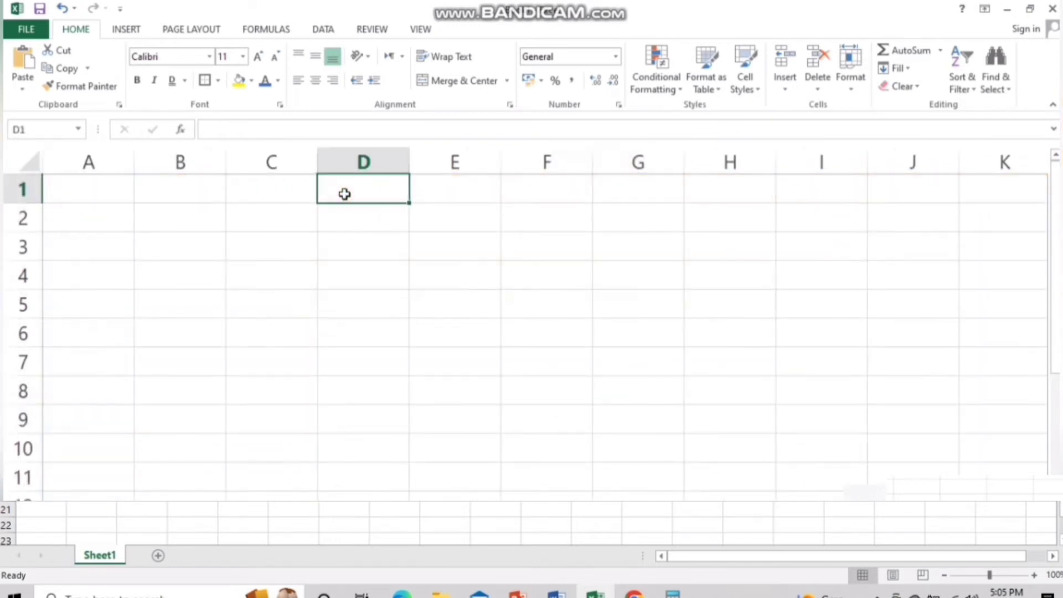
pyautogui.press('Tab')
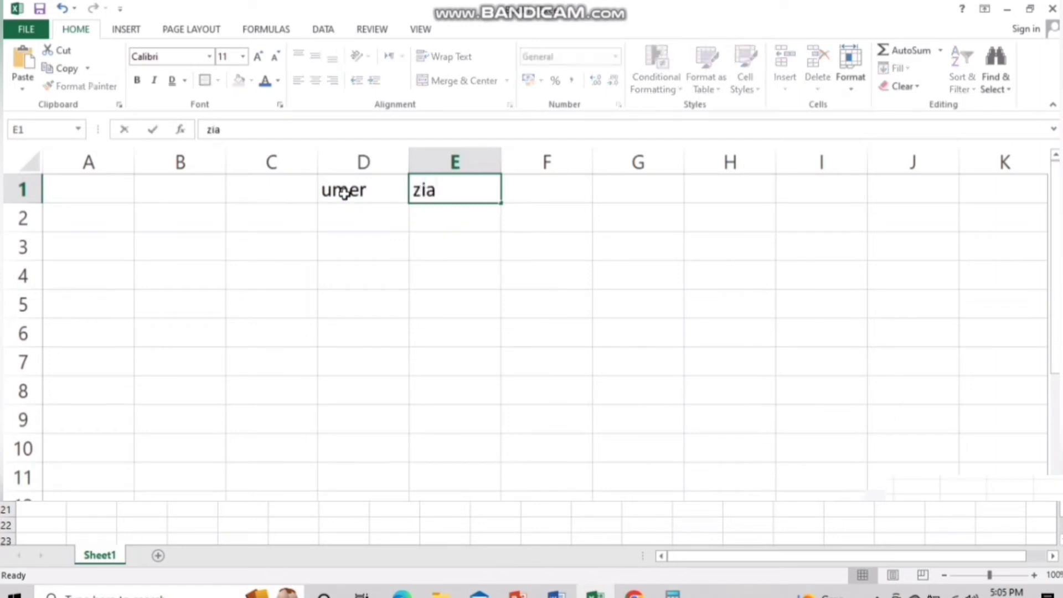
pyautogui.press('Tab')
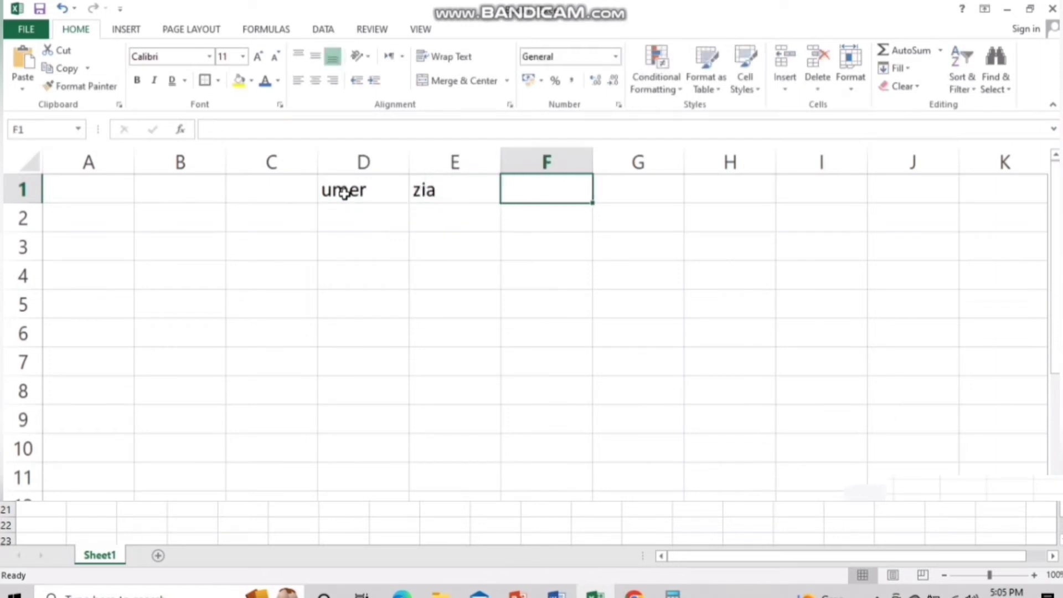
# Select column D, then cells D1 and C1 to look over the entries
pyautogui.click(485, 285)
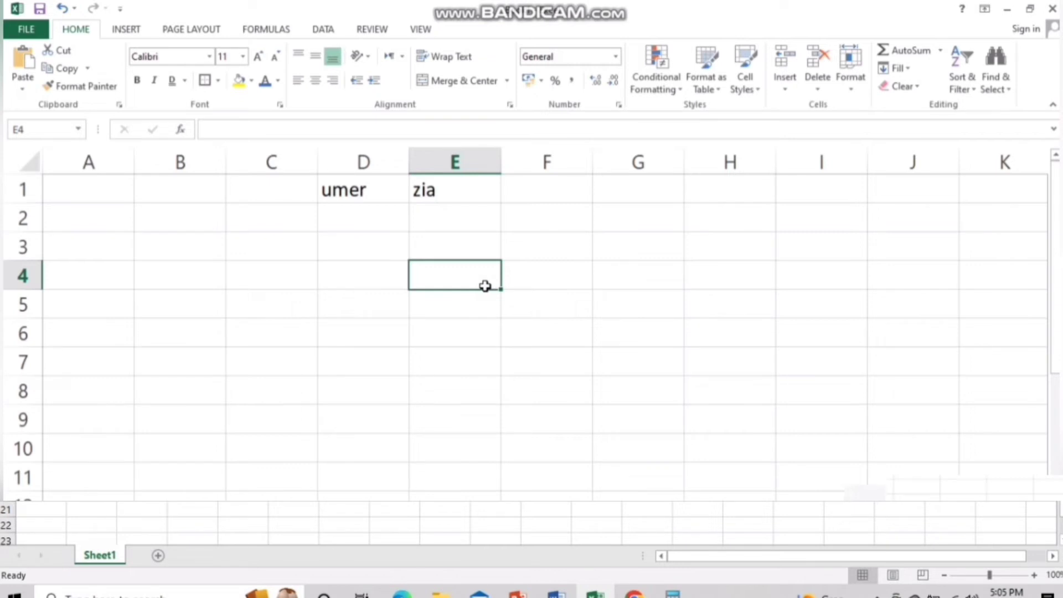
pyautogui.click(364, 162)
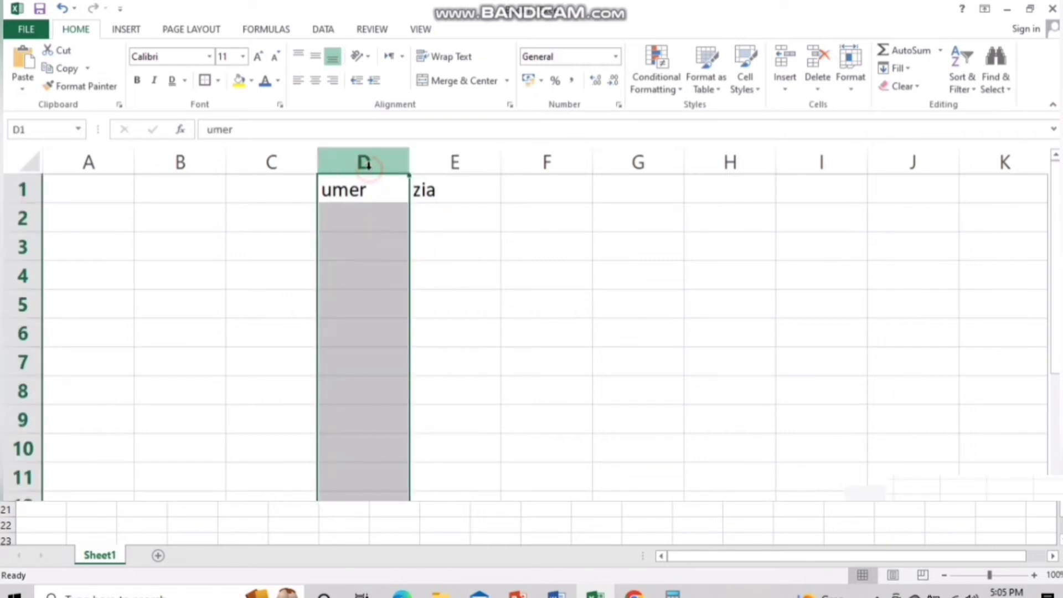
pyautogui.click(506, 308)
pyautogui.click(381, 195)
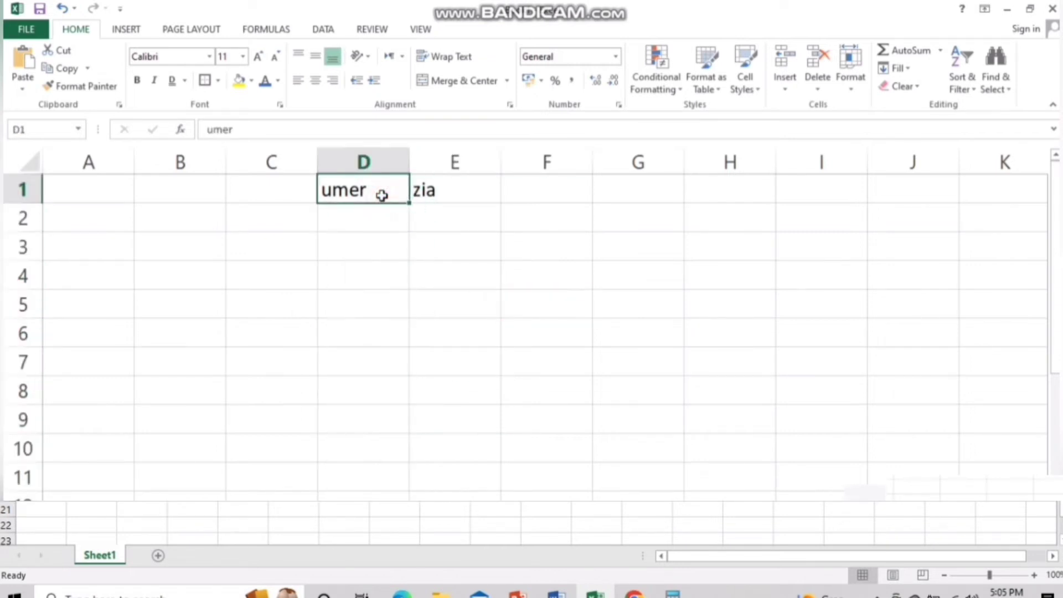
pyautogui.click(268, 190)
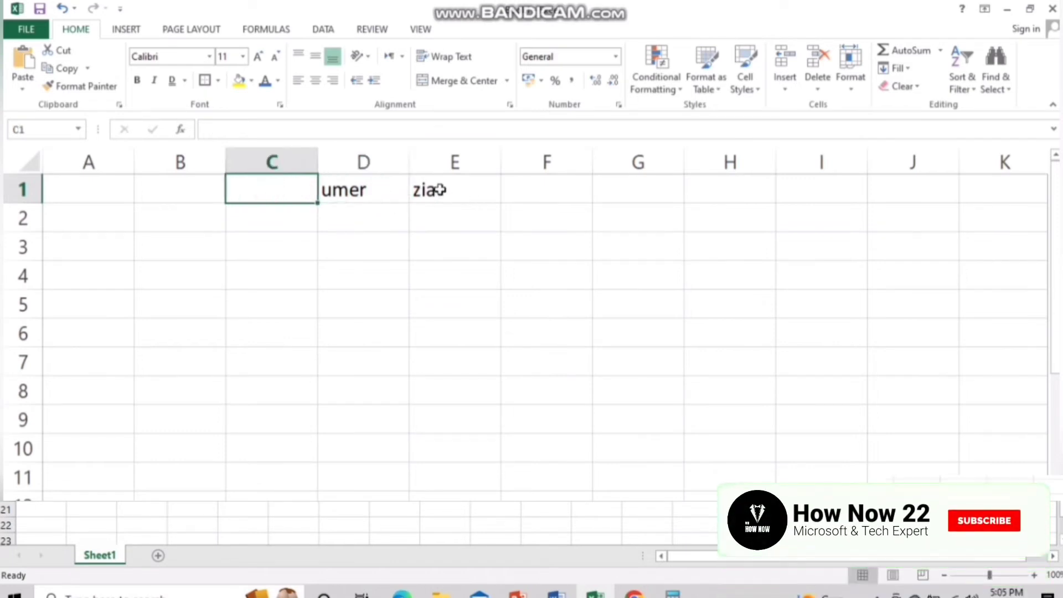
# Insert a blank column at E before the second name, undoing and redoing the insertion
pyautogui.click(434, 162)
pyautogui.rightClick(435, 166)
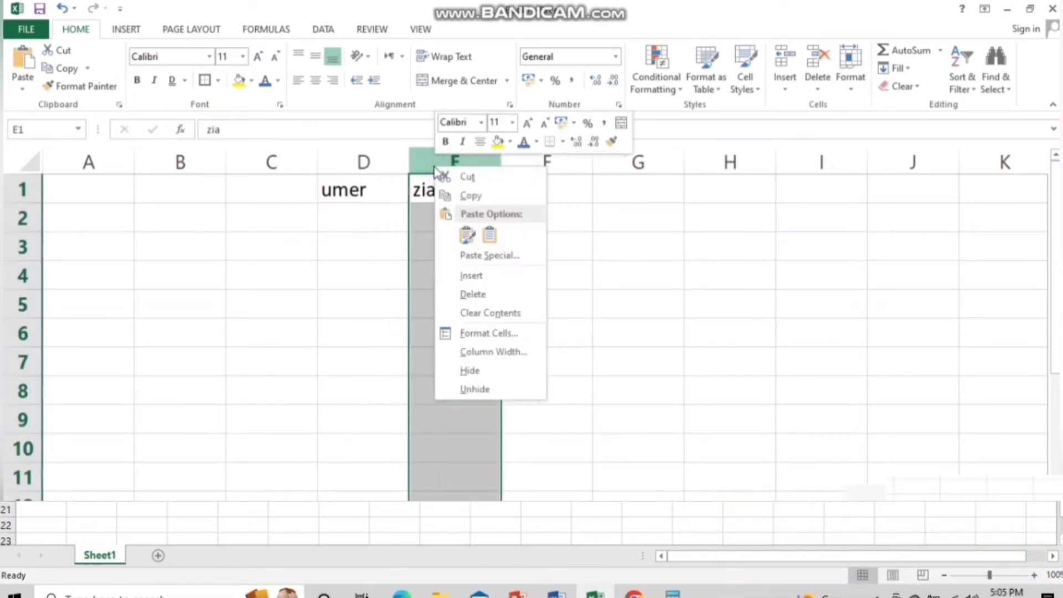
pyautogui.click(467, 276)
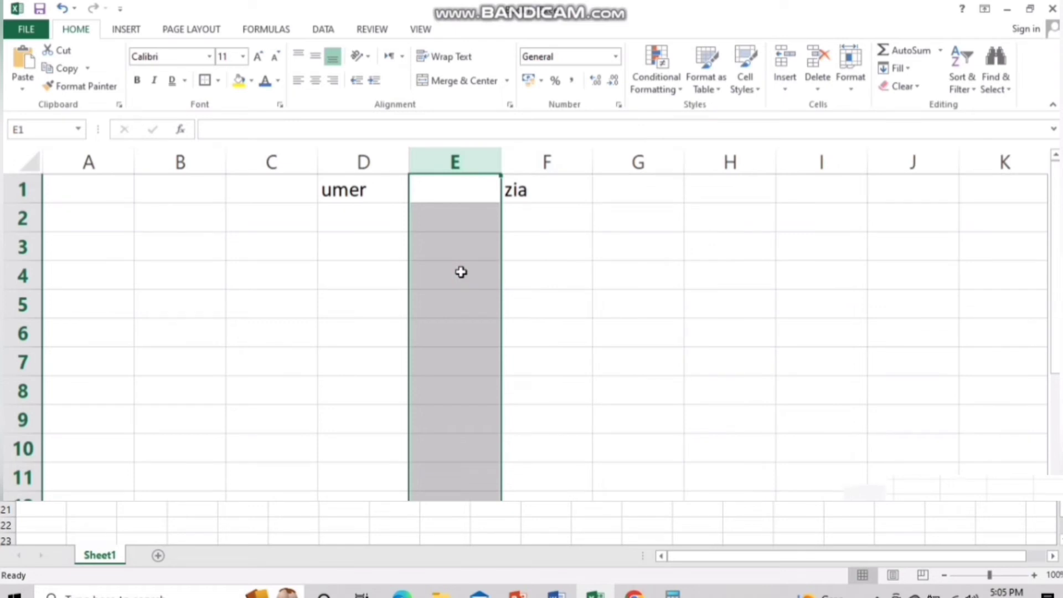
pyautogui.hotkey('ctrl', 'z')
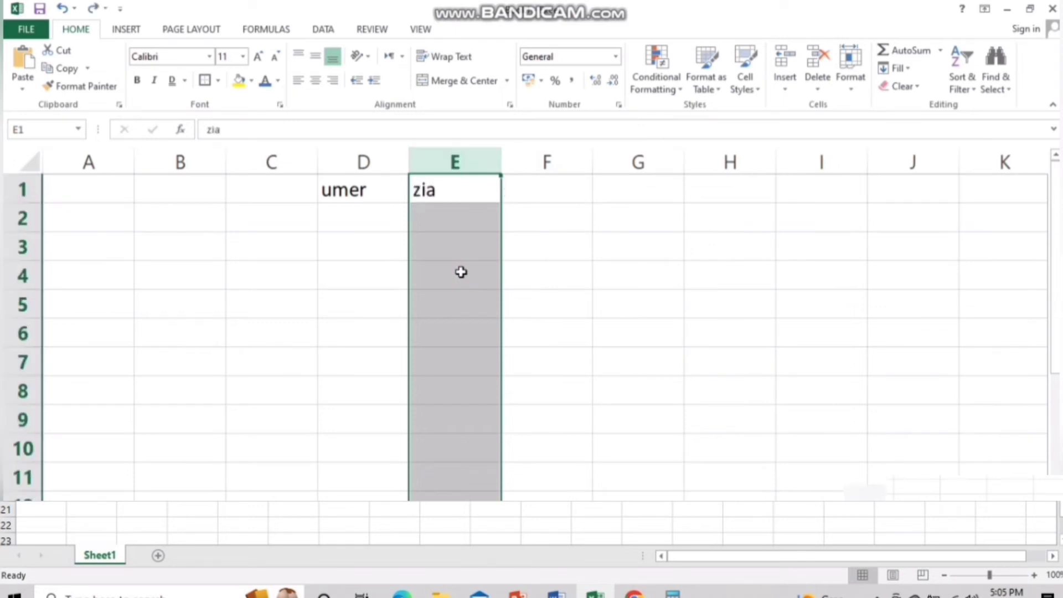
pyautogui.rightClick(462, 163)
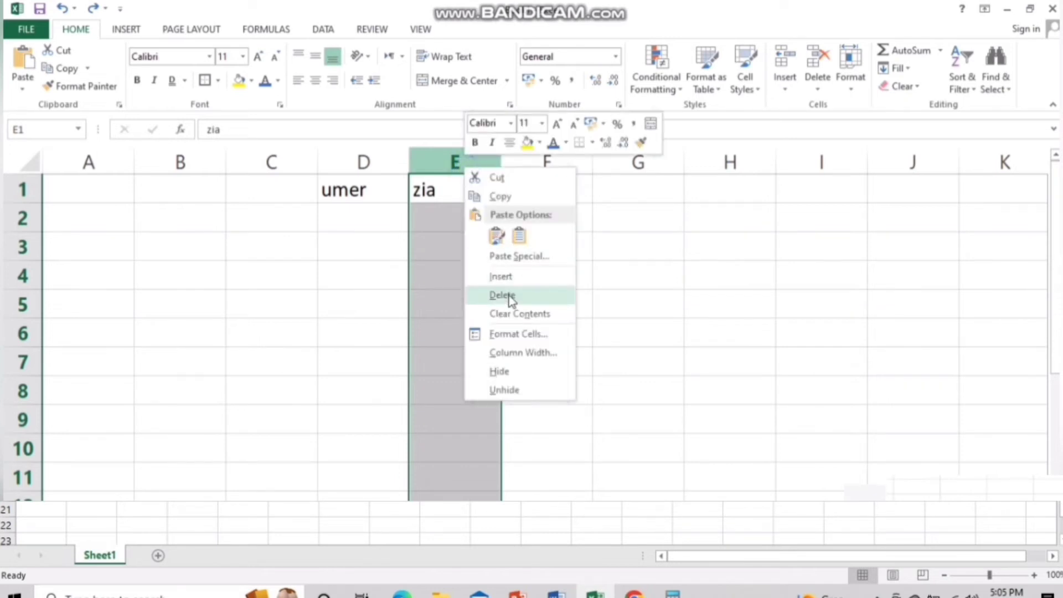
pyautogui.click(509, 278)
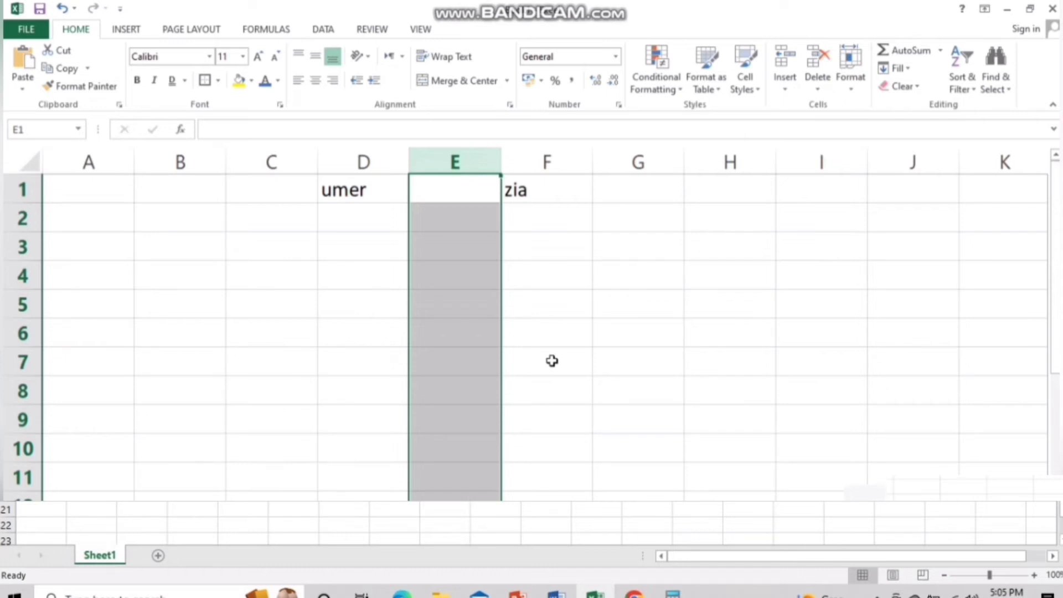
pyautogui.click(552, 360)
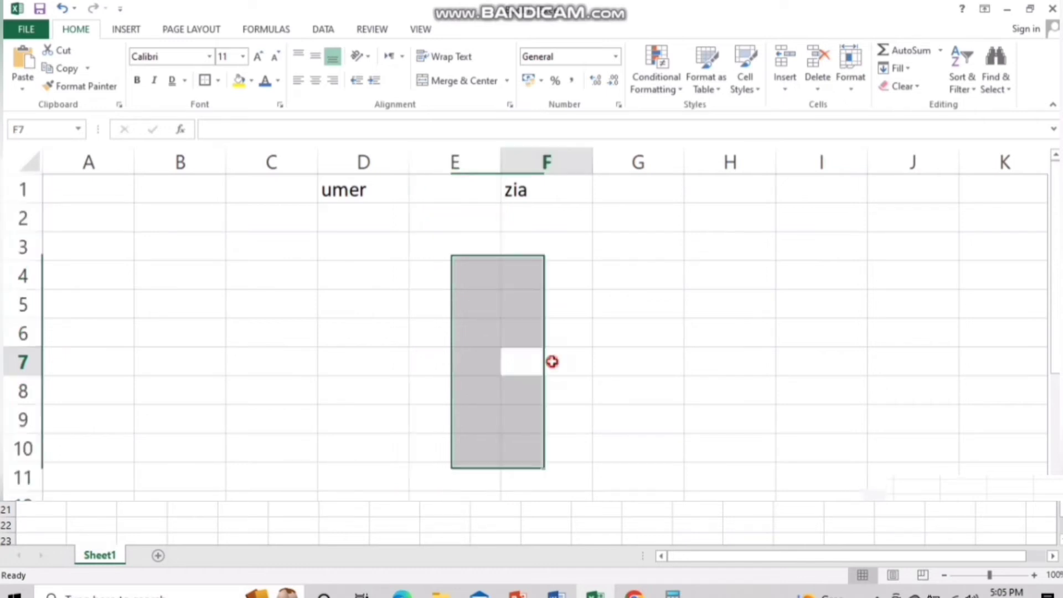
# Enter a middle name in E1, then delete column E
pyautogui.click(455, 190)
pyautogui.write('ALi')
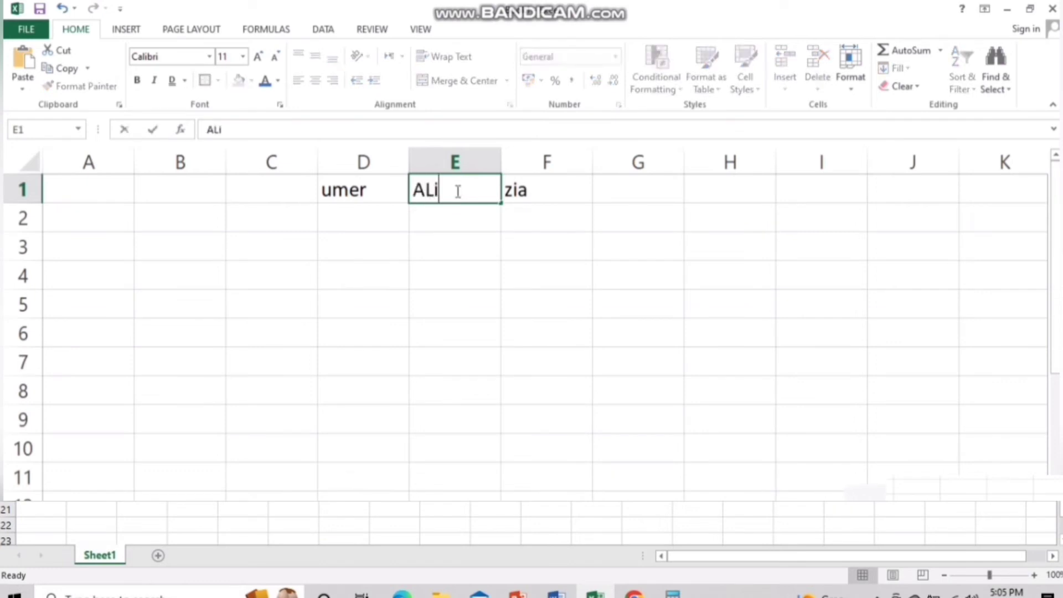
pyautogui.click(548, 349)
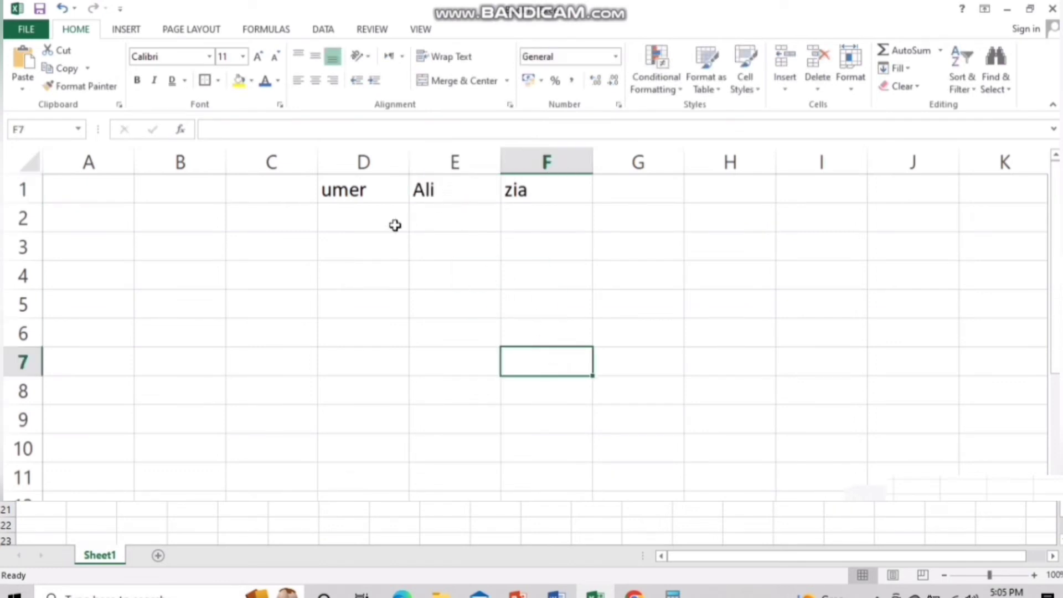
pyautogui.click(455, 162)
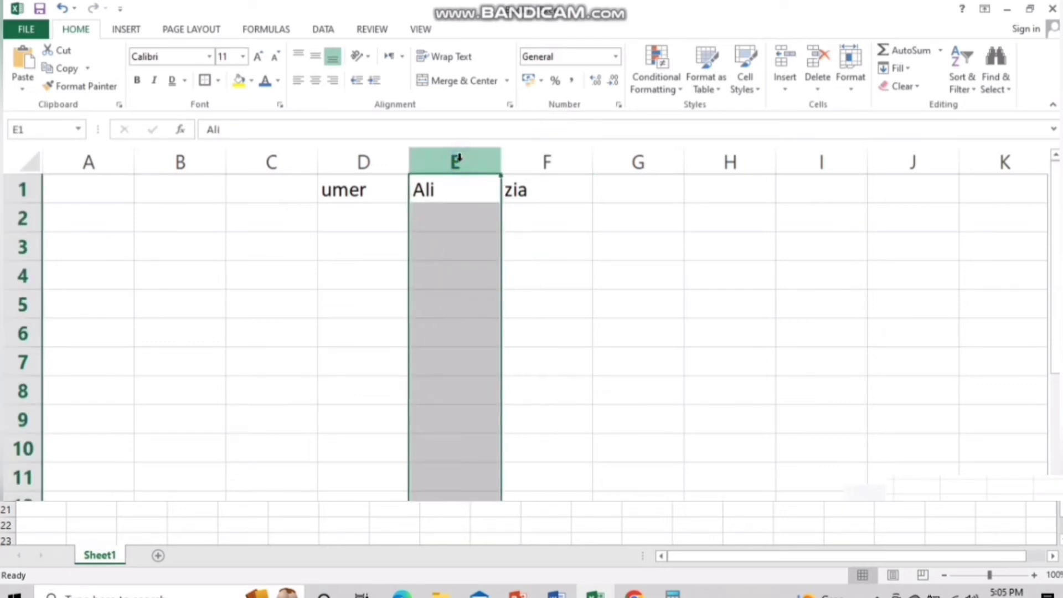
pyautogui.rightClick(458, 160)
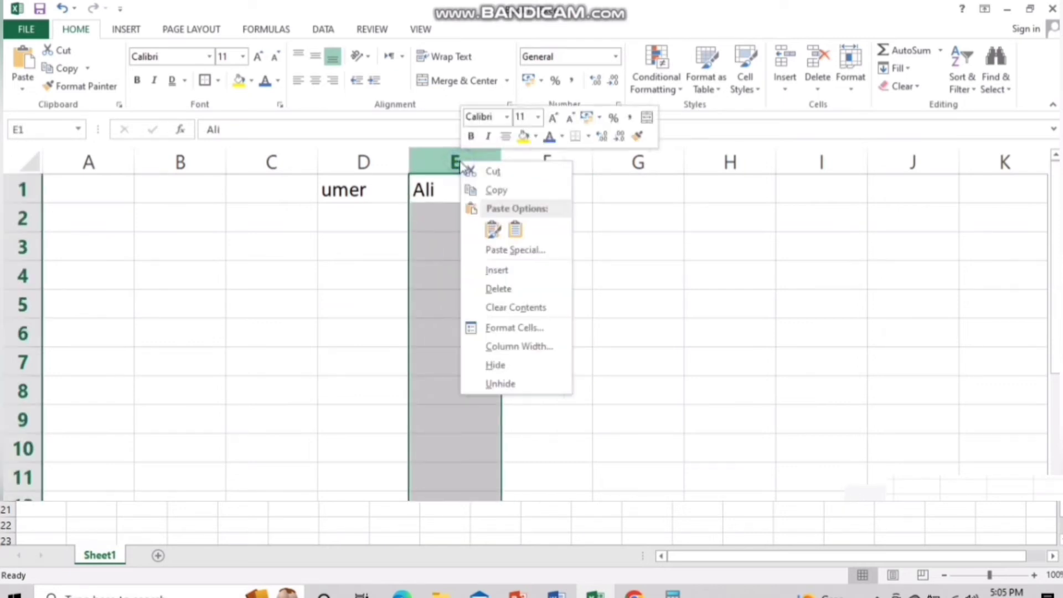
pyautogui.click(500, 287)
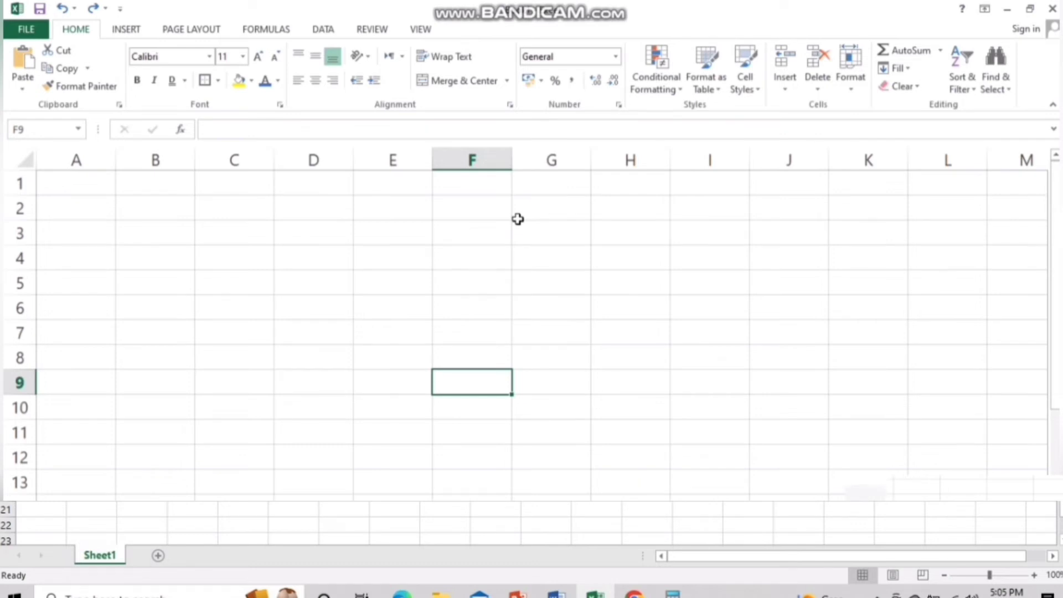
# Type the headings No, Name, F.Name and Class across cells E1 through H1
pyautogui.click(399, 199)
pyautogui.press('Up')
pyautogui.write('No')
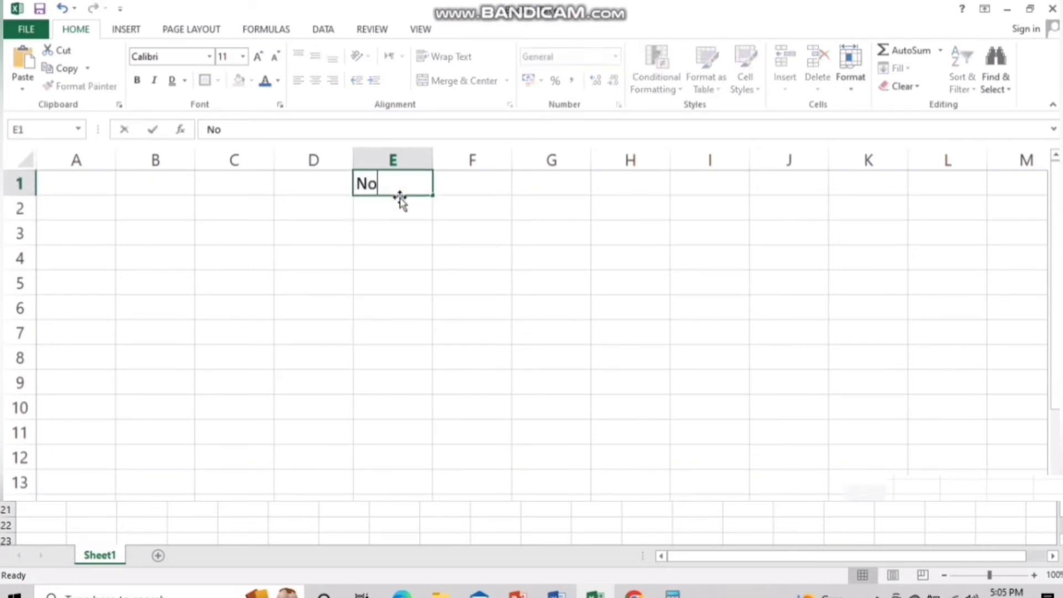
pyautogui.press('Tab')
pyautogui.write('Name')
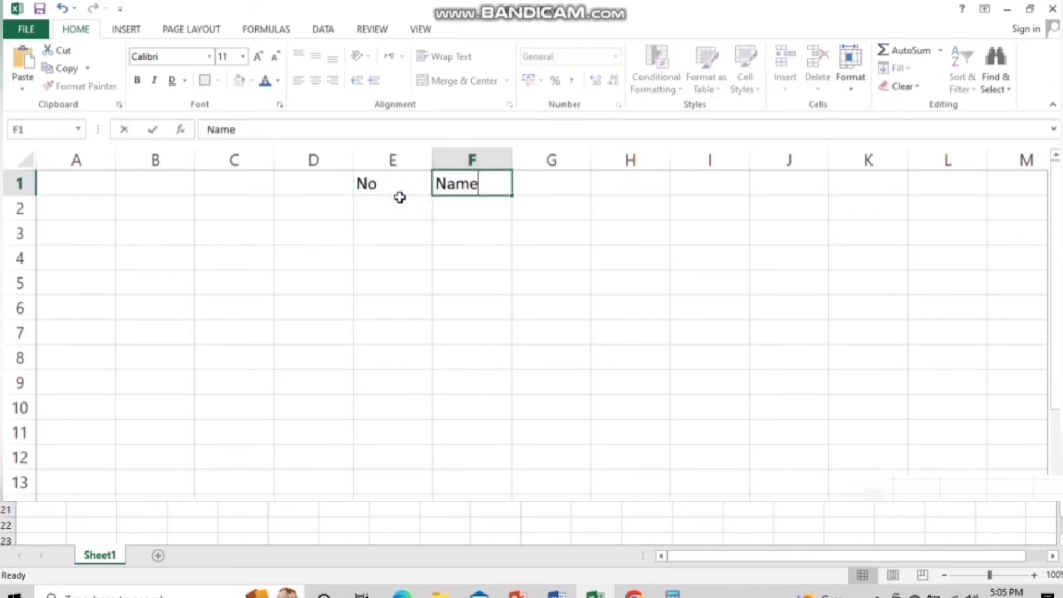
pyautogui.press('Tab')
pyautogui.write('F')
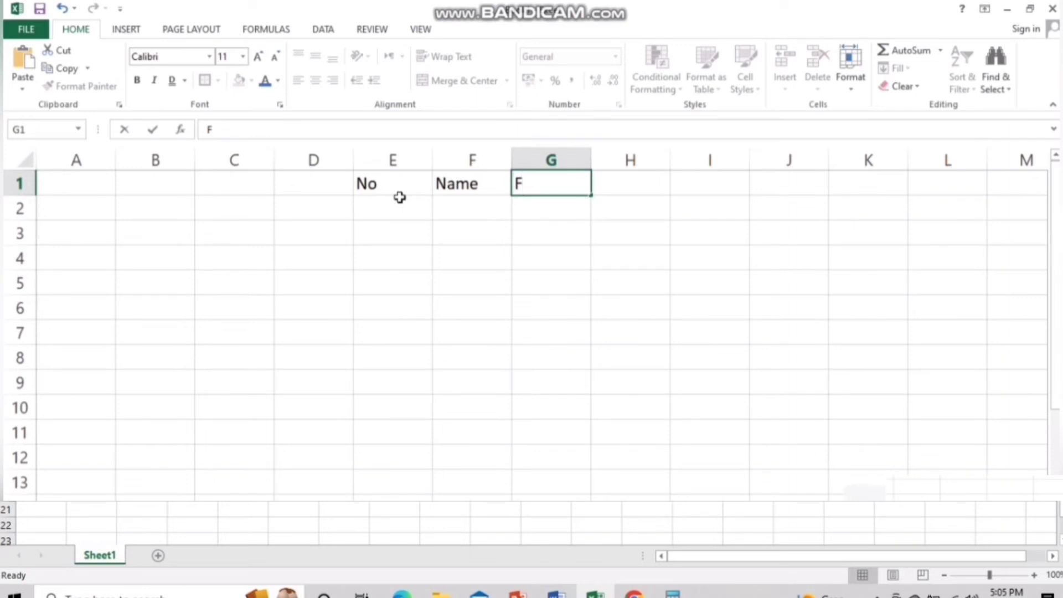
pyautogui.write('.Name')
pyautogui.press('Tab')
pyautogui.write('Class')
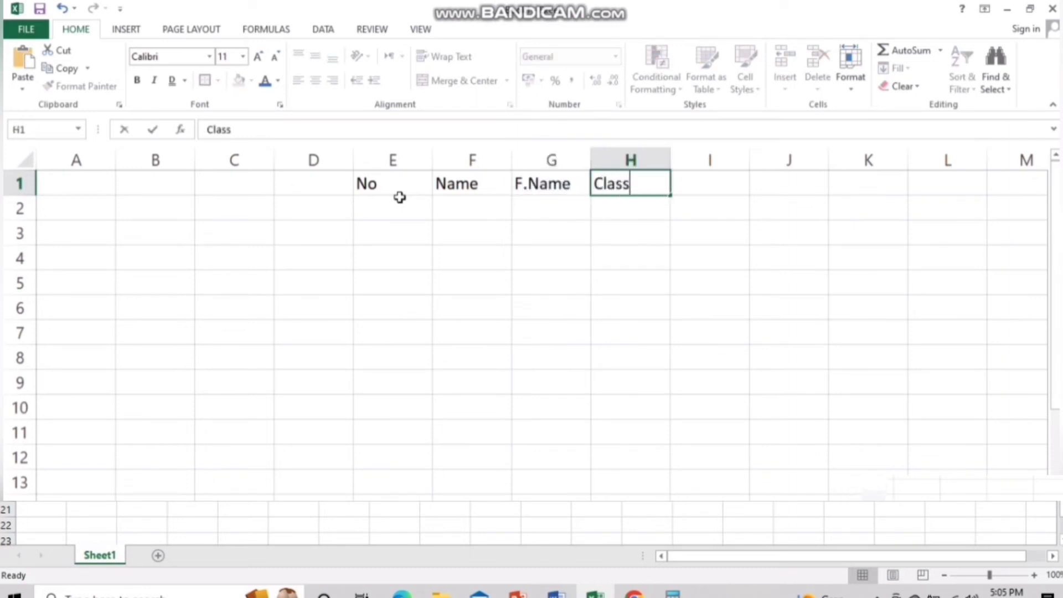
pyautogui.press('Tab')
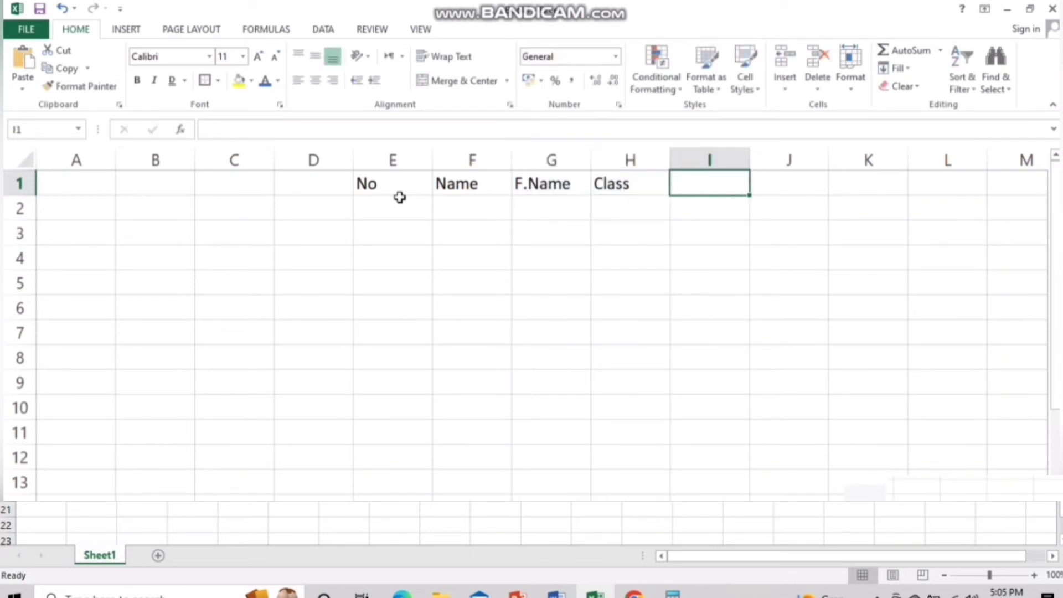
# Add the Year heading in I1 and format E1:I12 as an orange Light table
pyautogui.write('Year')
pyautogui.press('Return')
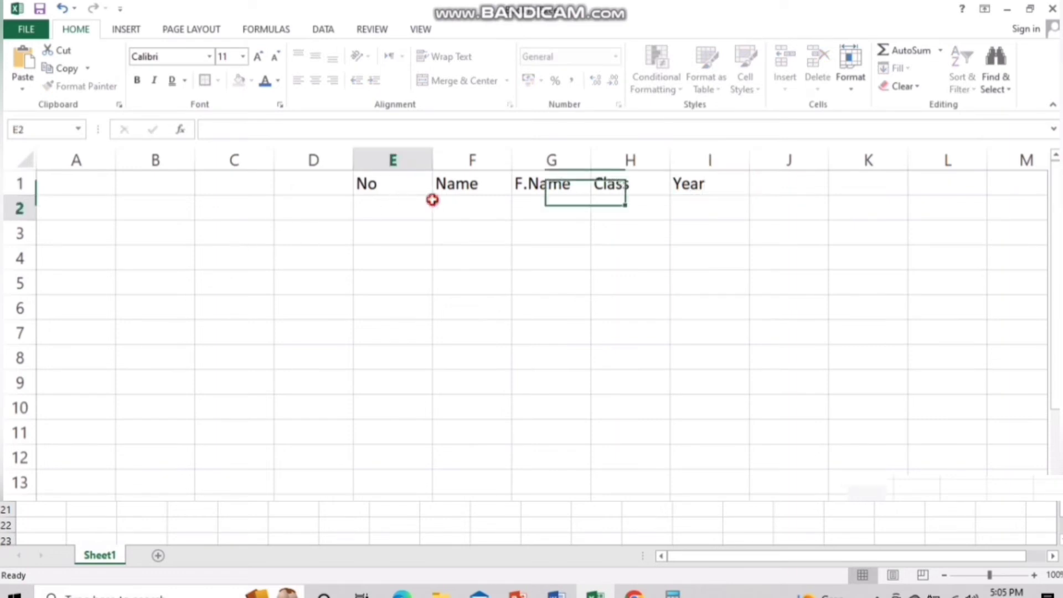
pyautogui.moveTo(387, 184); pyautogui.dragTo(718, 453)
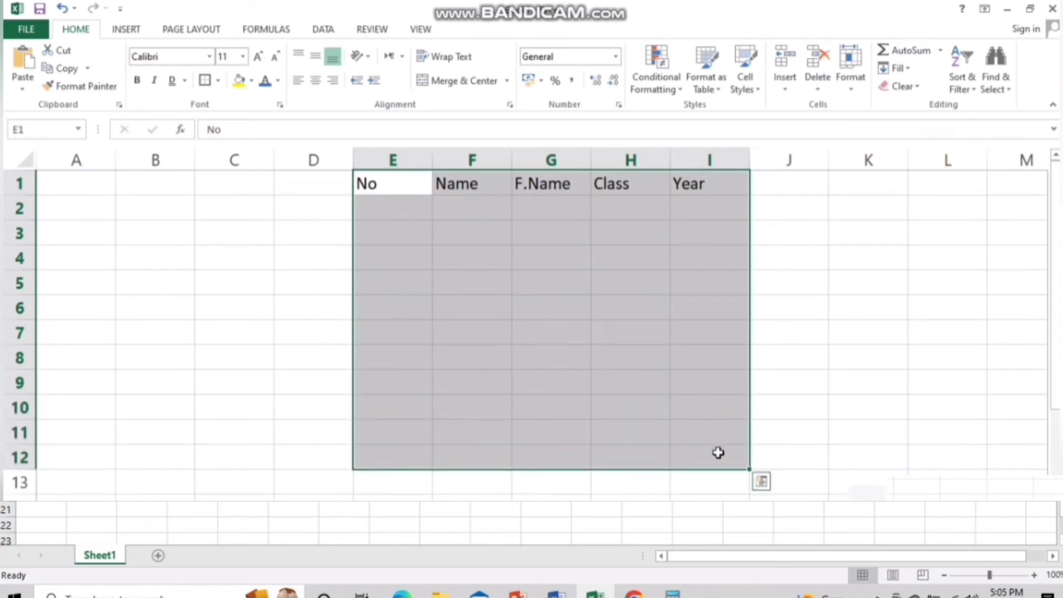
pyautogui.click(721, 95)
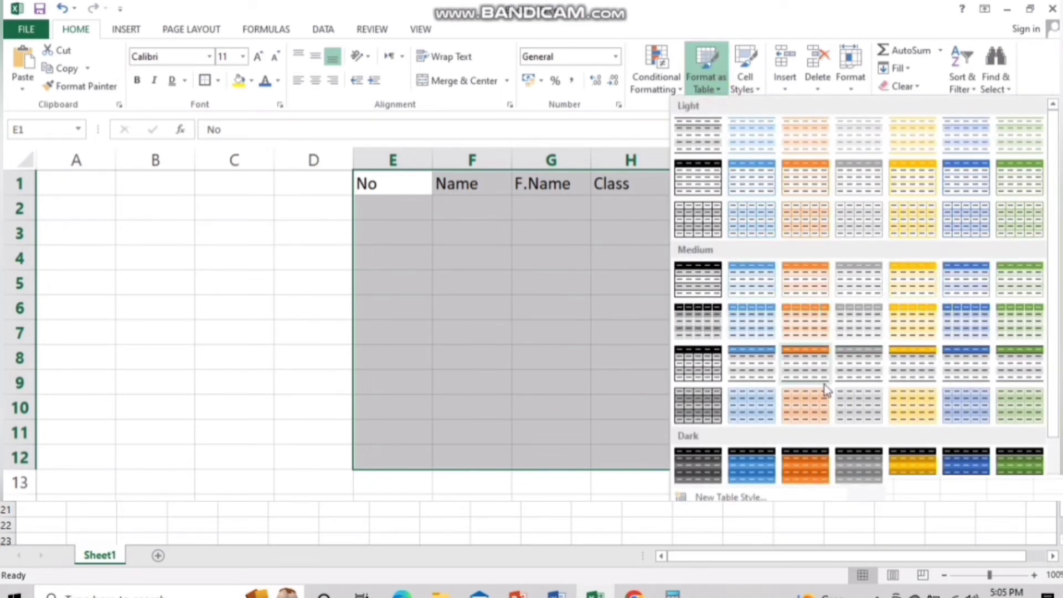
pyautogui.click(814, 180)
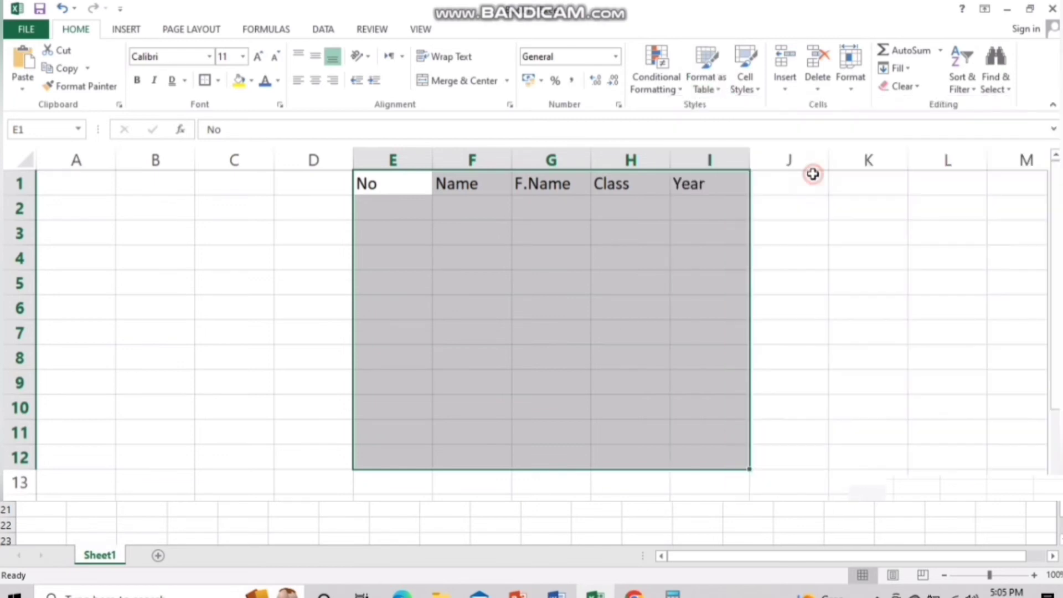
pyautogui.press('Return')
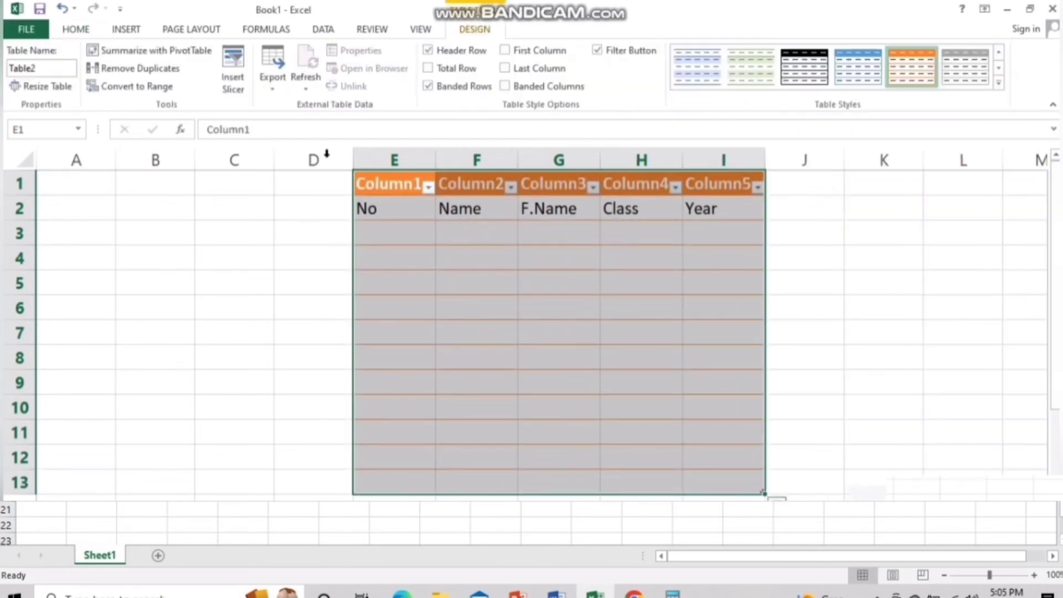
# Enter record 1 in row 3 with the student's name, father's name, Fsc and 1996
pyautogui.click(204, 284)
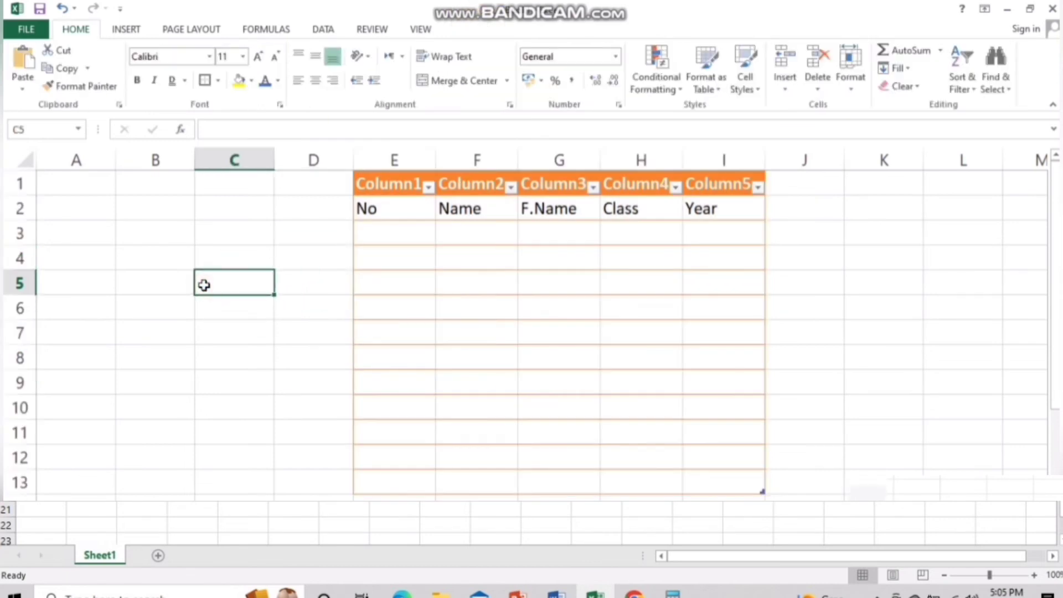
pyautogui.click(382, 232)
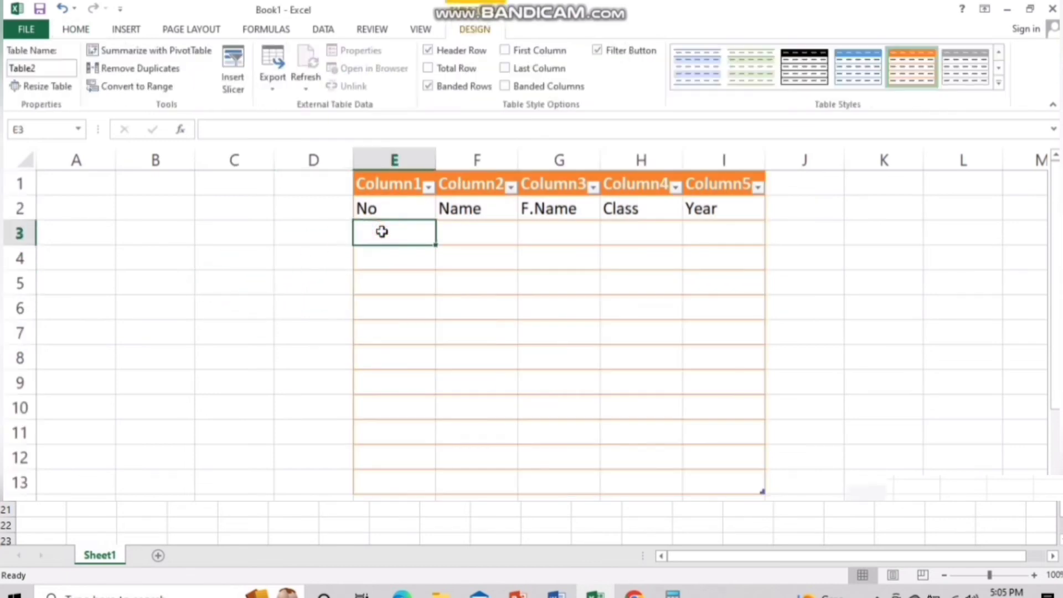
pyautogui.write('1')
pyautogui.press('Tab')
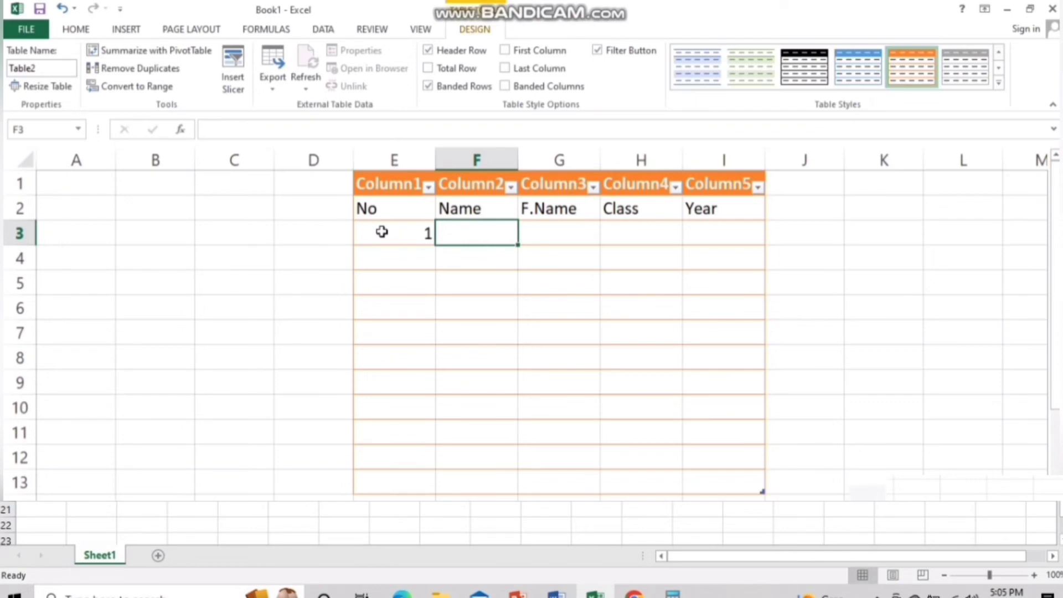
pyautogui.press('Tab')
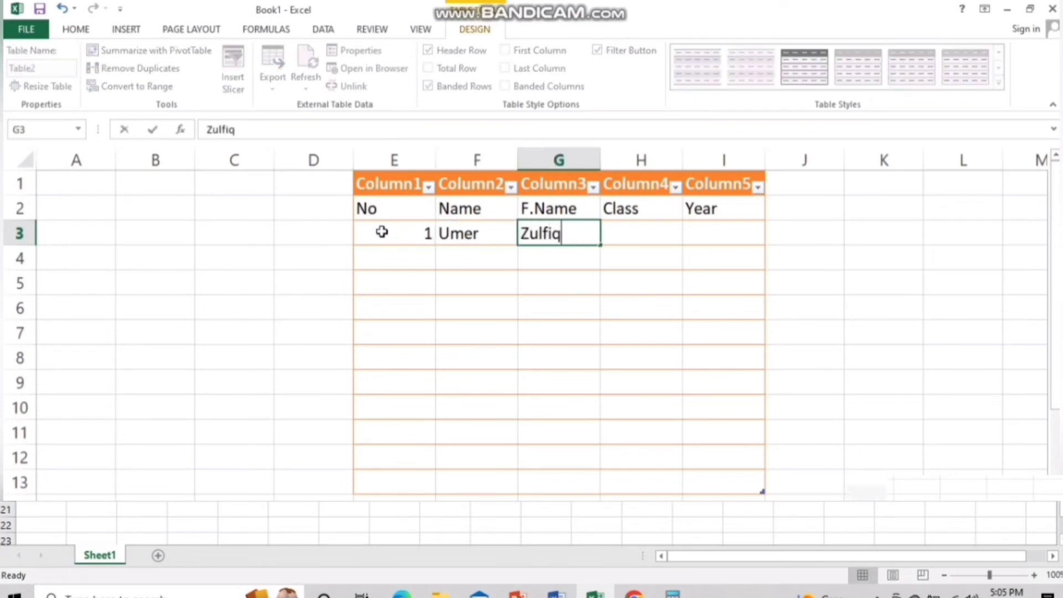
pyautogui.press('Tab')
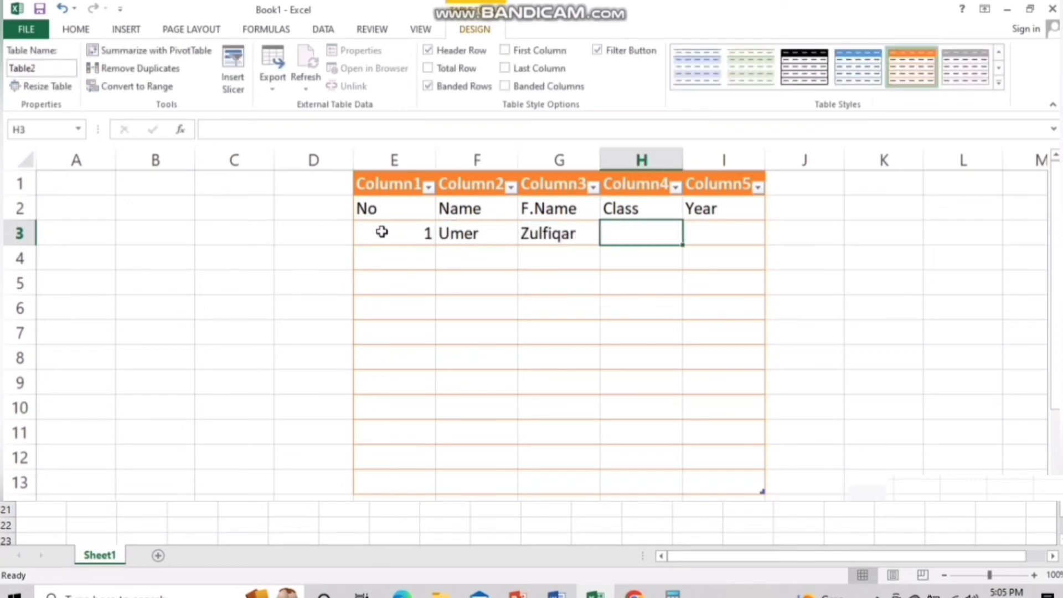
pyautogui.write('Fsc')
pyautogui.press('Tab')
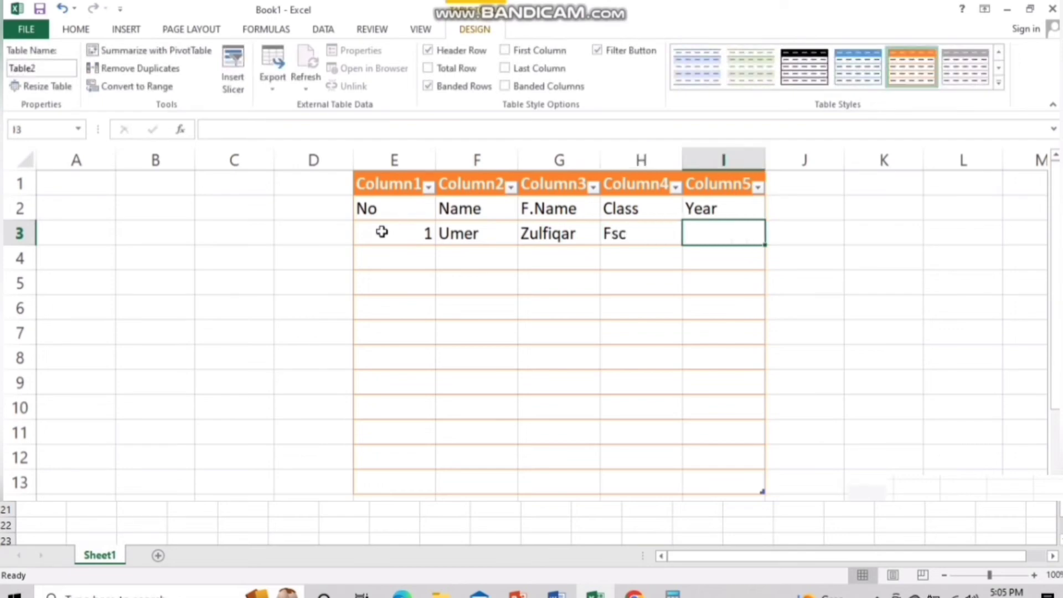
pyautogui.write('1996')
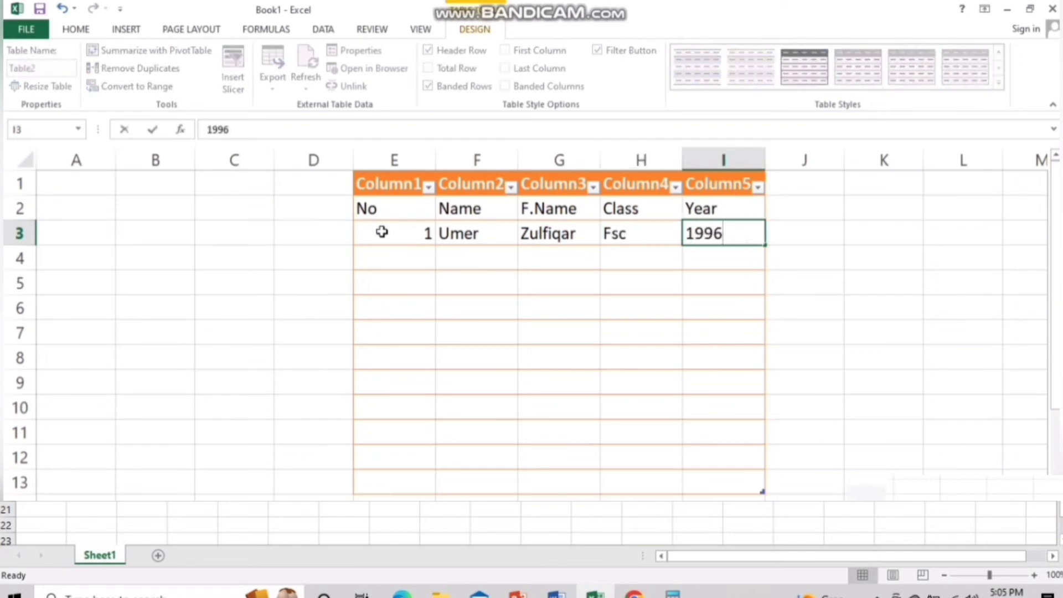
pyautogui.press('Tab')
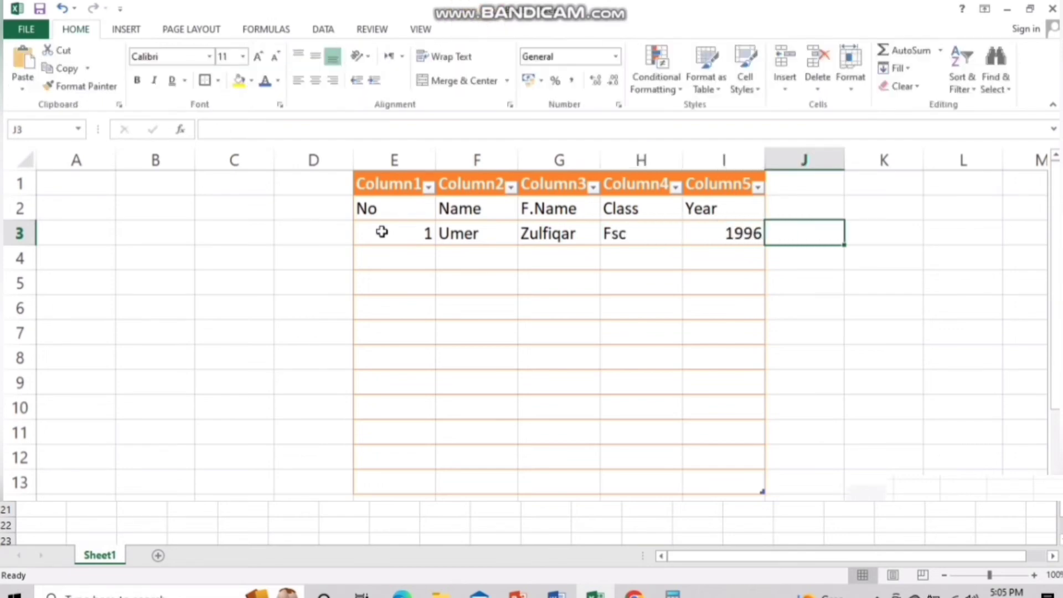
pyautogui.click(299, 239)
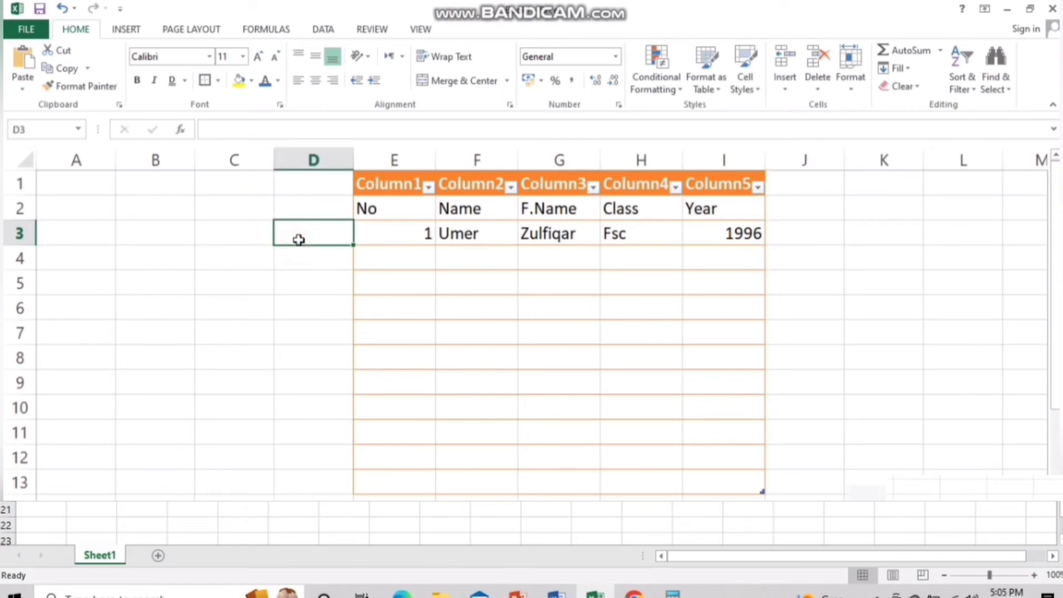
# Number column E from 1 to 11 down to row 13 by extending a 1, 2 series
pyautogui.click(398, 240)
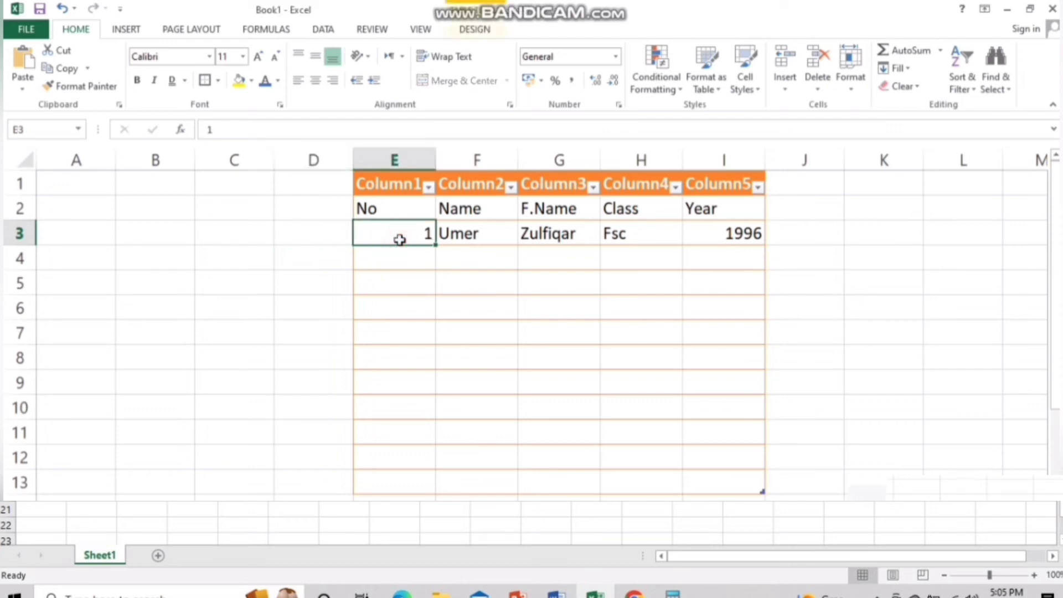
pyautogui.moveTo(400, 240); pyautogui.dragTo(401, 474)
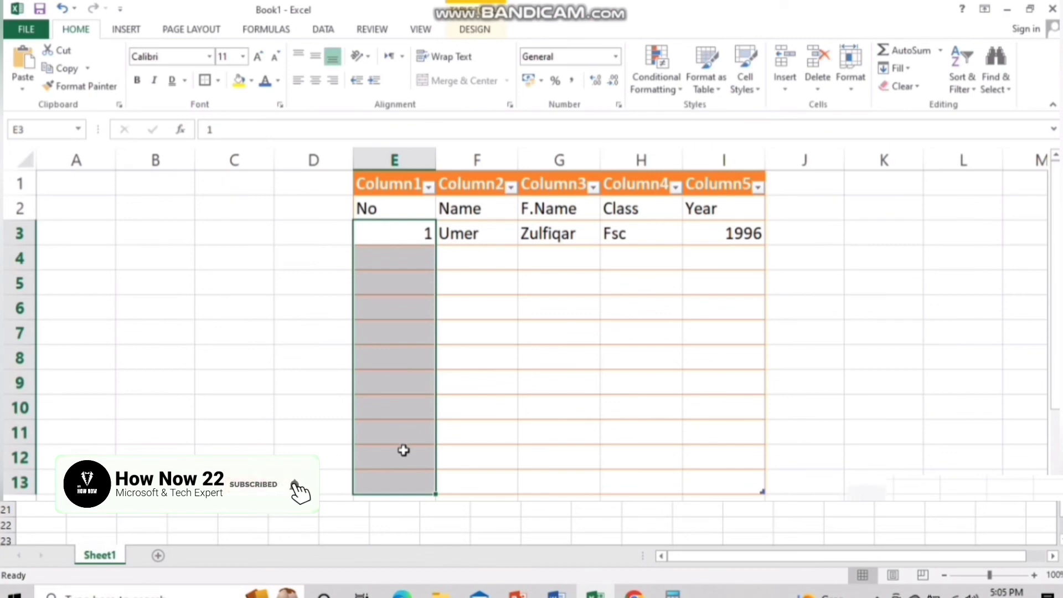
pyautogui.click(533, 404)
pyautogui.click(417, 265)
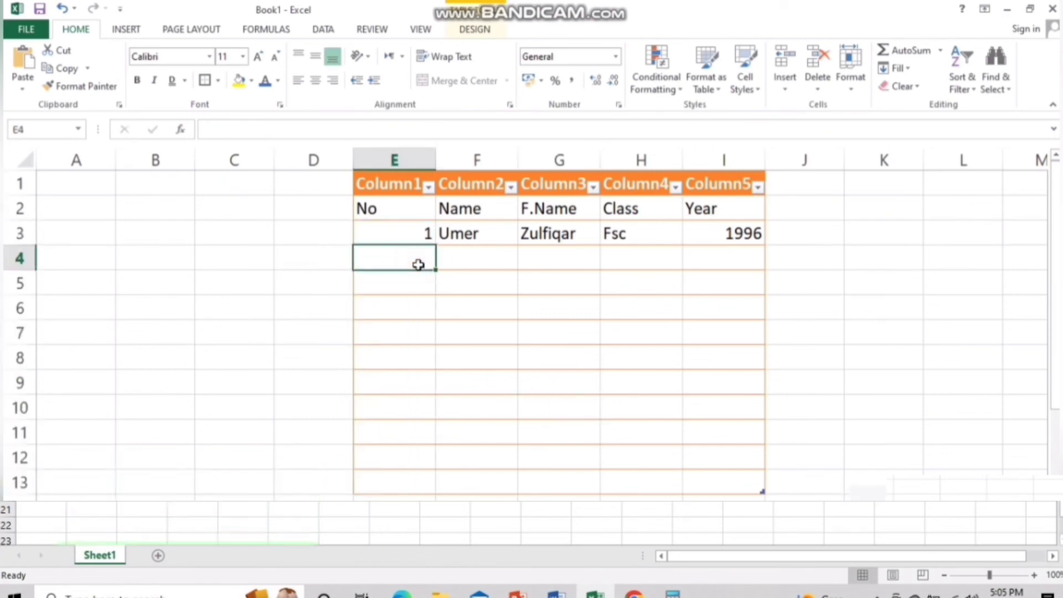
pyautogui.write('2')
pyautogui.press('Tab')
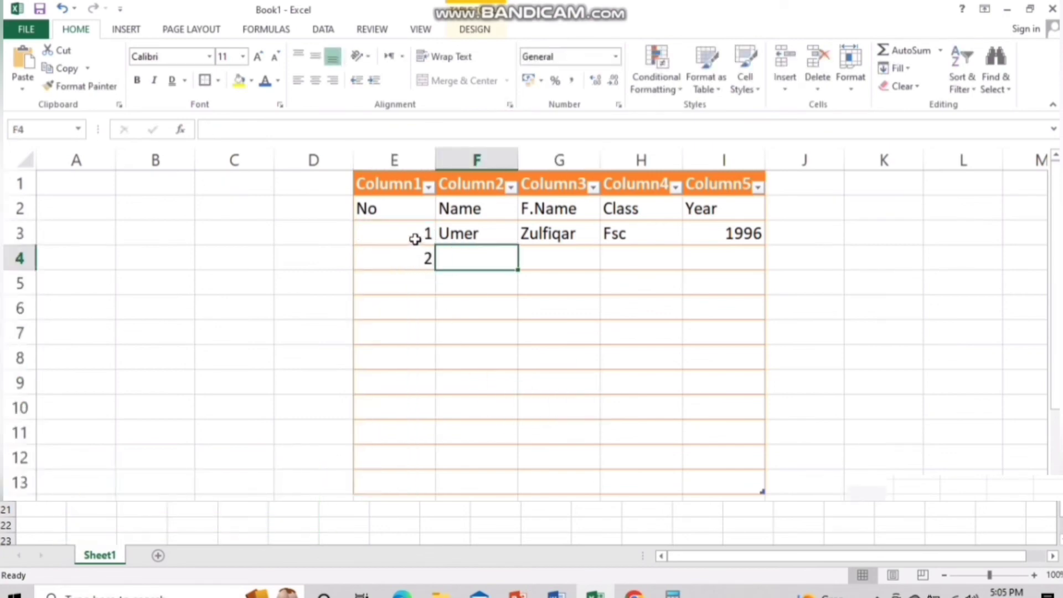
pyautogui.click(412, 238)
pyautogui.moveTo(415, 239); pyautogui.dragTo(410, 260)
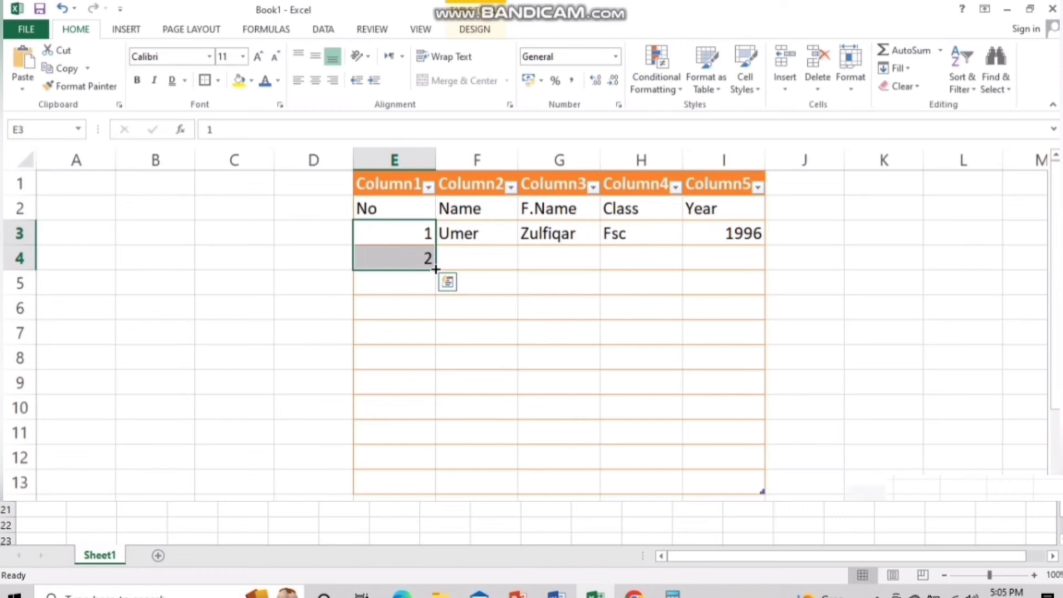
pyautogui.moveTo(434, 268); pyautogui.dragTo(427, 486)
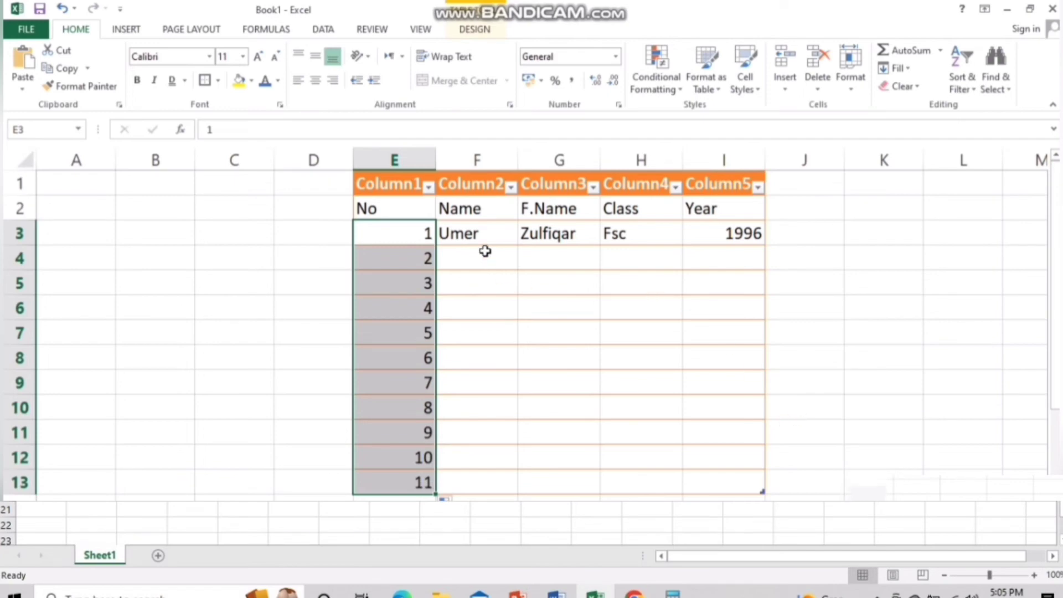
# Copy the student's name, father's name and Fsc down to row 13
pyautogui.click(488, 235)
pyautogui.moveTo(514, 242); pyautogui.dragTo(519, 497)
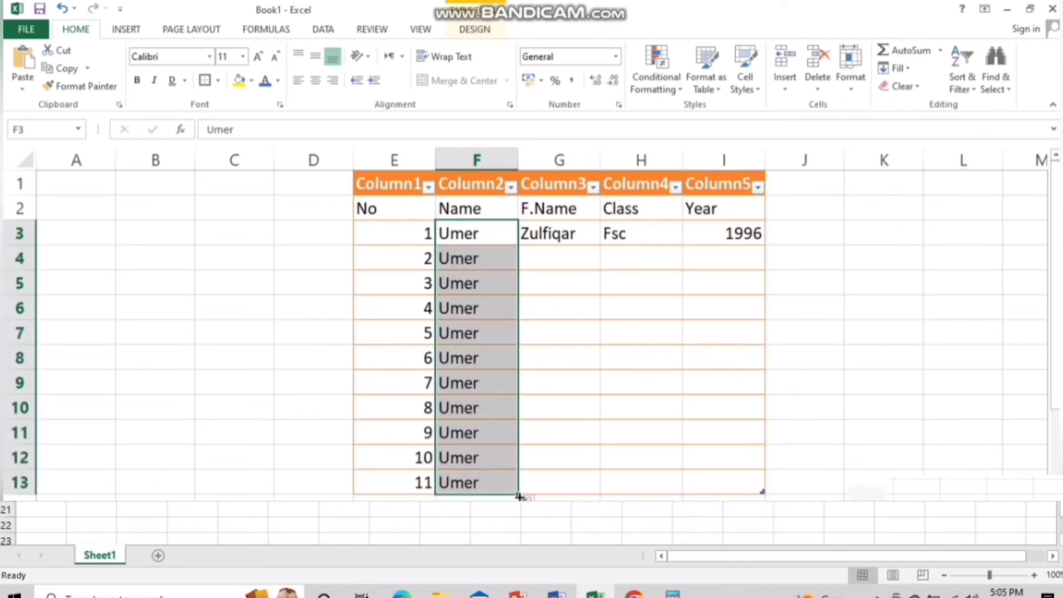
pyautogui.click(553, 349)
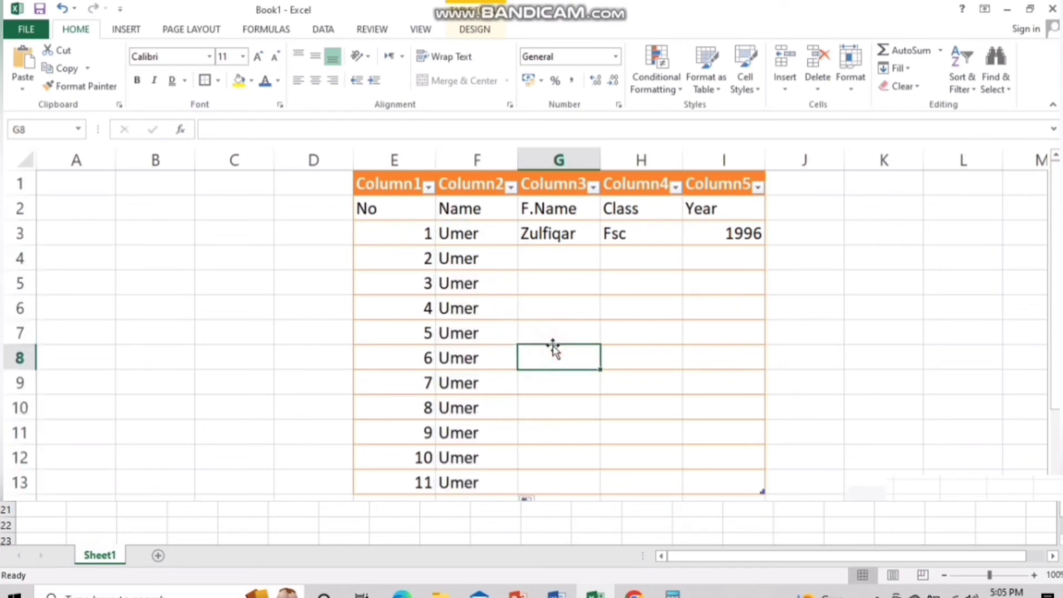
pyautogui.click(585, 235)
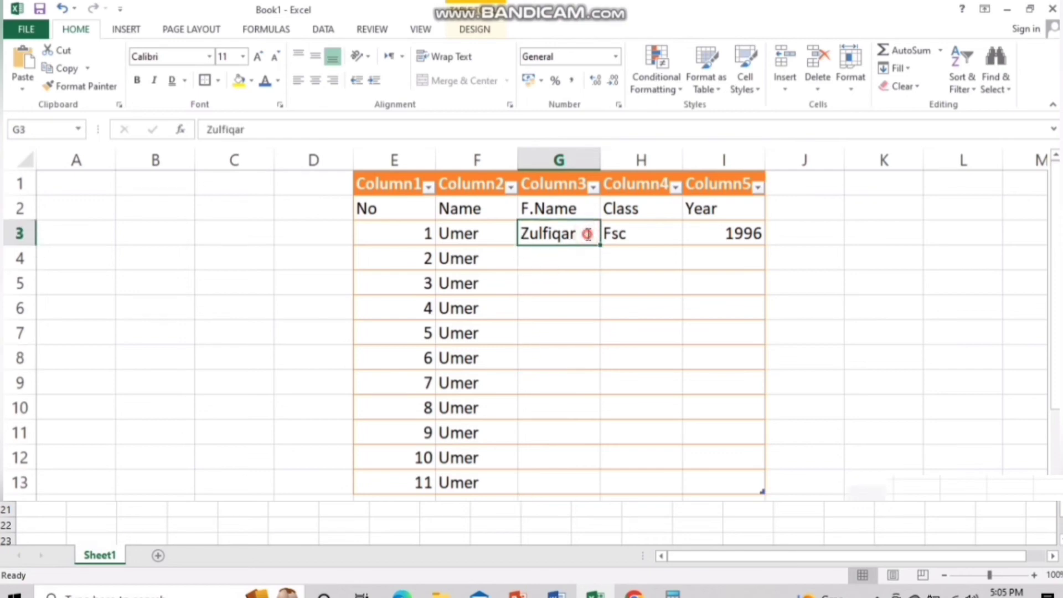
pyautogui.click(650, 258)
pyautogui.click(592, 231)
pyautogui.click(634, 231)
pyautogui.click(573, 235)
pyautogui.keyDown('shift'); pyautogui.click(612, 234); pyautogui.keyUp('shift')
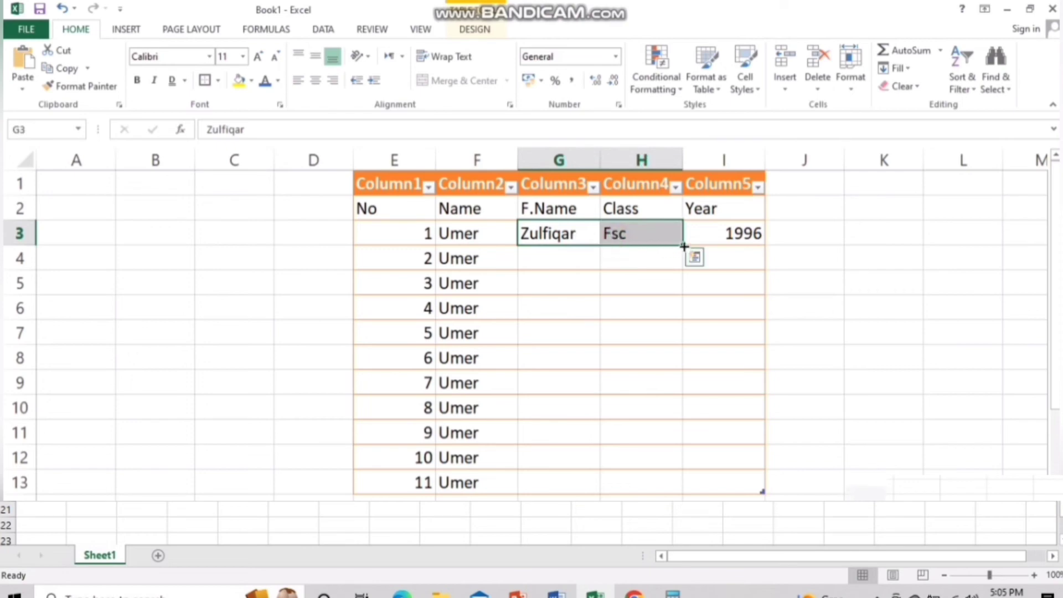
pyautogui.moveTo(684, 246); pyautogui.dragTo(665, 496)
pyautogui.click(882, 308)
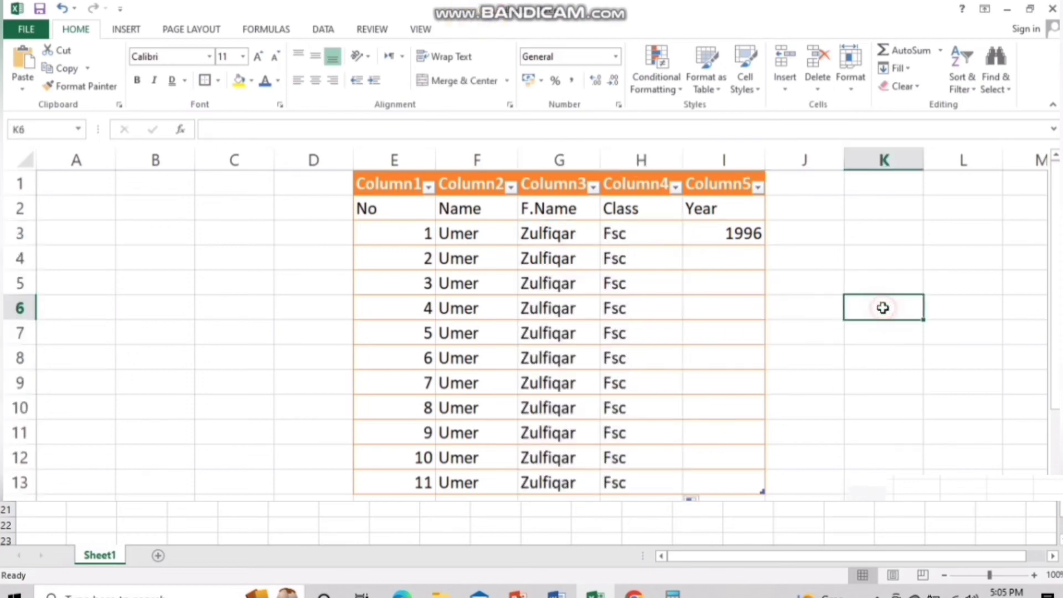
# Fill the Year column 1996 to 2006 down rows 3–13 from a 1996, 1997 series
pyautogui.click(749, 232)
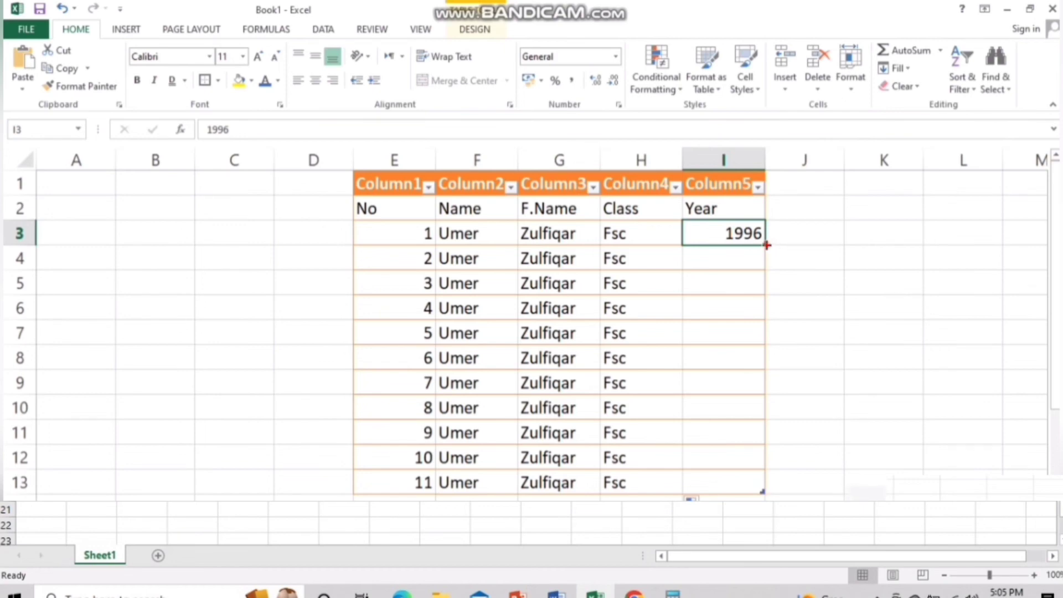
pyautogui.moveTo(765, 244); pyautogui.dragTo(766, 489)
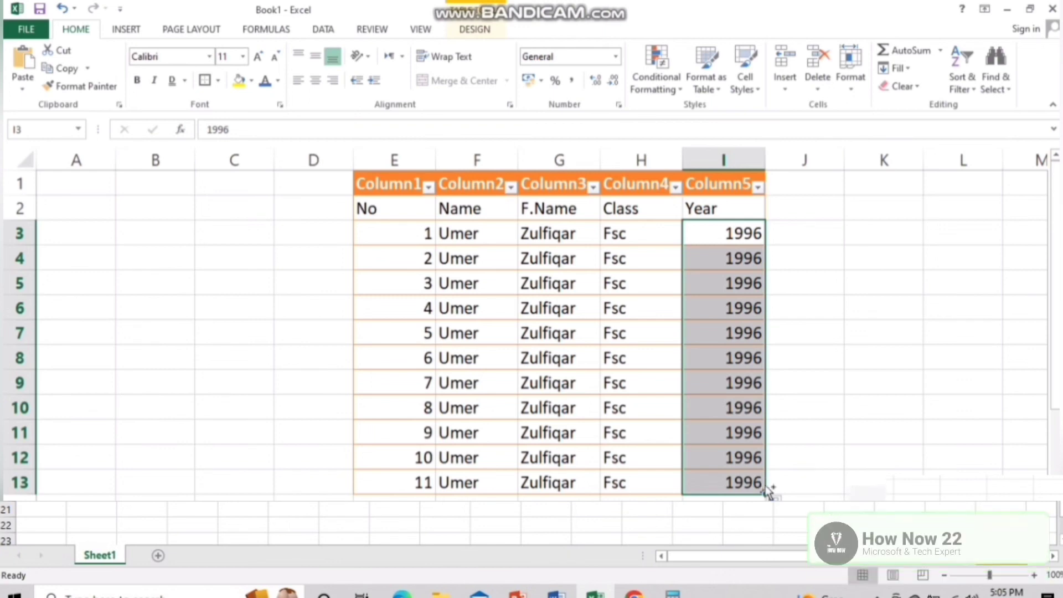
pyautogui.hotkey('ctrl', 'z')
pyautogui.click(736, 260)
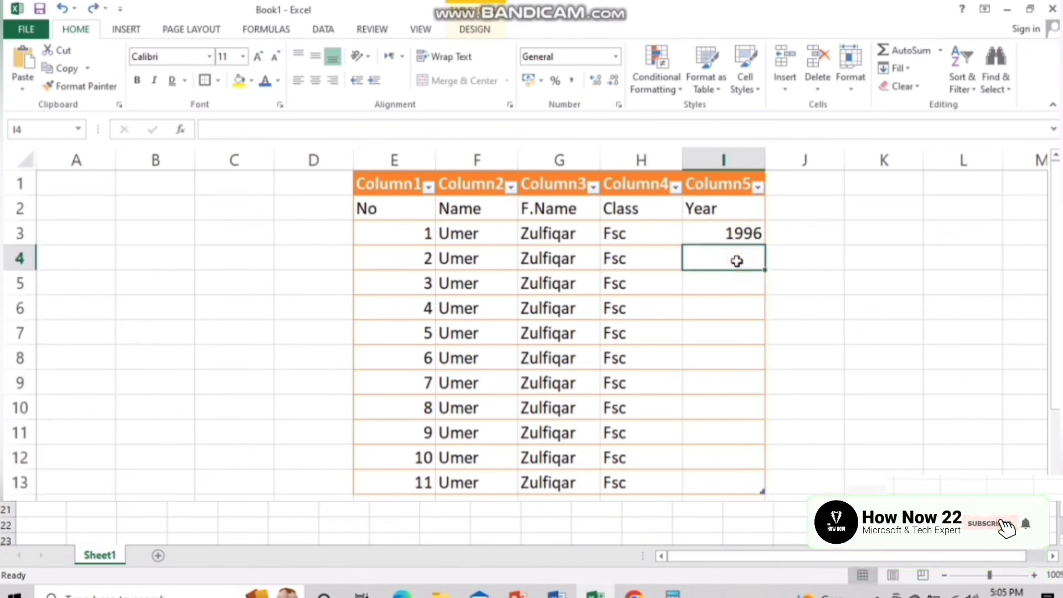
pyautogui.write('1997')
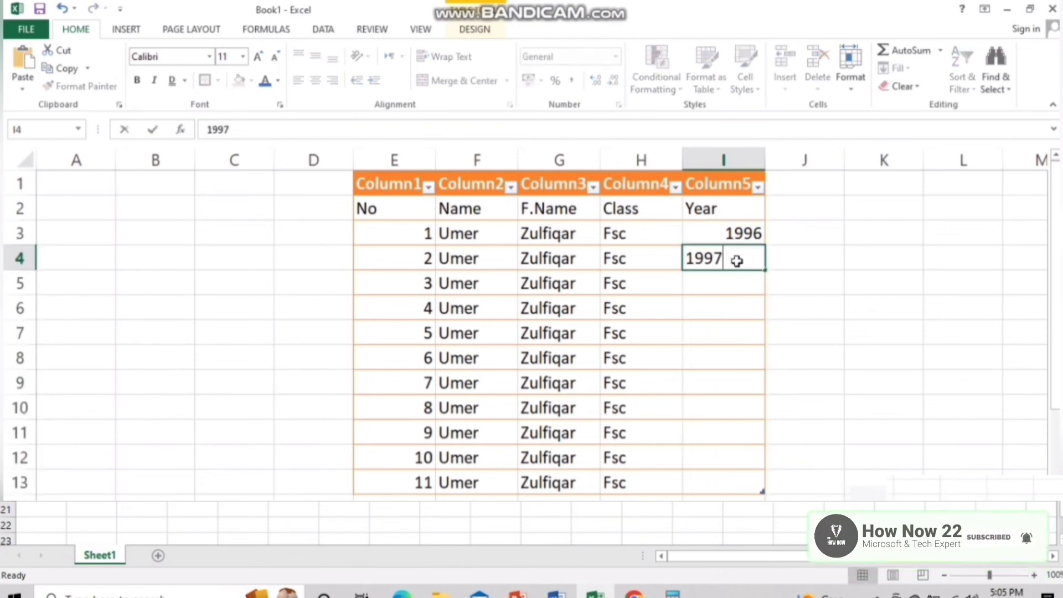
pyautogui.press('Tab')
pyautogui.click(734, 236)
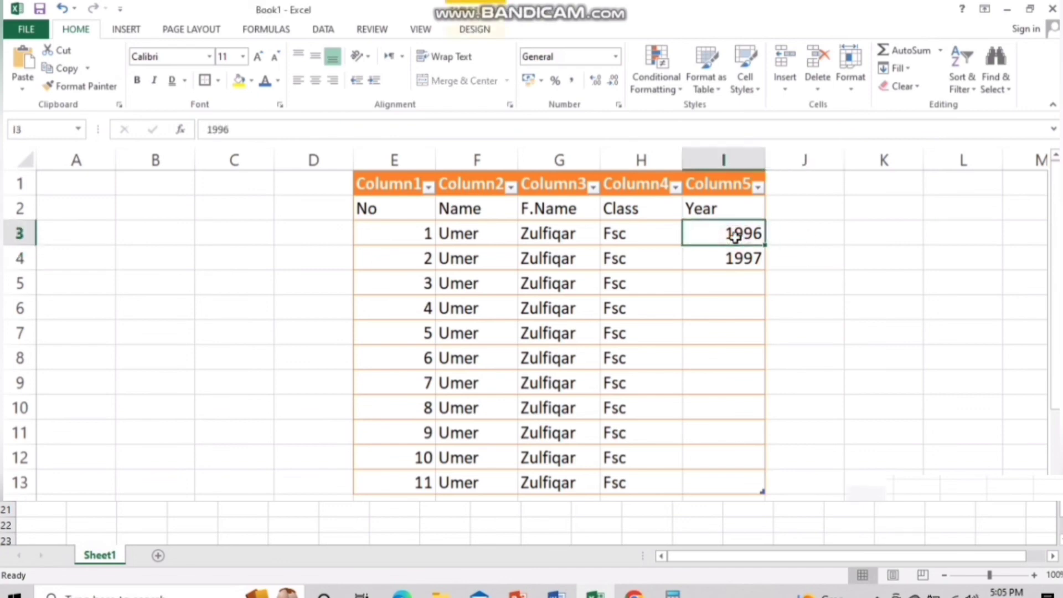
pyautogui.moveTo(739, 254); pyautogui.dragTo(740, 257)
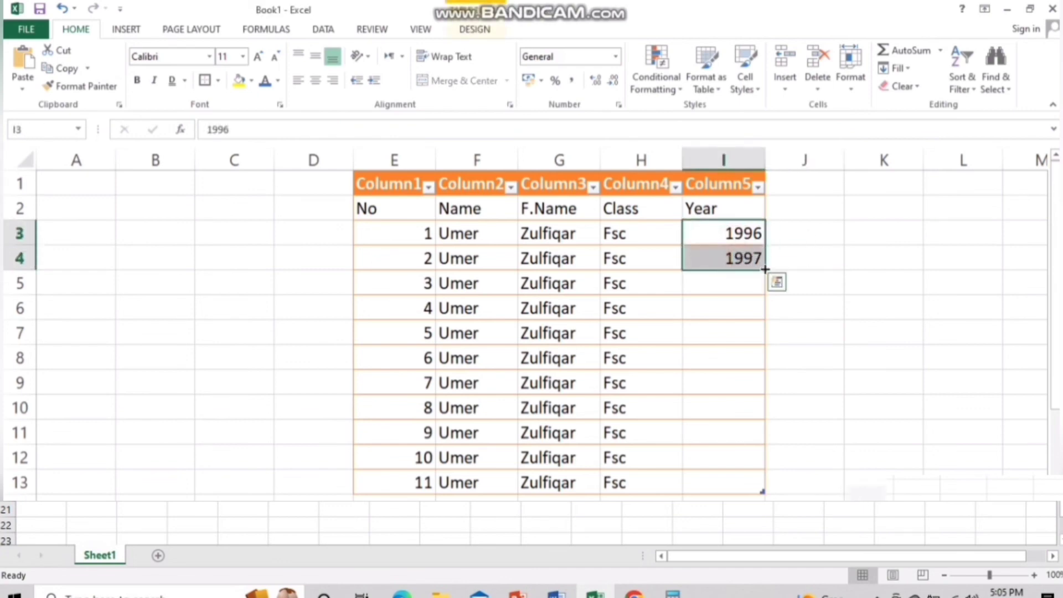
pyautogui.moveTo(765, 269); pyautogui.dragTo(760, 489)
pyautogui.click(883, 457)
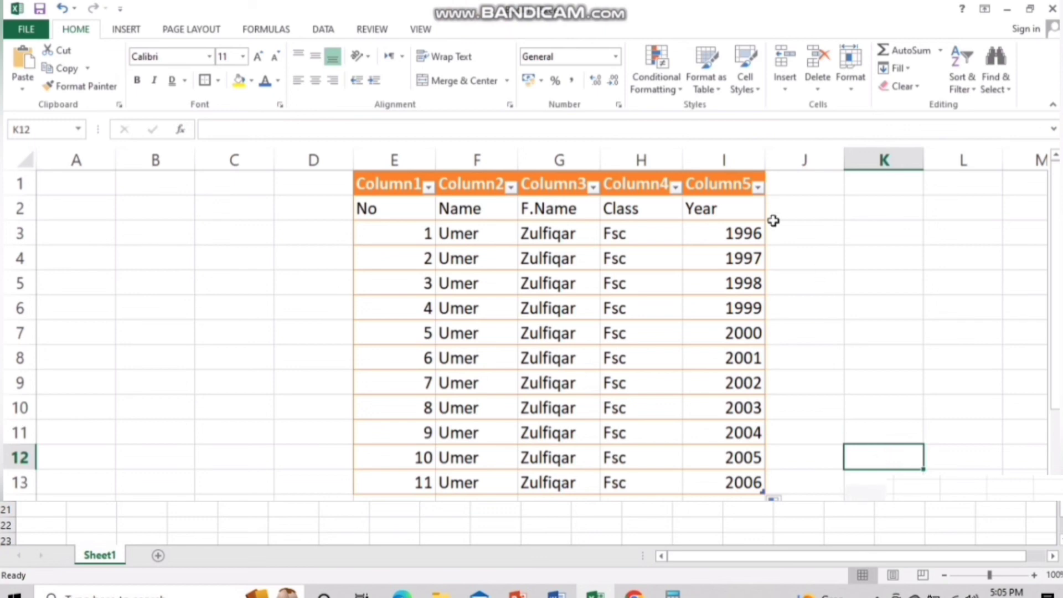
# Select the whole table range D1:I13, then deselect it
pyautogui.click(329, 183)
pyautogui.moveTo(329, 182); pyautogui.dragTo(719, 487)
pyautogui.click(828, 376)
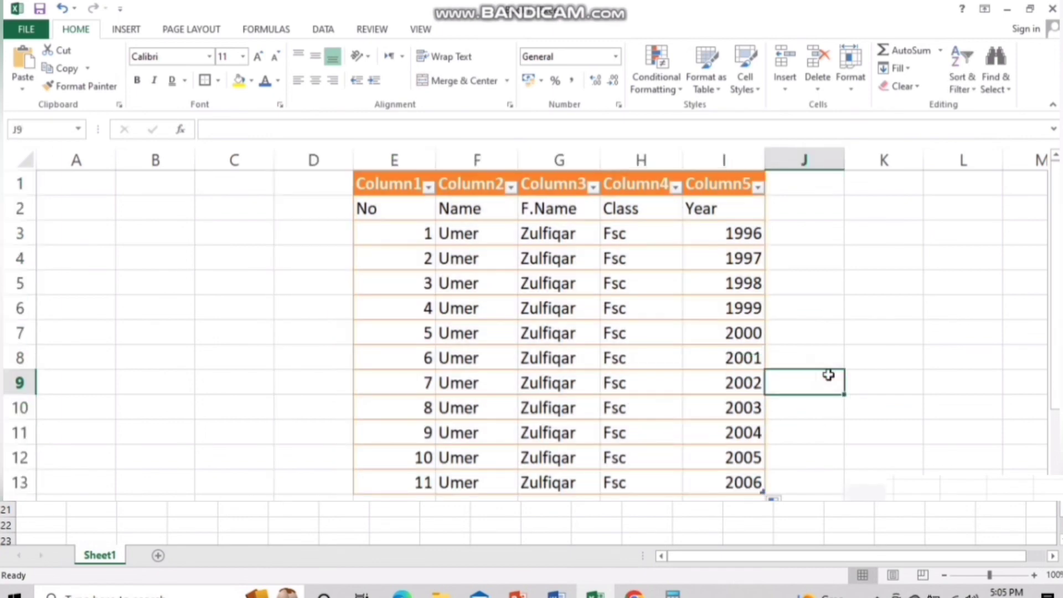
# Enter mon in K3 and tus in K4
pyautogui.click(857, 230)
pyautogui.write('MO')
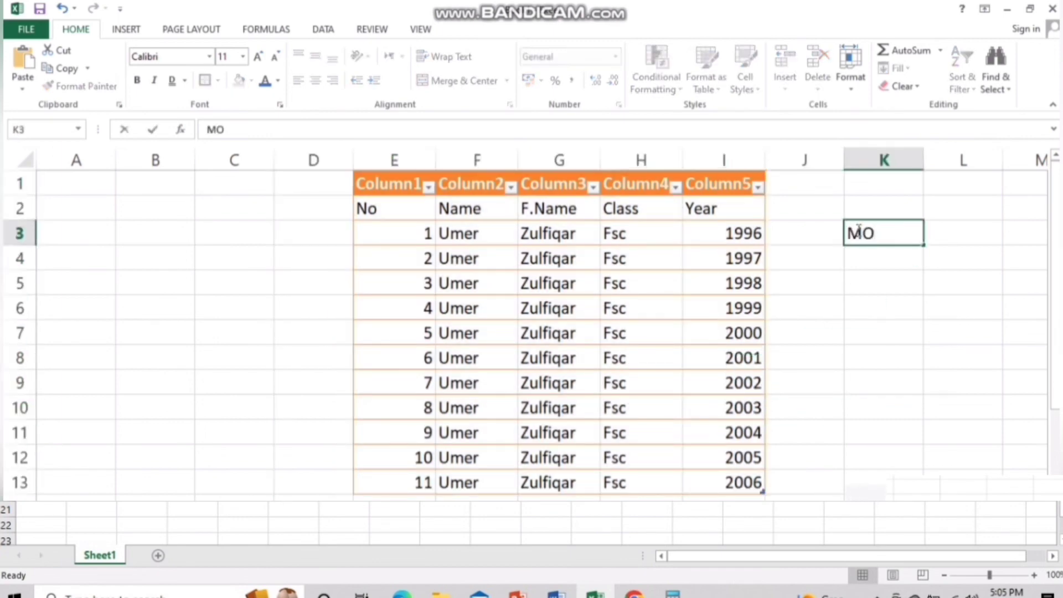
pyautogui.press('BackSpace')
pyautogui.press('BackSpace')
pyautogui.write('mon')
pyautogui.press('Return')
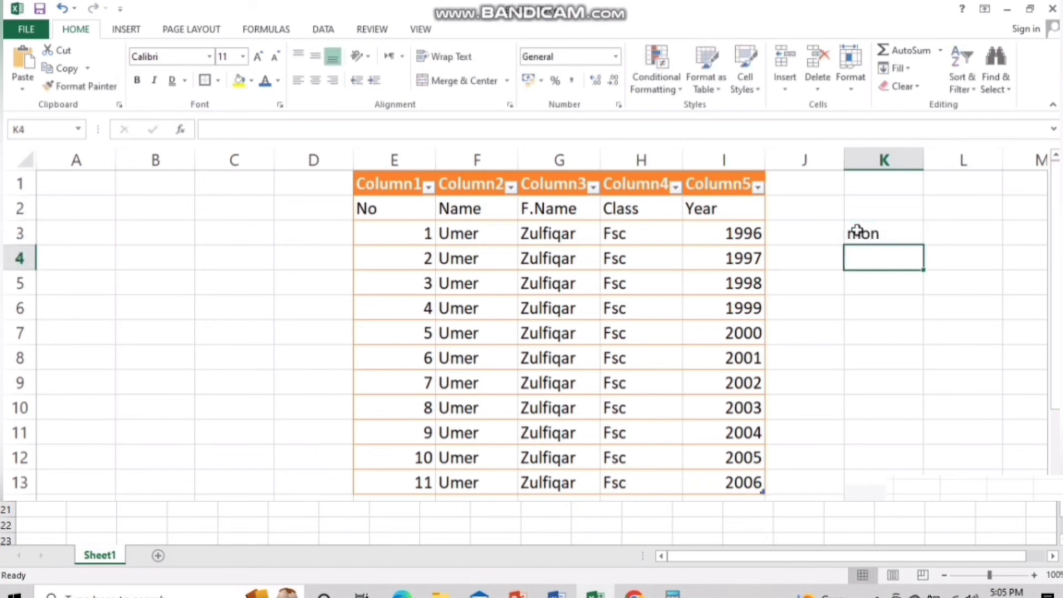
pyautogui.write('tus')
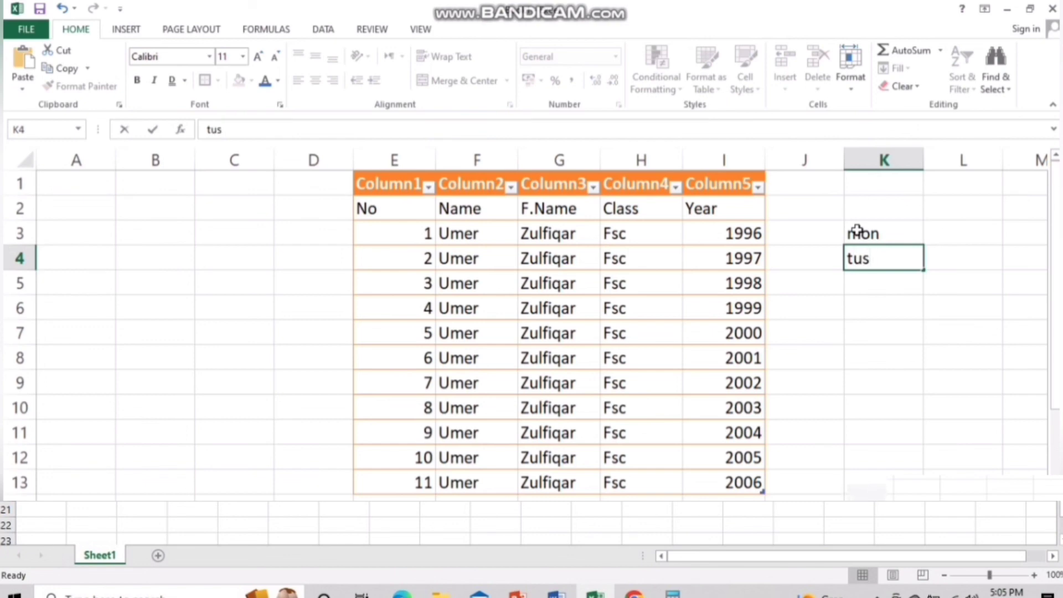
pyautogui.click(953, 235)
# Start a Sun, Mon list in L3:L4 and extend the weekday series down to L18
pyautogui.write('Sun')
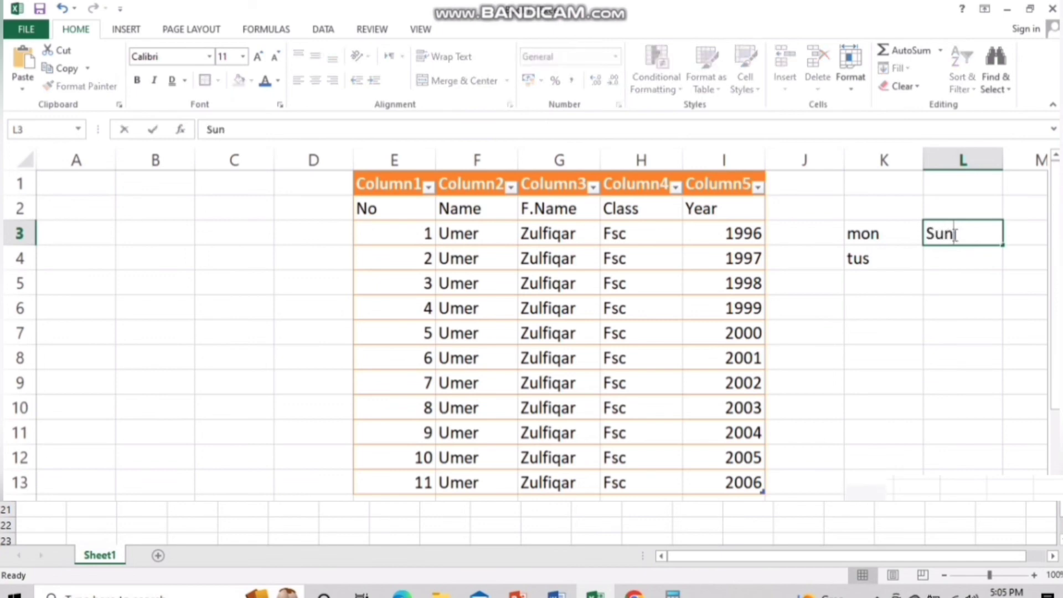
pyautogui.press('Return')
pyautogui.write('Mon')
pyautogui.press('Return')
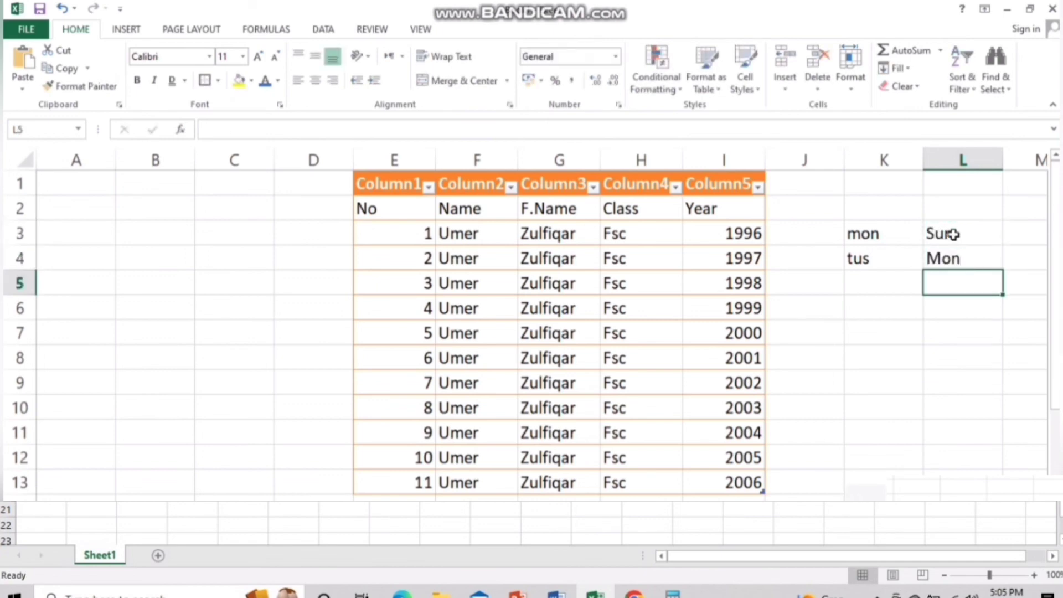
pyautogui.click(969, 236)
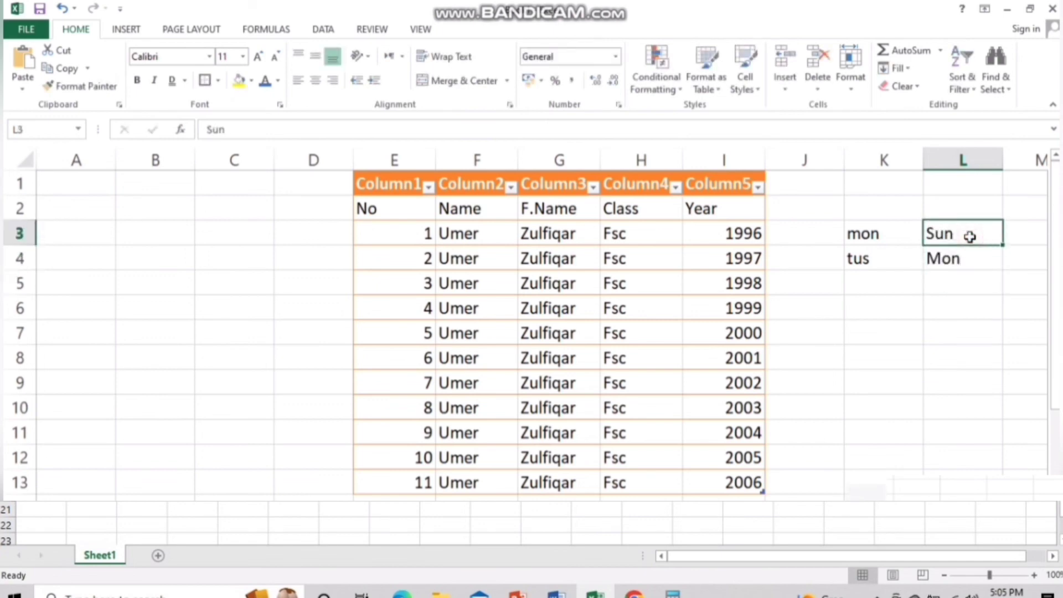
pyautogui.keyDown('shift'); pyautogui.click(970, 254); pyautogui.keyUp('shift')
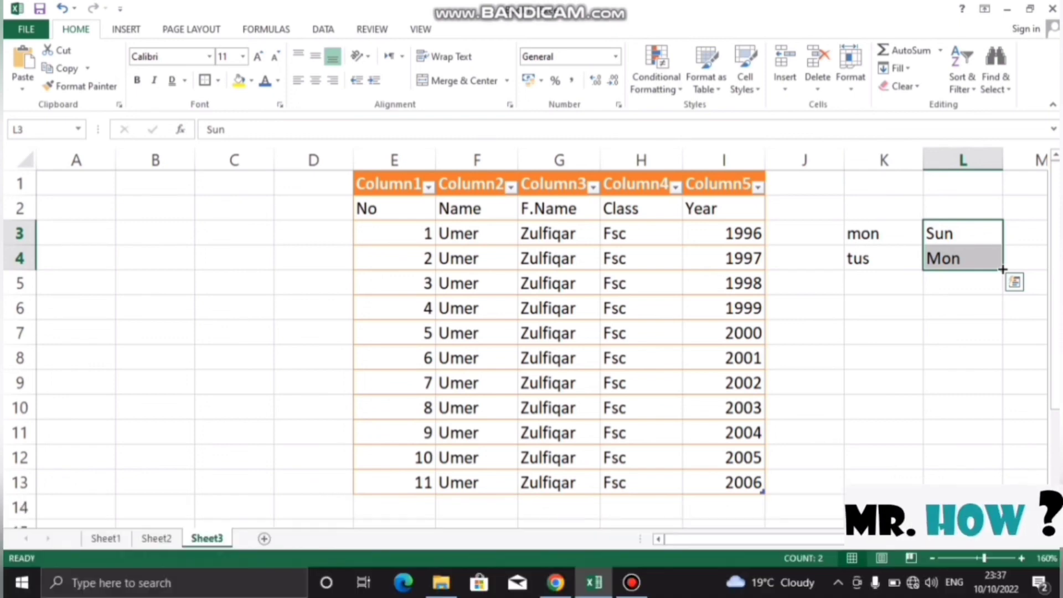
pyautogui.moveTo(1002, 271); pyautogui.dragTo(1001, 544)
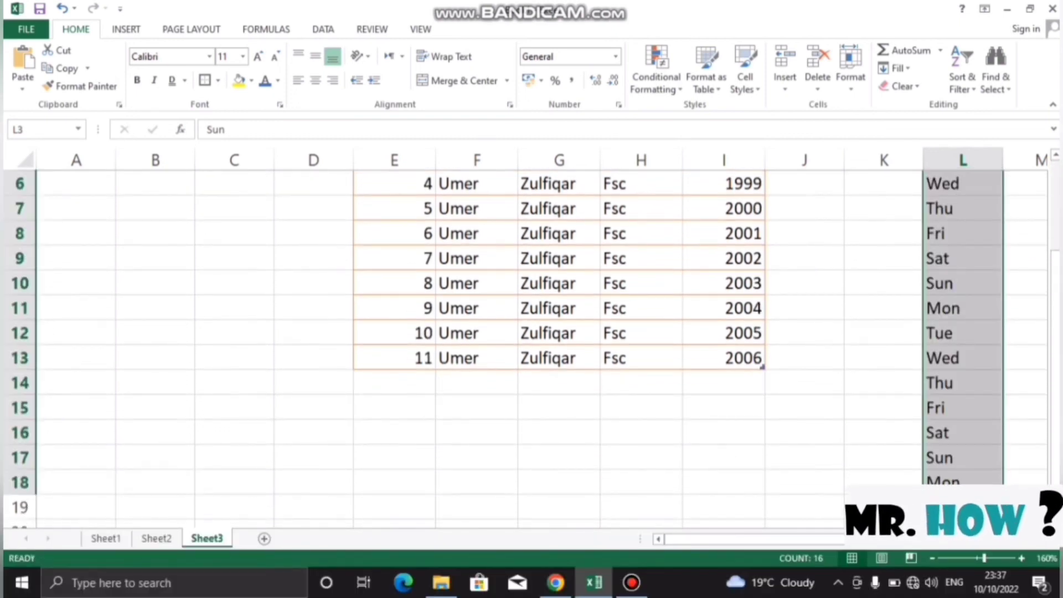
pyautogui.press('Up')
pyautogui.press('Up')
pyautogui.press('Down')
pyautogui.press('Down')
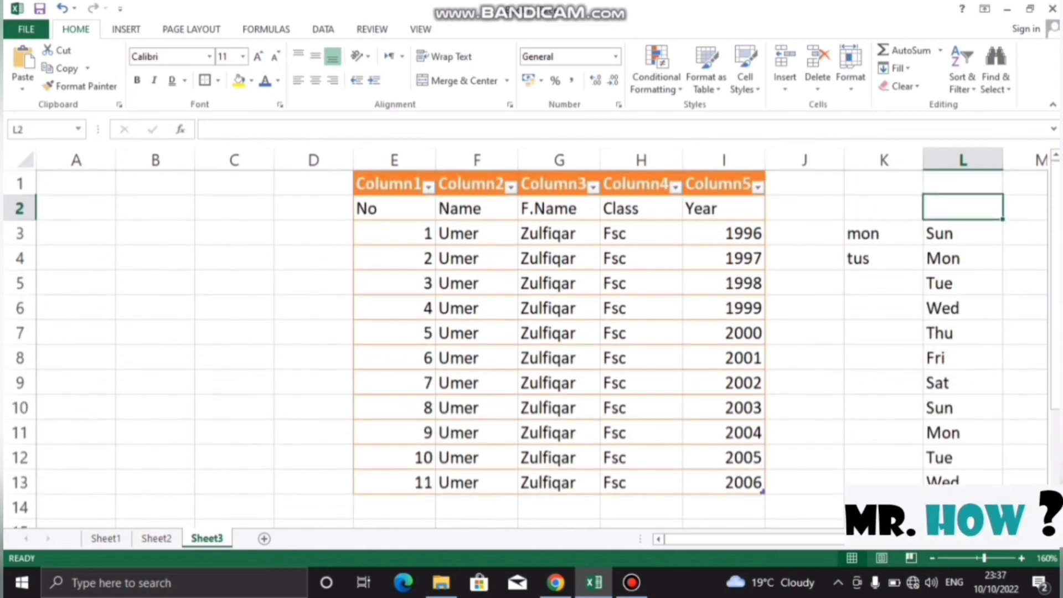
pyautogui.press('Down')
pyautogui.press('Down')
pyautogui.press('Down')
pyautogui.press('Down')
pyautogui.press('Down')
pyautogui.press('Down')
pyautogui.press('Down')
pyautogui.press('Down')
pyautogui.press('Down')
pyautogui.press('Down')
pyautogui.press('Down')
pyautogui.press('Down')
pyautogui.press('Down')
pyautogui.press('Down')
pyautogui.press('Down')
pyautogui.press('Down')
pyautogui.press('Down')
pyautogui.press('Down')
pyautogui.press('Down')
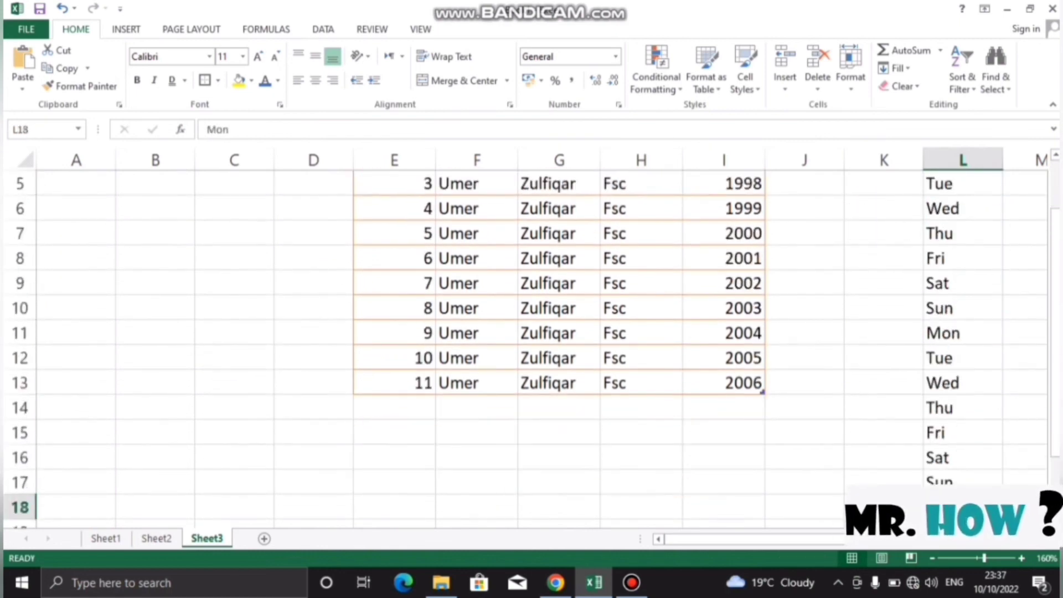